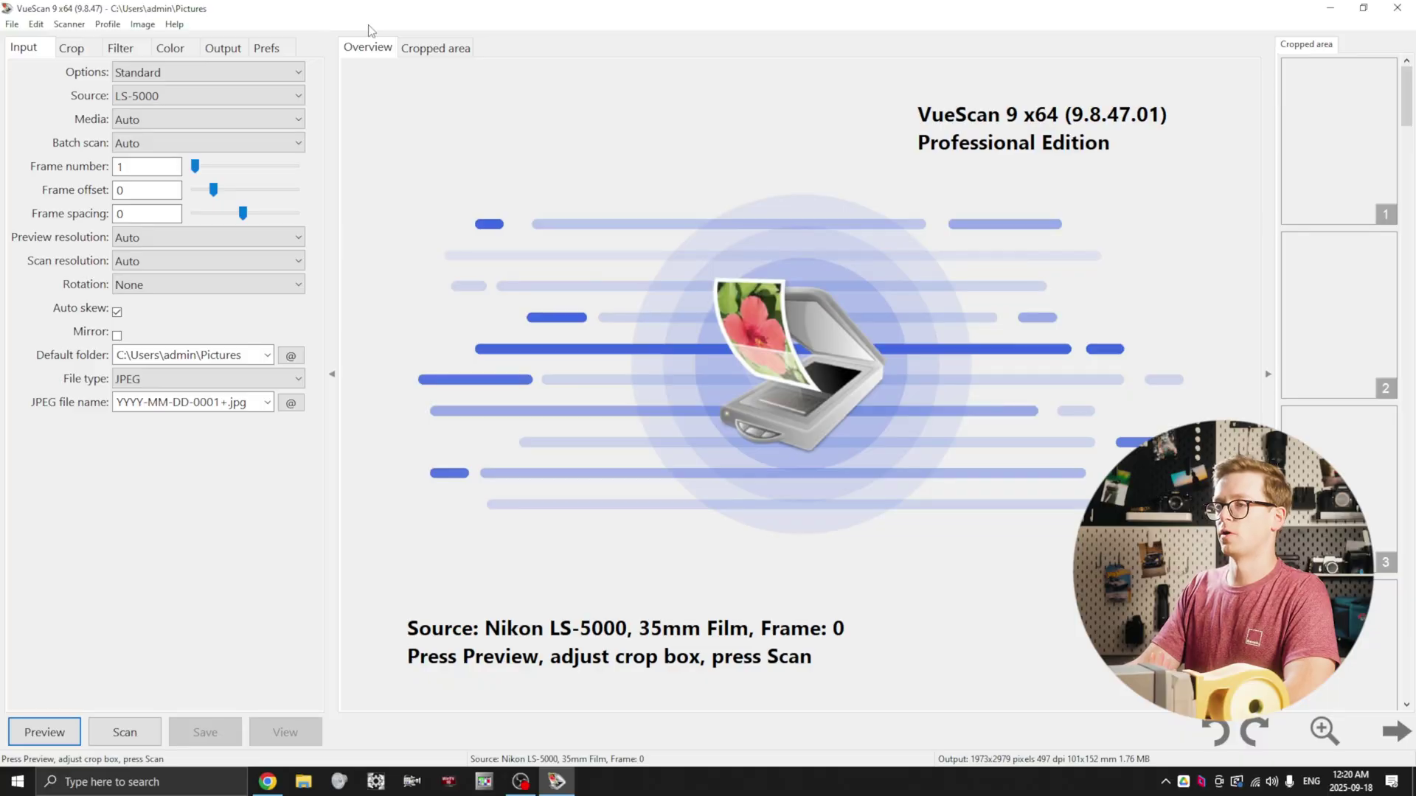
In VueScan with the LS-5000 source, open the Options list to choose how many settings show.
{"action": "left_click", "coordinate": [285, 74]}
Switch Options to Professional, keep Scan to file and the LS-5000 source, and set Media to Slide film.
{"action": "left_click", "coordinate": [244, 122]}
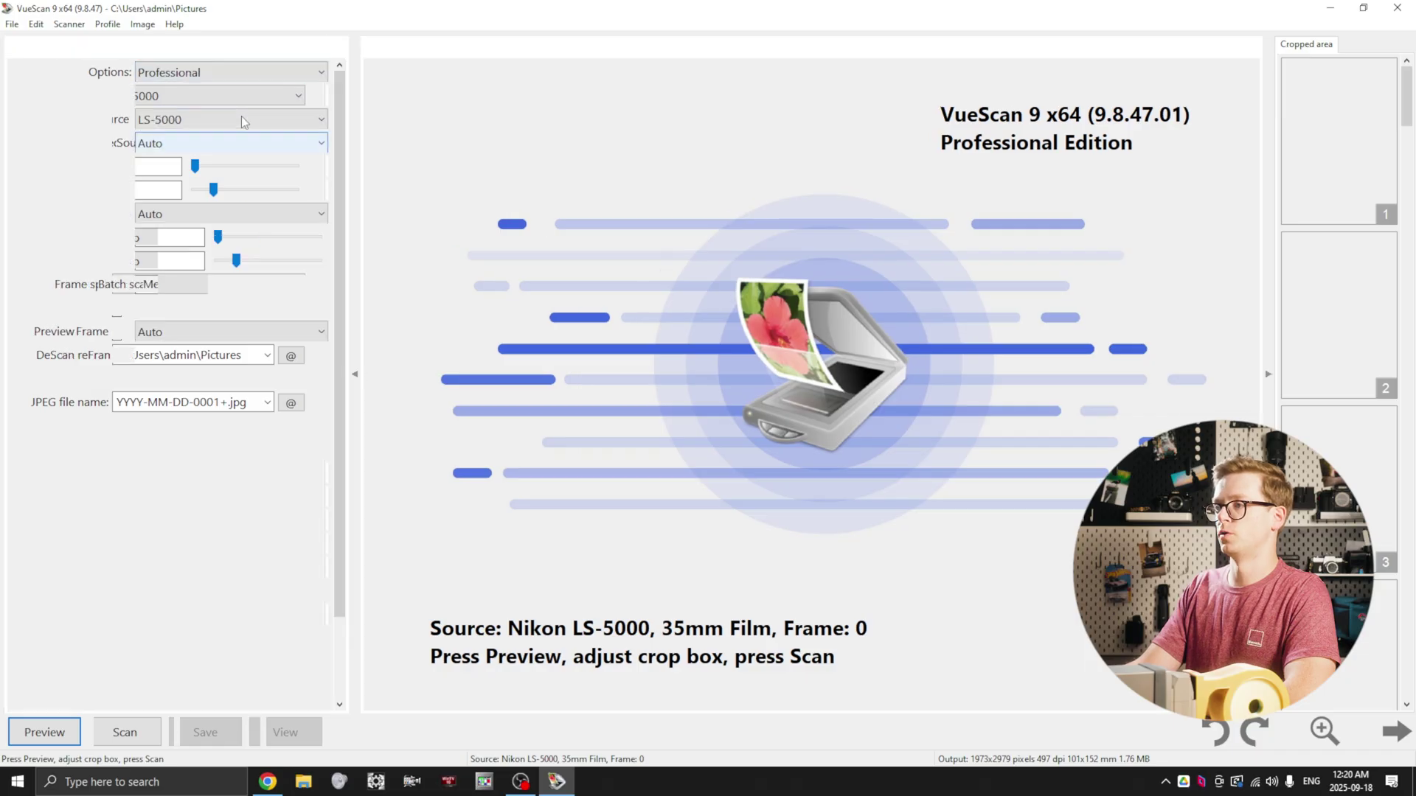
{"action": "left_click", "coordinate": [219, 97]}
{"action": "left_click", "coordinate": [219, 101]}
{"action": "left_click", "coordinate": [162, 121]}
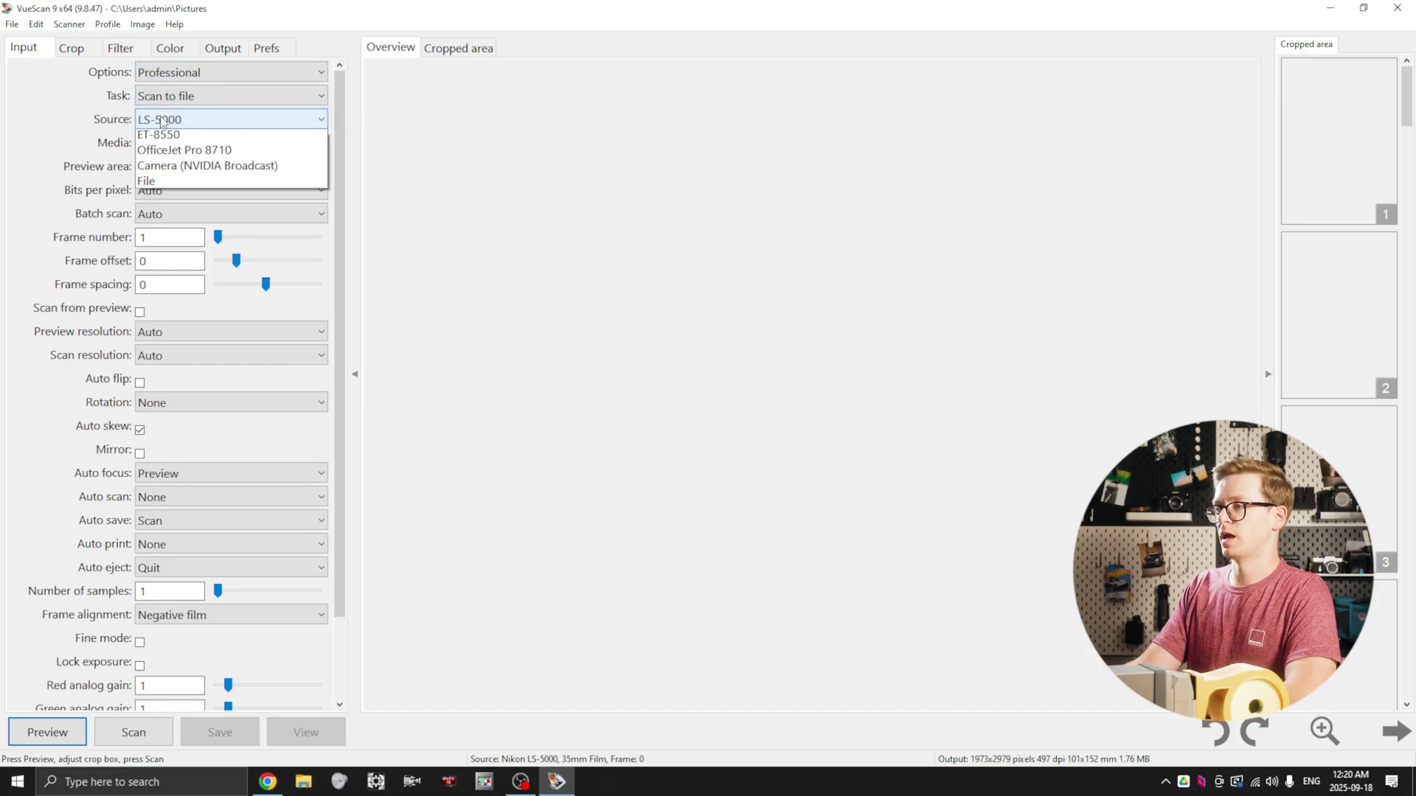
{"action": "left_click", "coordinate": [122, 121]}
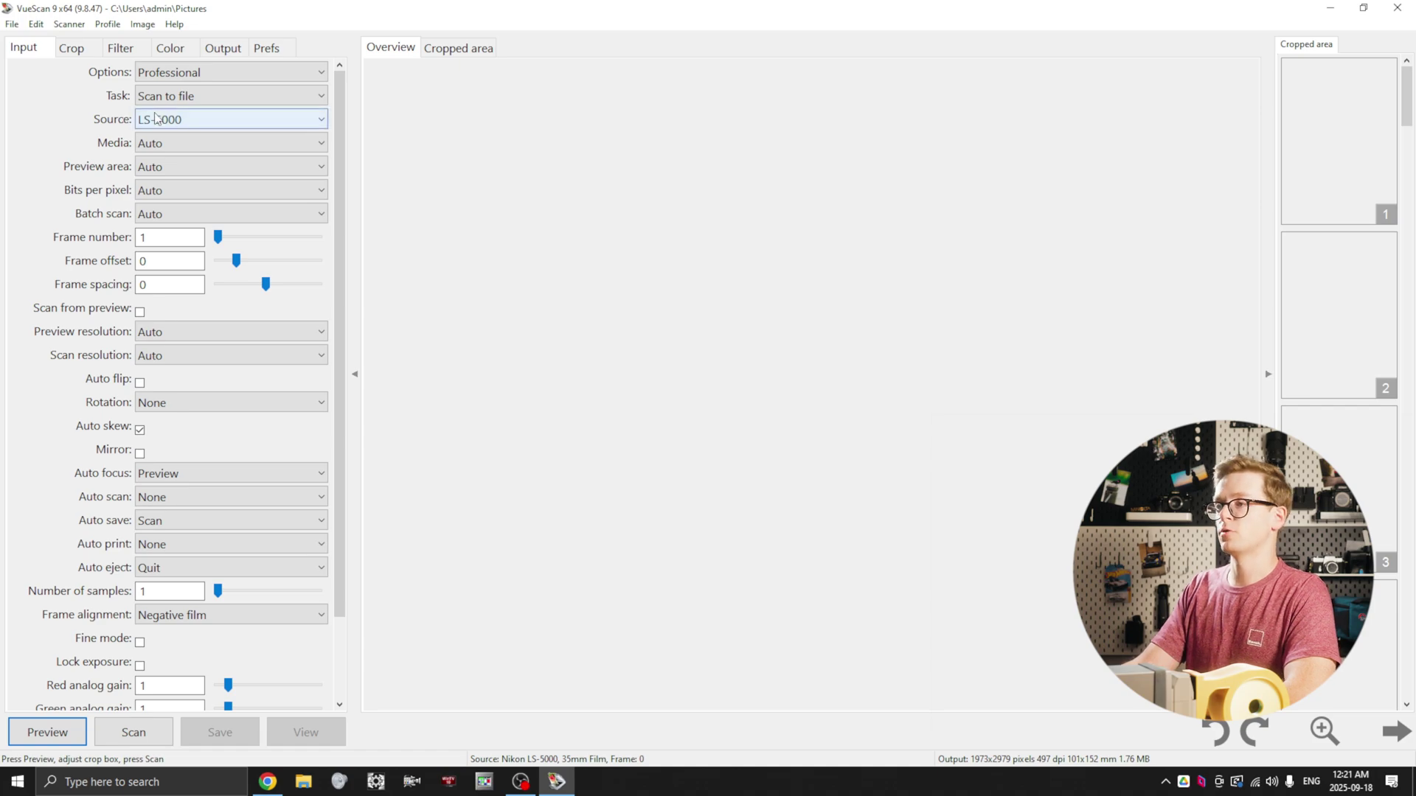
{"action": "left_click", "coordinate": [154, 144]}
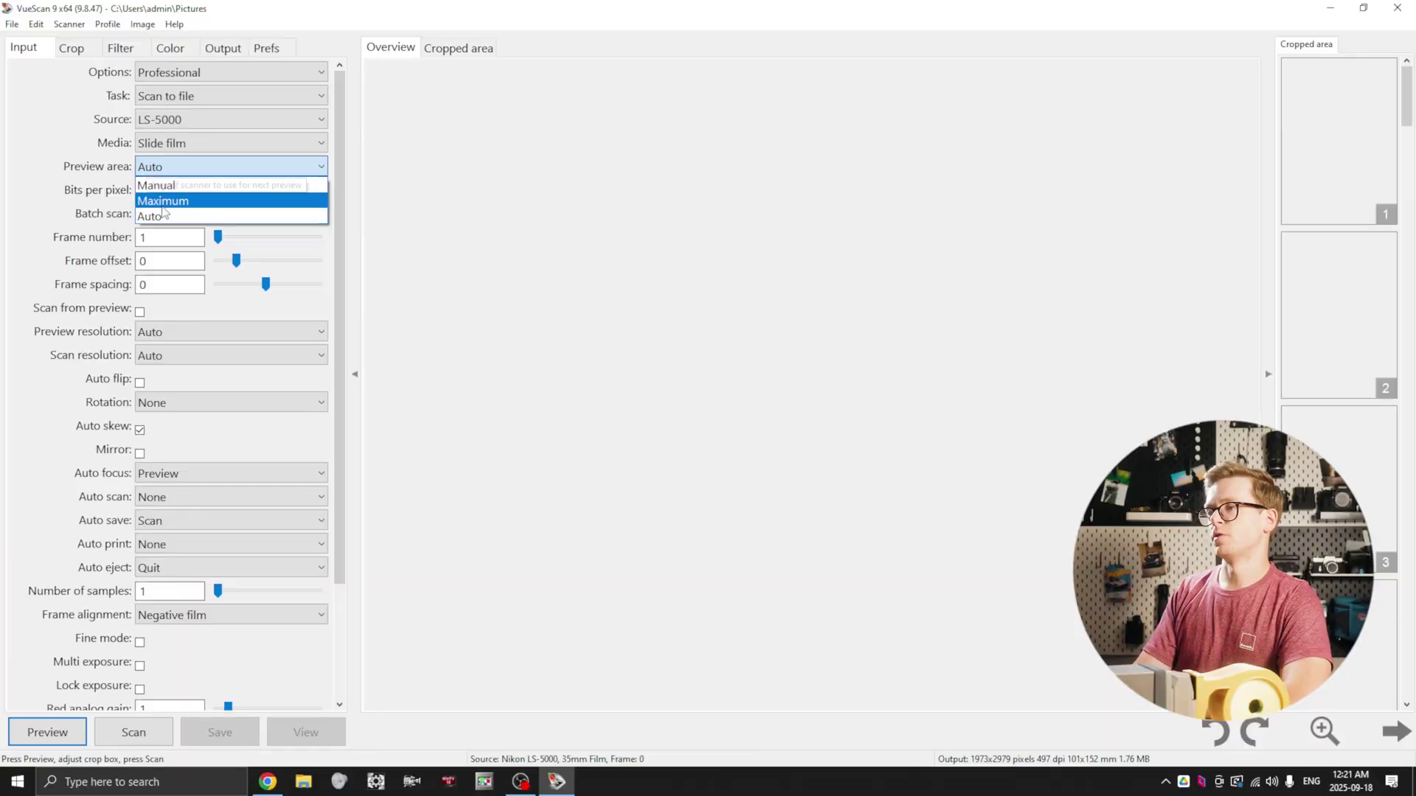
Set the preview area to Maximum, colour depth to 48 bit RGB, and batch scan Off.
{"action": "left_click", "coordinate": [165, 200]}
{"action": "left_click", "coordinate": [178, 193]}
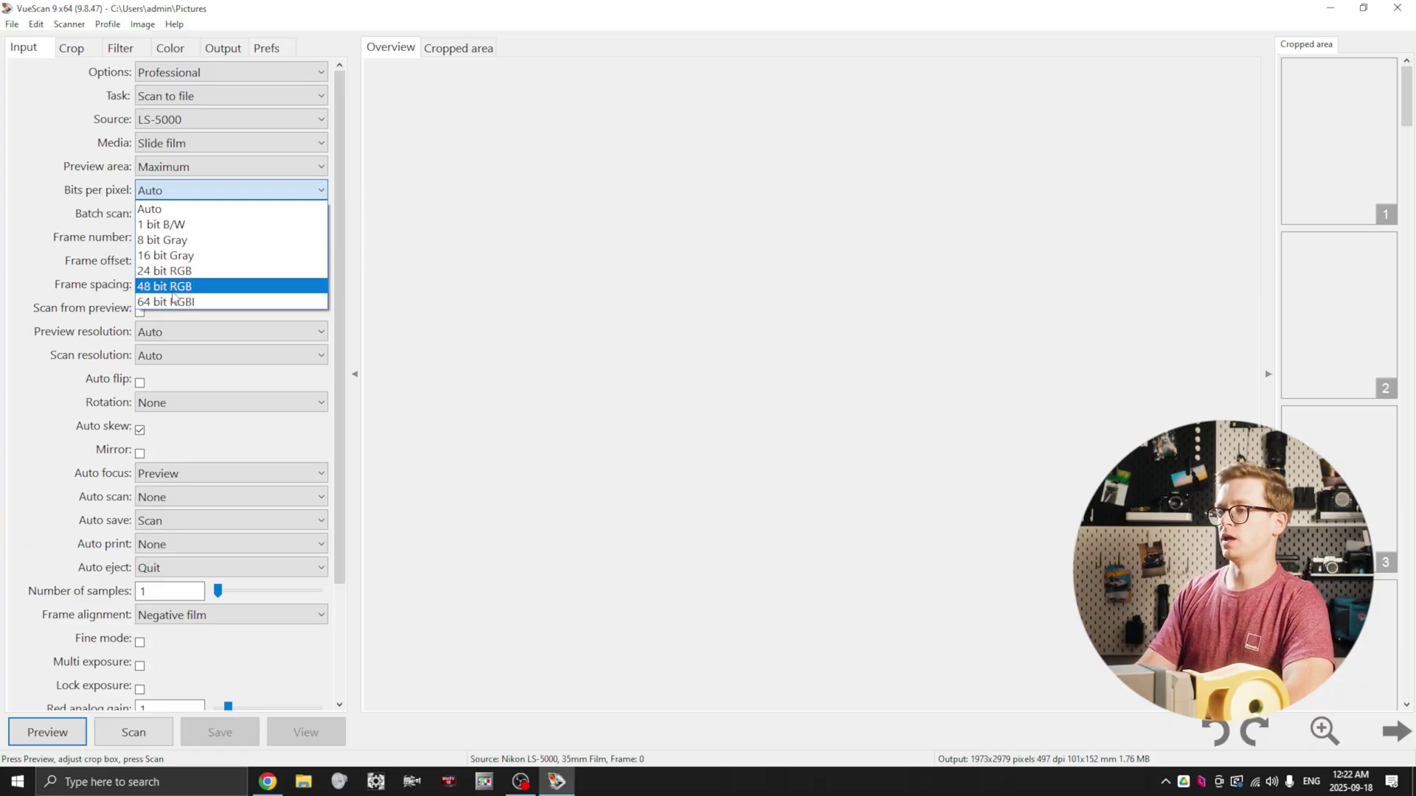
{"action": "left_click", "coordinate": [172, 292]}
{"action": "left_click", "coordinate": [186, 213]}
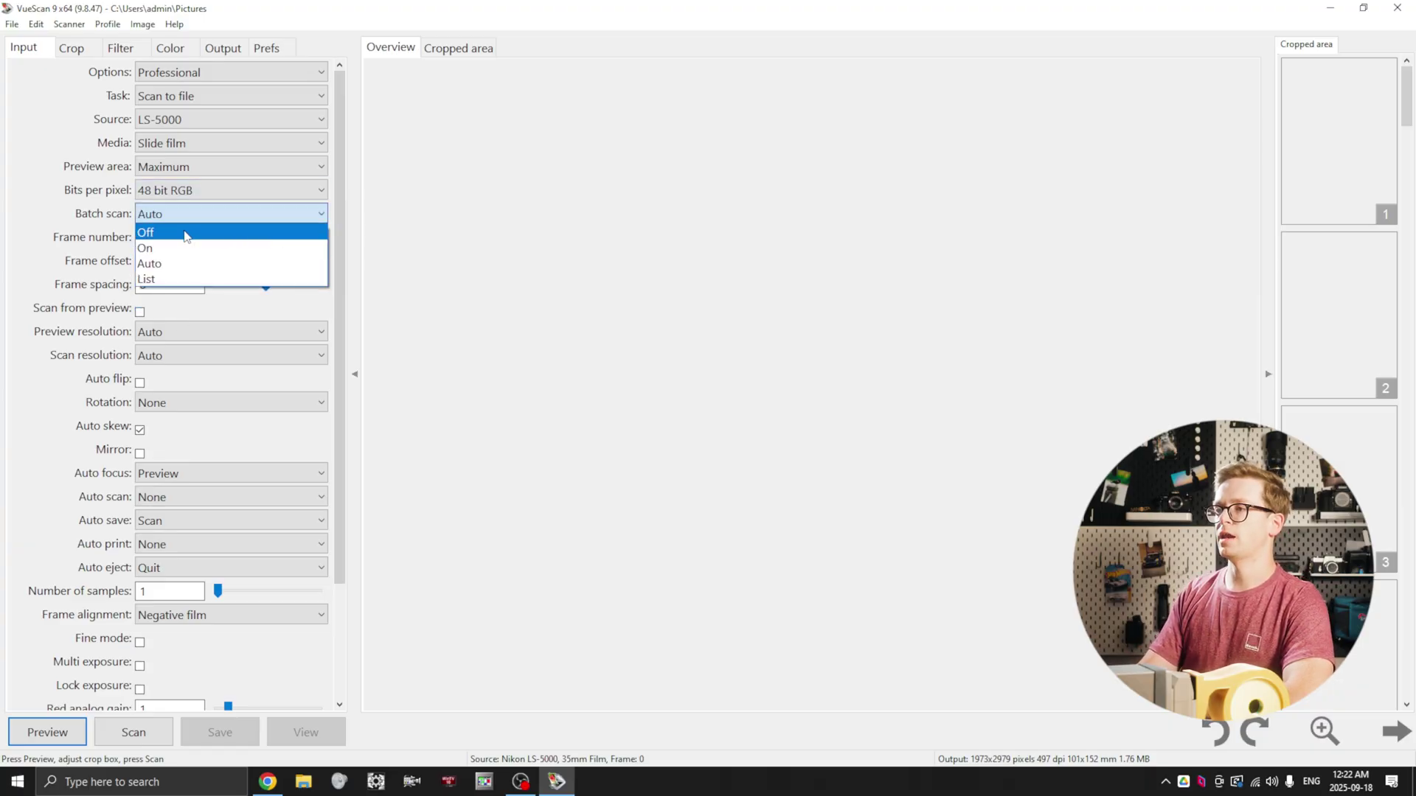
{"action": "left_click", "coordinate": [185, 233]}
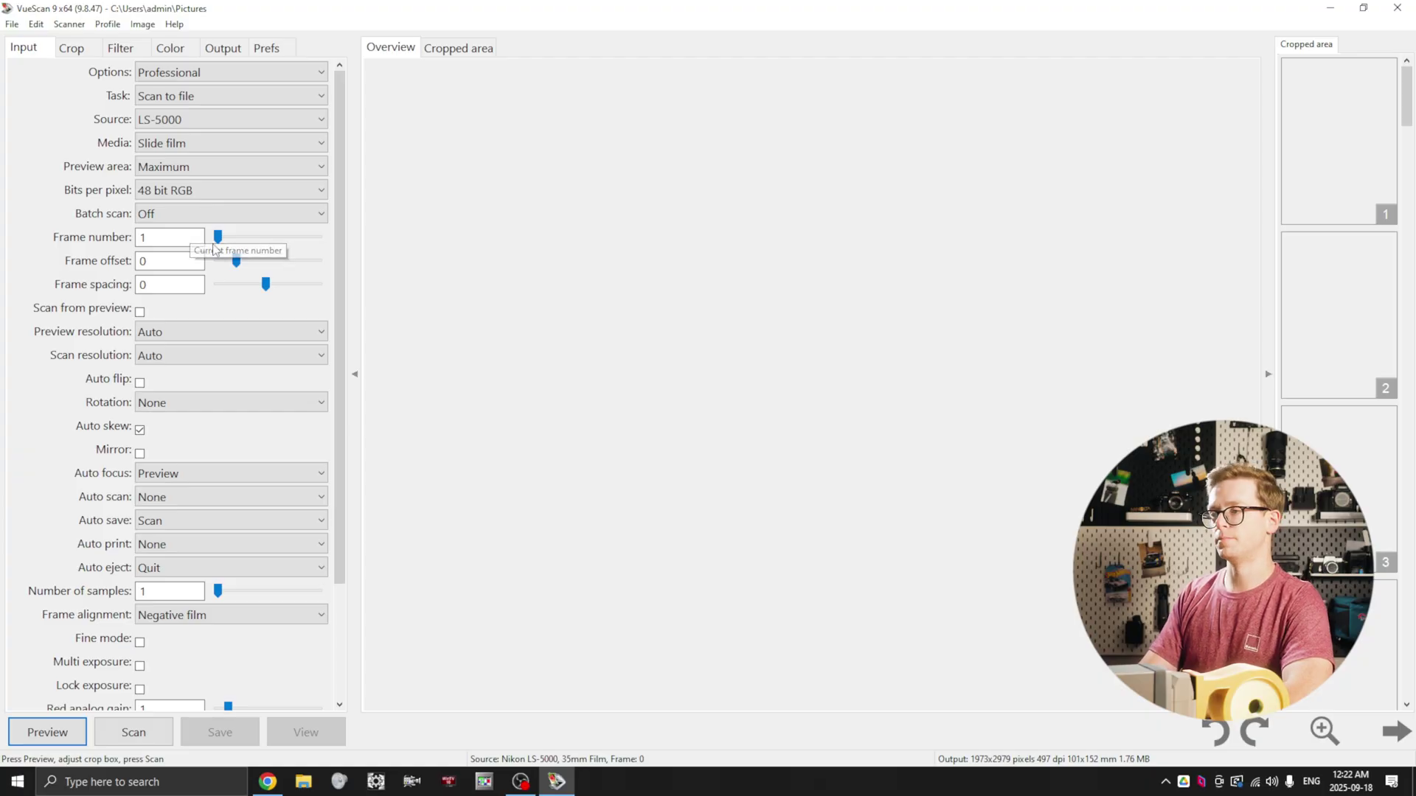
Set preview resolution to 500 dpi, scan resolution to 4000 dpi, and samples to 8.
{"action": "scroll", "coordinate": [216, 251], "scroll_direction": "down", "scroll_amount": 1}
{"action": "left_click", "coordinate": [179, 263]}
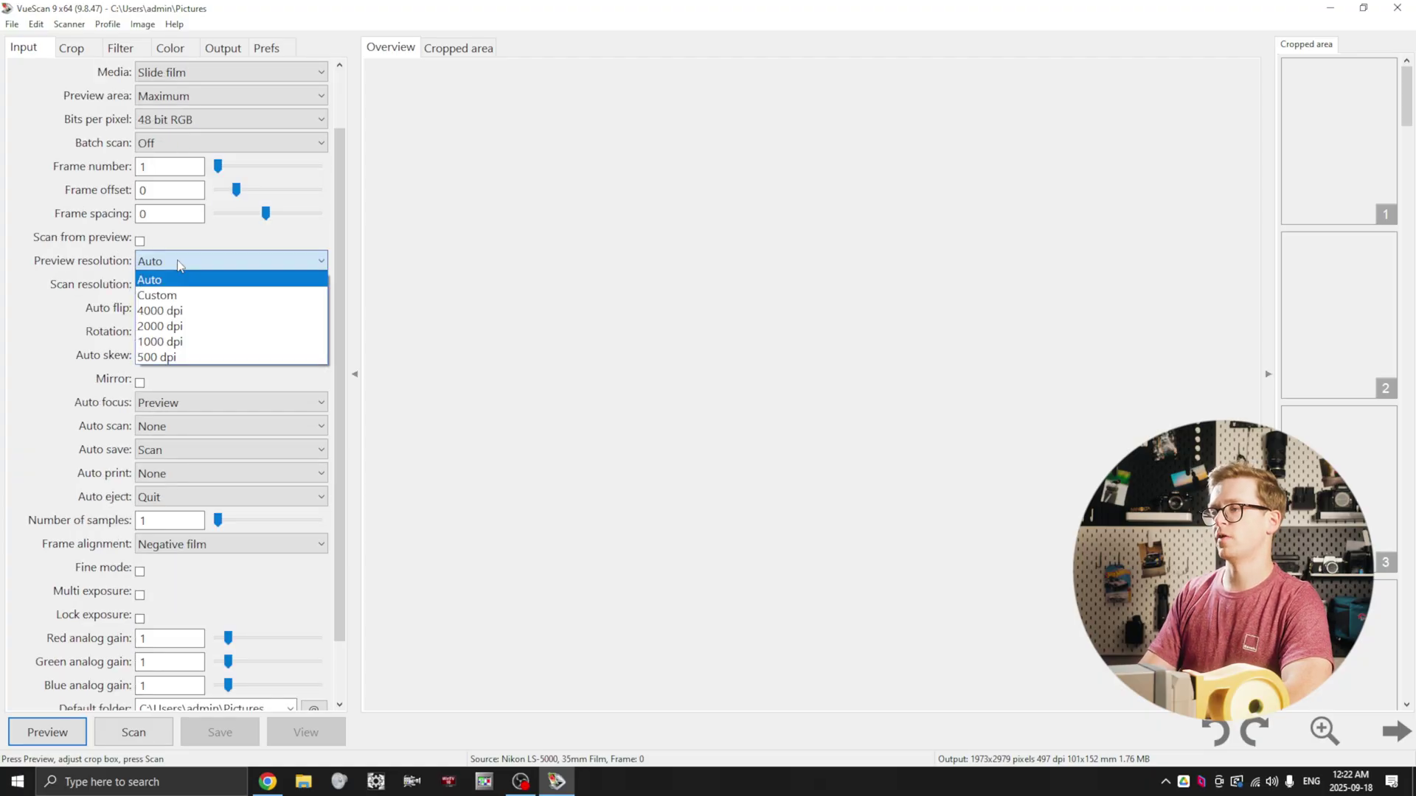
{"action": "left_click", "coordinate": [169, 358]}
{"action": "left_click", "coordinate": [170, 285]}
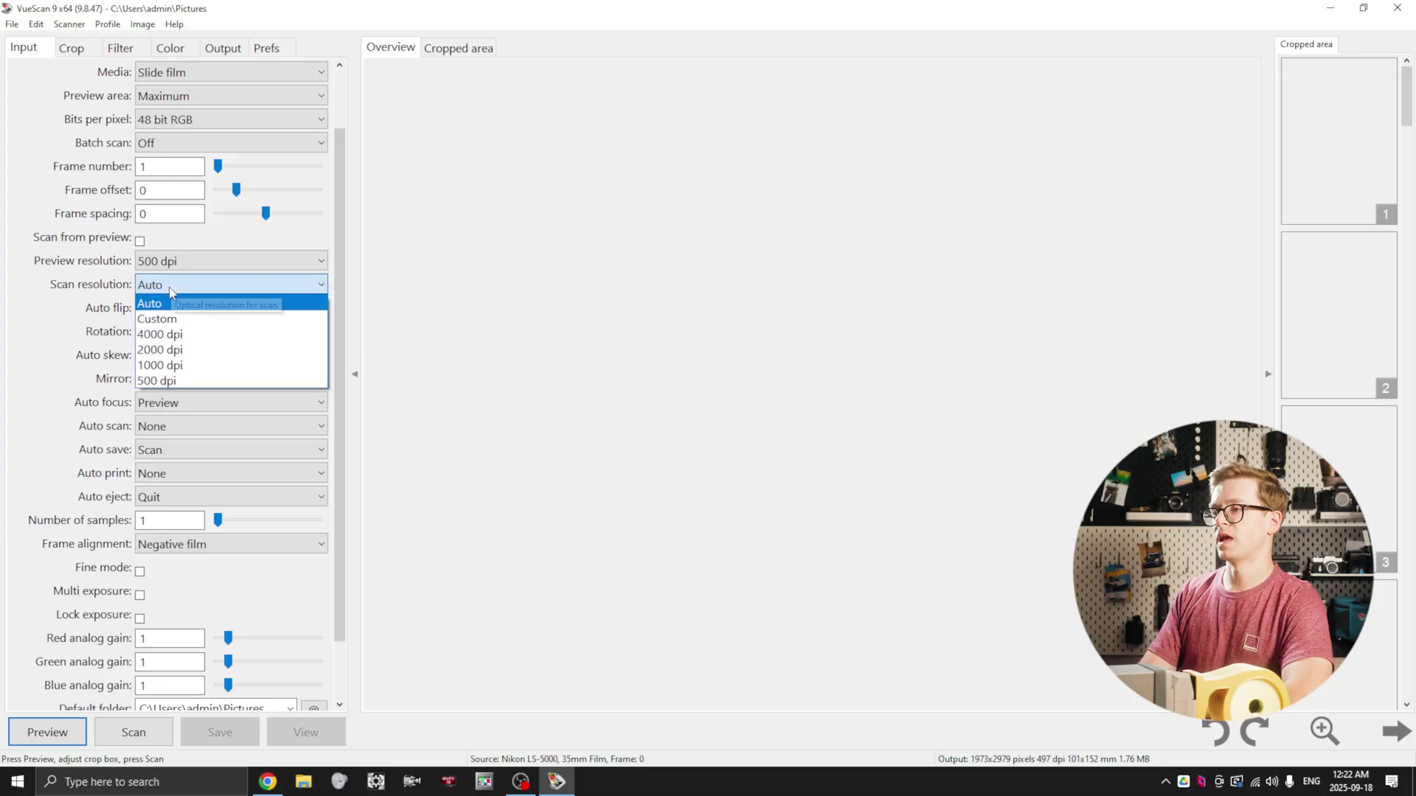
{"action": "left_click", "coordinate": [166, 330]}
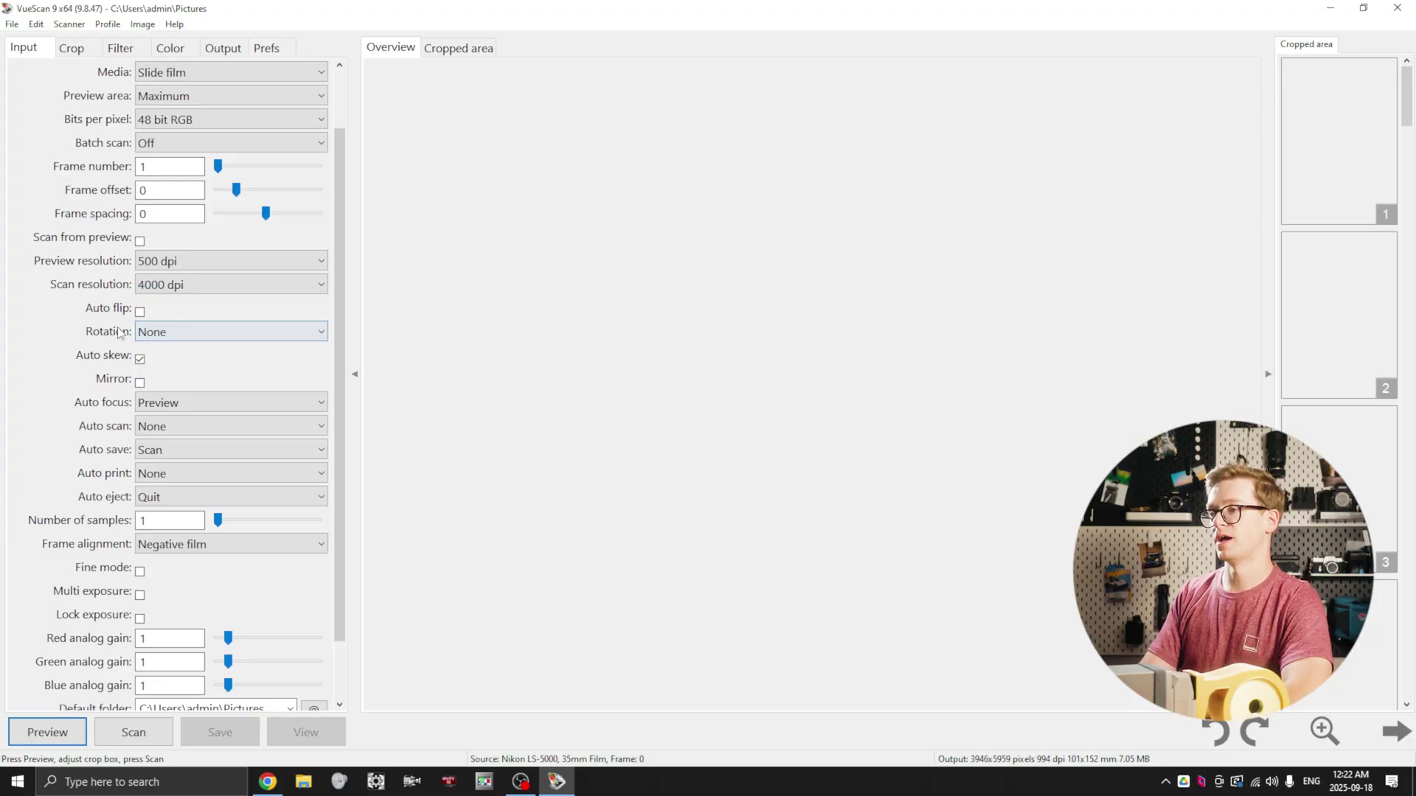
{"action": "scroll", "coordinate": [120, 332], "scroll_direction": "down", "scroll_amount": 1}
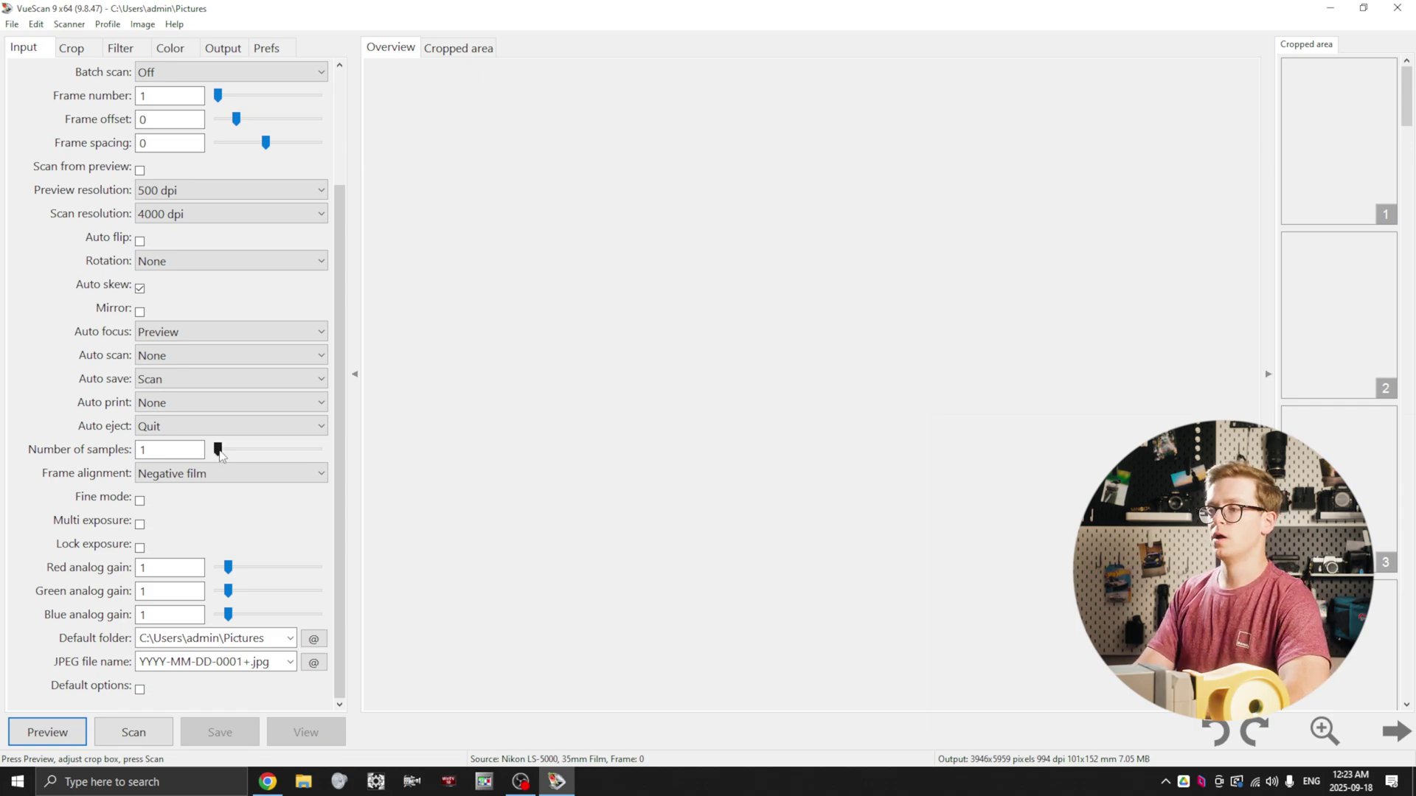
{"action": "left_click_drag", "start_coordinate": [217, 451], "coordinate": [267, 453]}
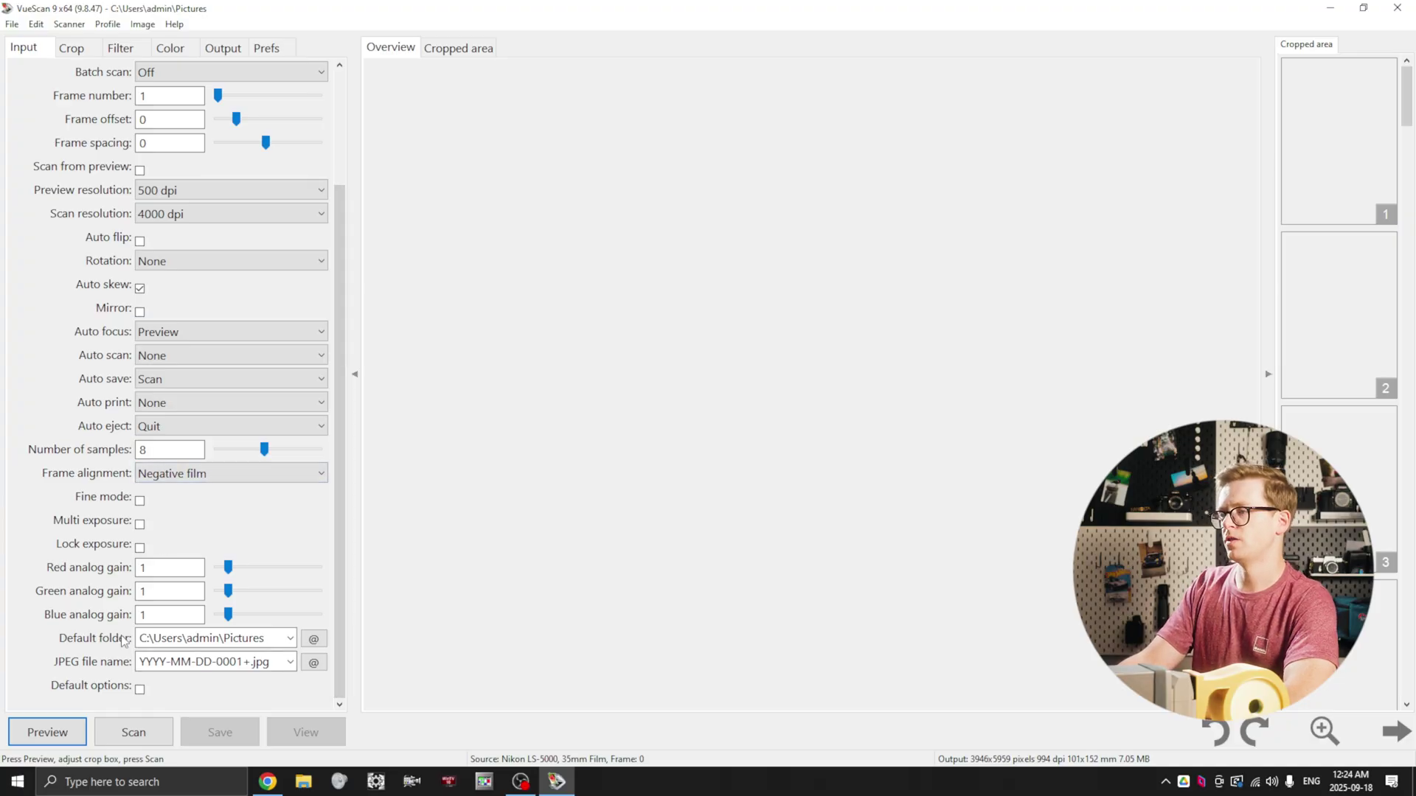
Scroll back up to review the Professional slide-film Input settings with 8 samples.
{"action": "scroll", "coordinate": [298, 231], "scroll_direction": "up", "scroll_amount": 2}
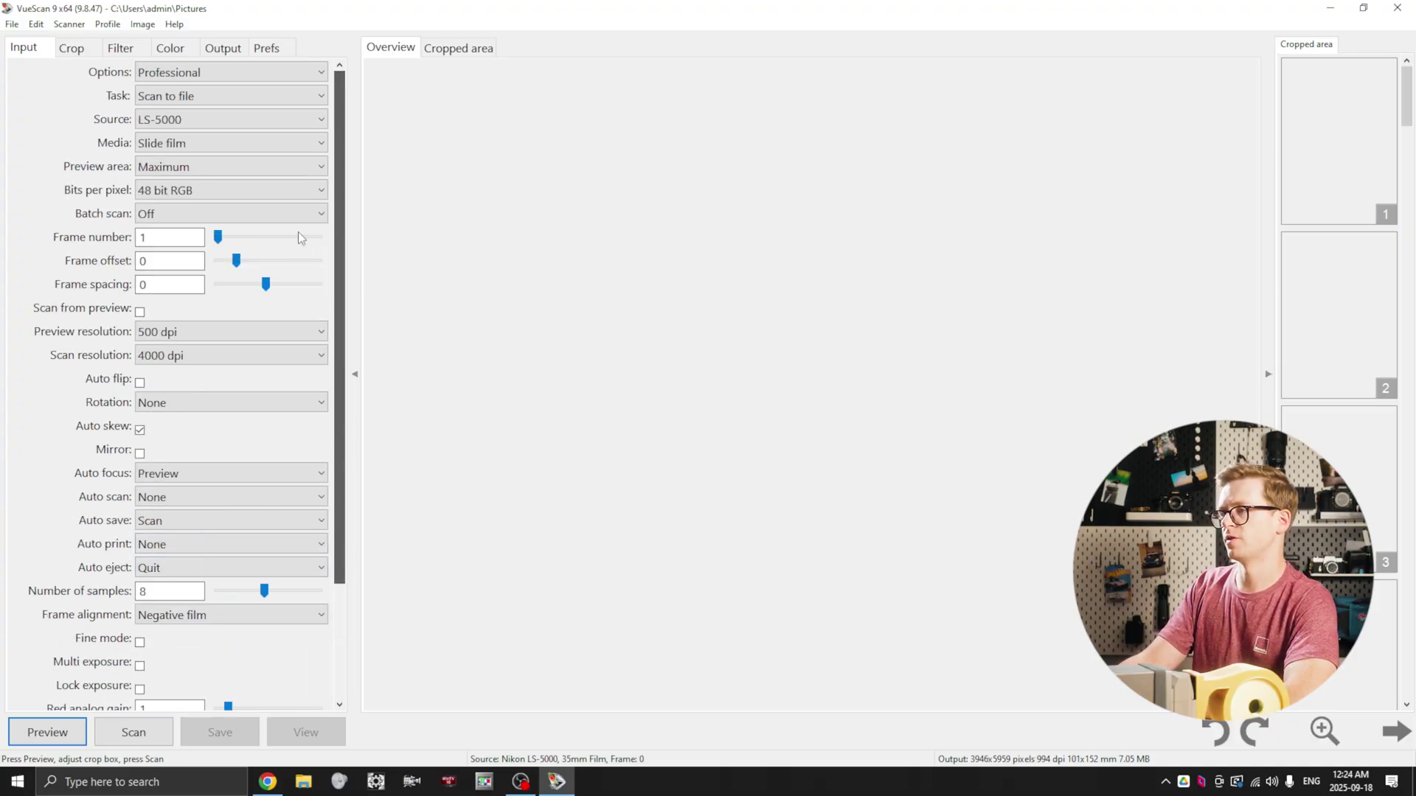
Set the Crop size to Maximum.
{"action": "left_click", "coordinate": [71, 48]}
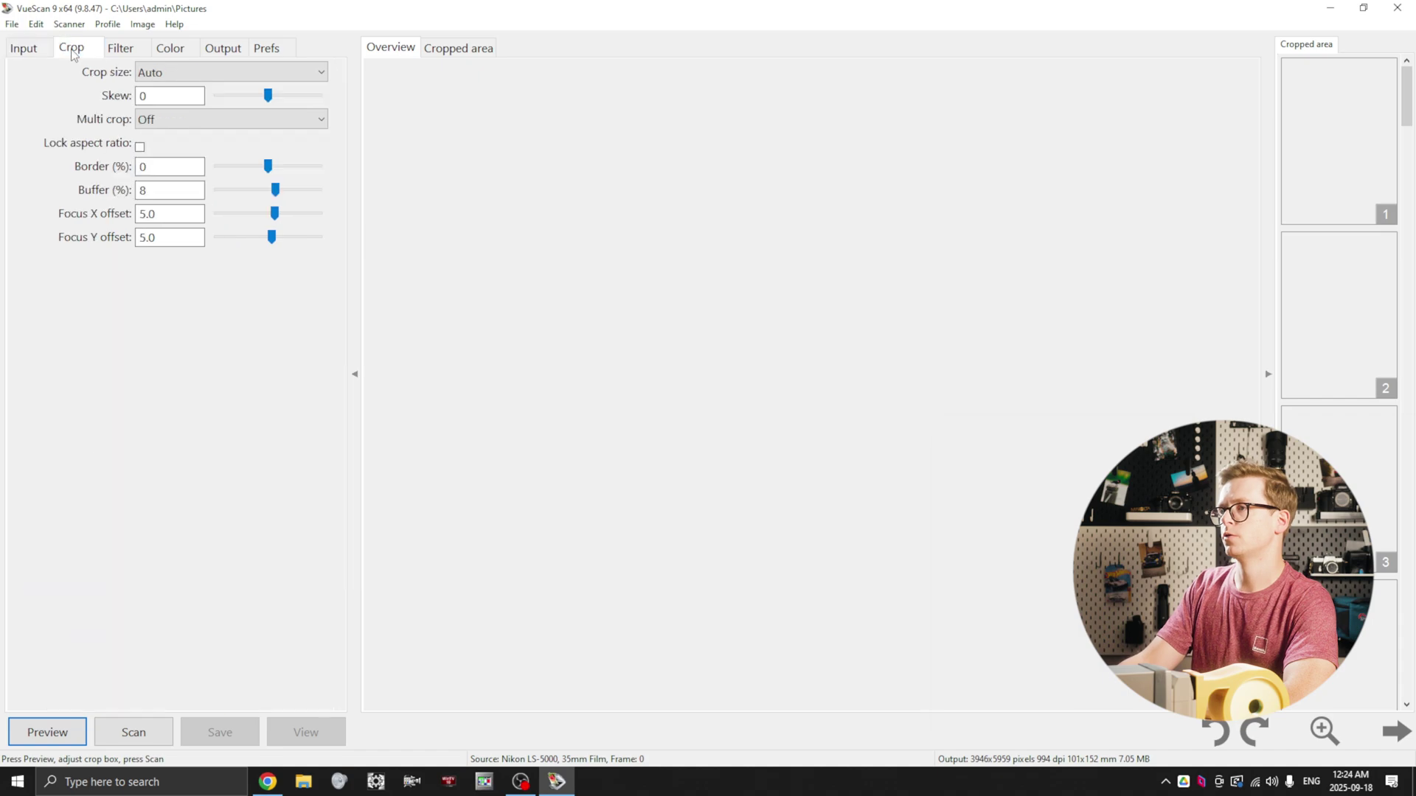
{"action": "left_click", "coordinate": [158, 74]}
{"action": "left_click", "coordinate": [166, 102]}
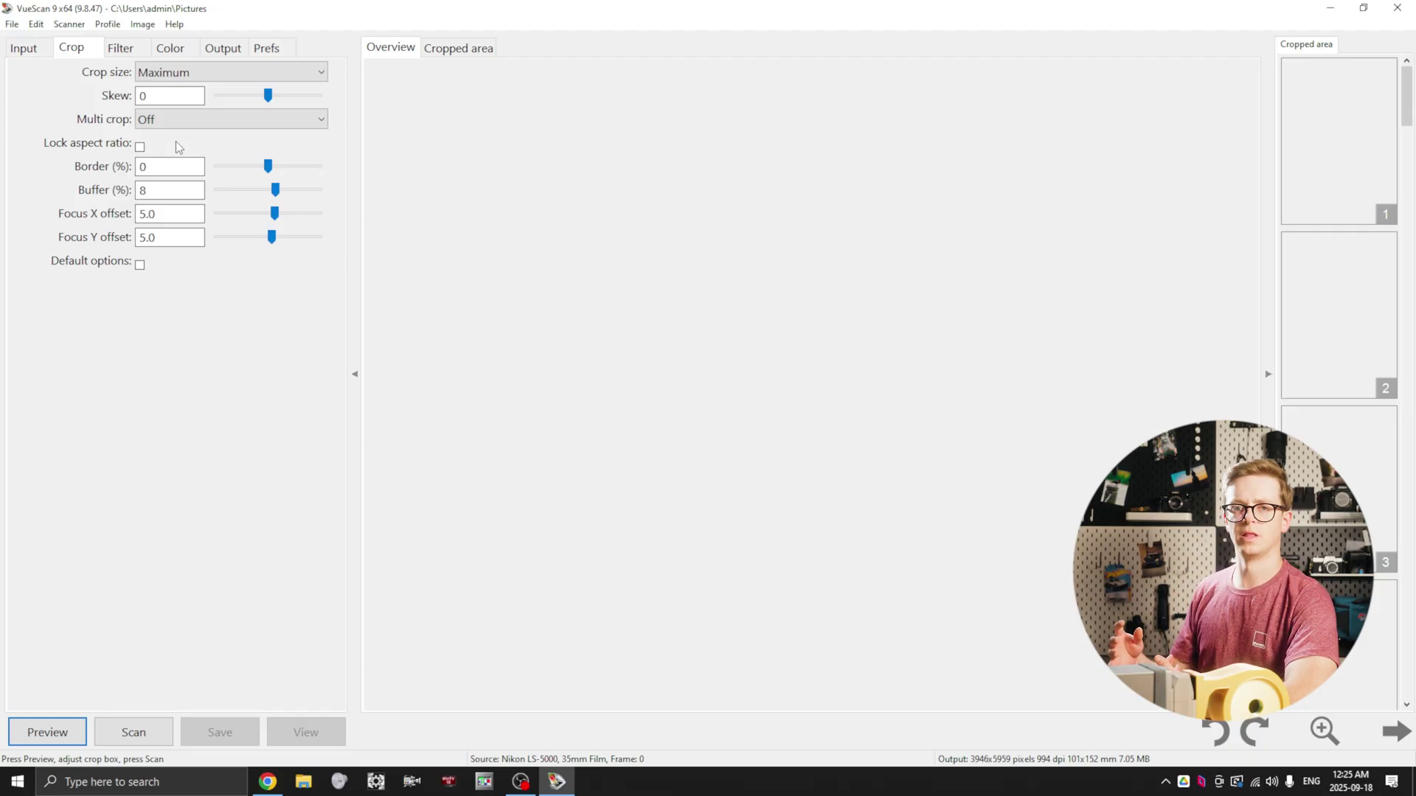
Set Infrared clean to Medium and keep Grain reduction at None.
{"action": "left_click", "coordinate": [120, 47]}
{"action": "left_click", "coordinate": [174, 71]}
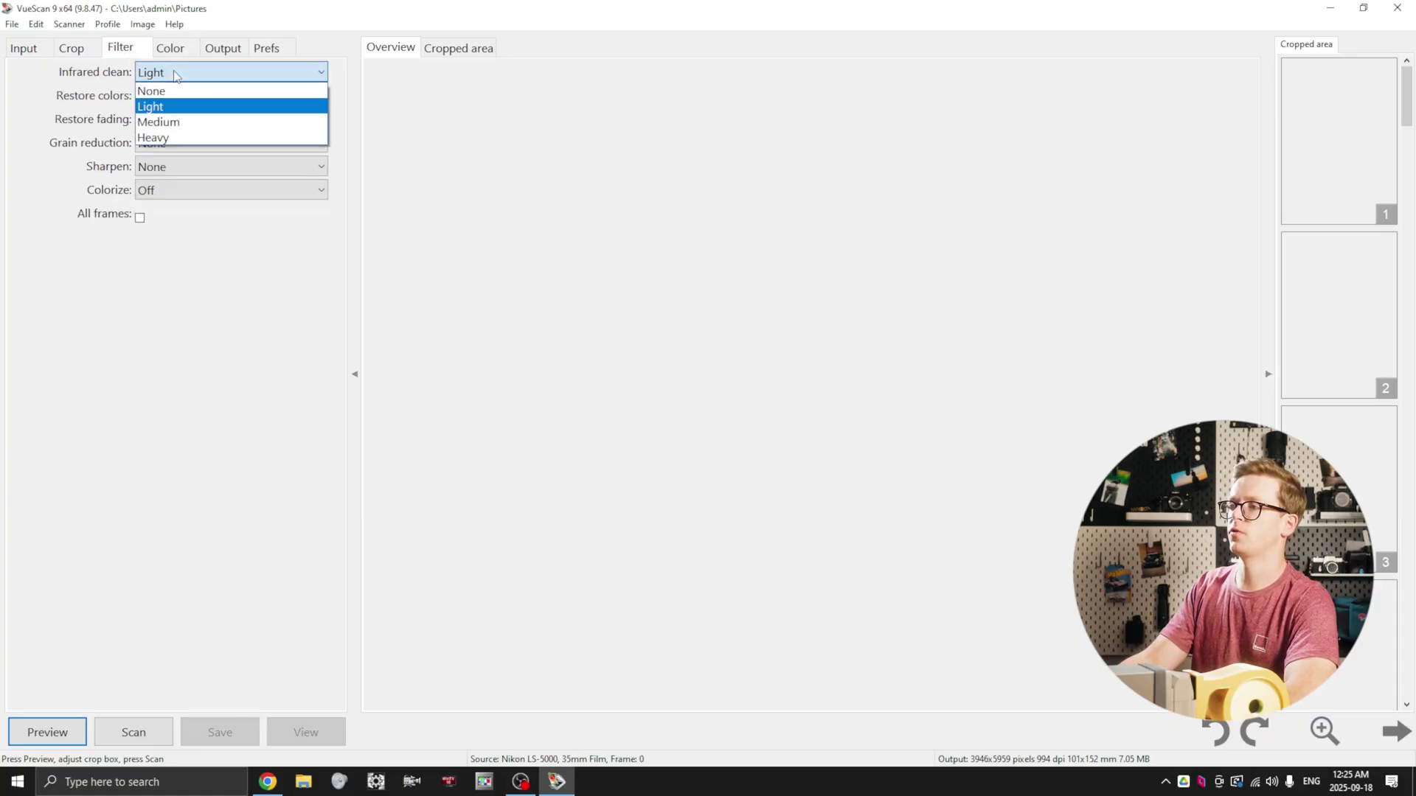
{"action": "left_click", "coordinate": [179, 121]}
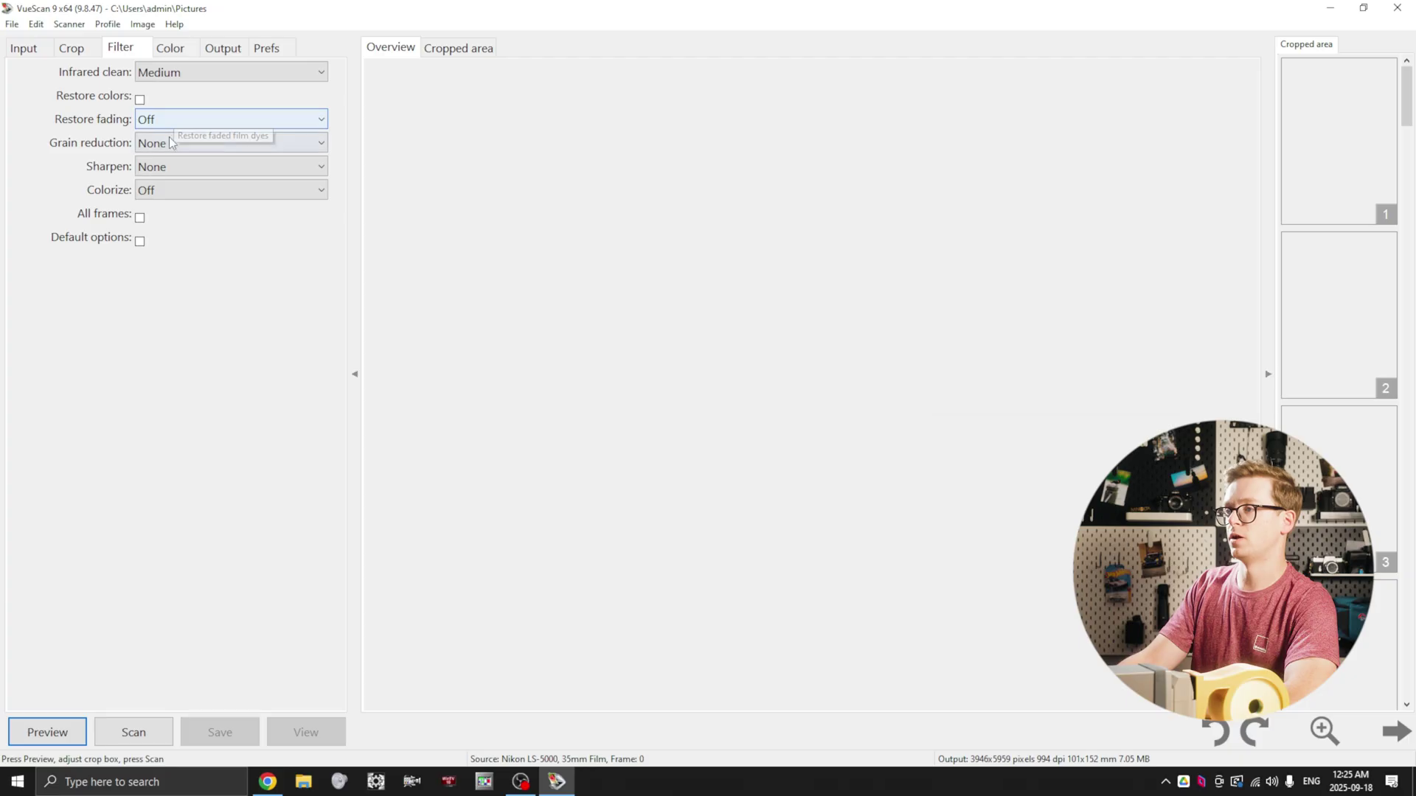
{"action": "left_click", "coordinate": [175, 144]}
{"action": "left_click", "coordinate": [174, 162]}
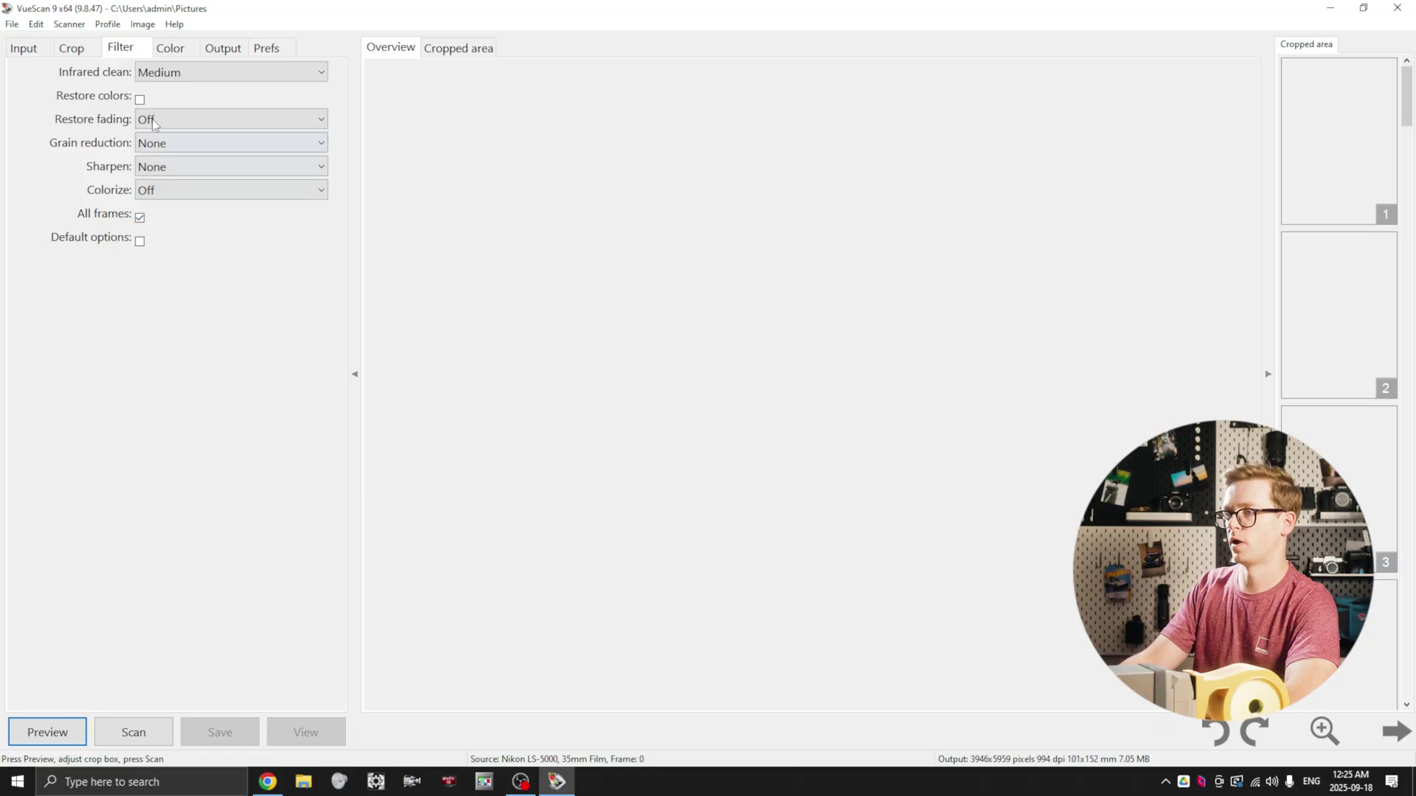
{"action": "left_click", "coordinate": [179, 49]}
{"action": "left_click", "coordinate": [217, 73]}
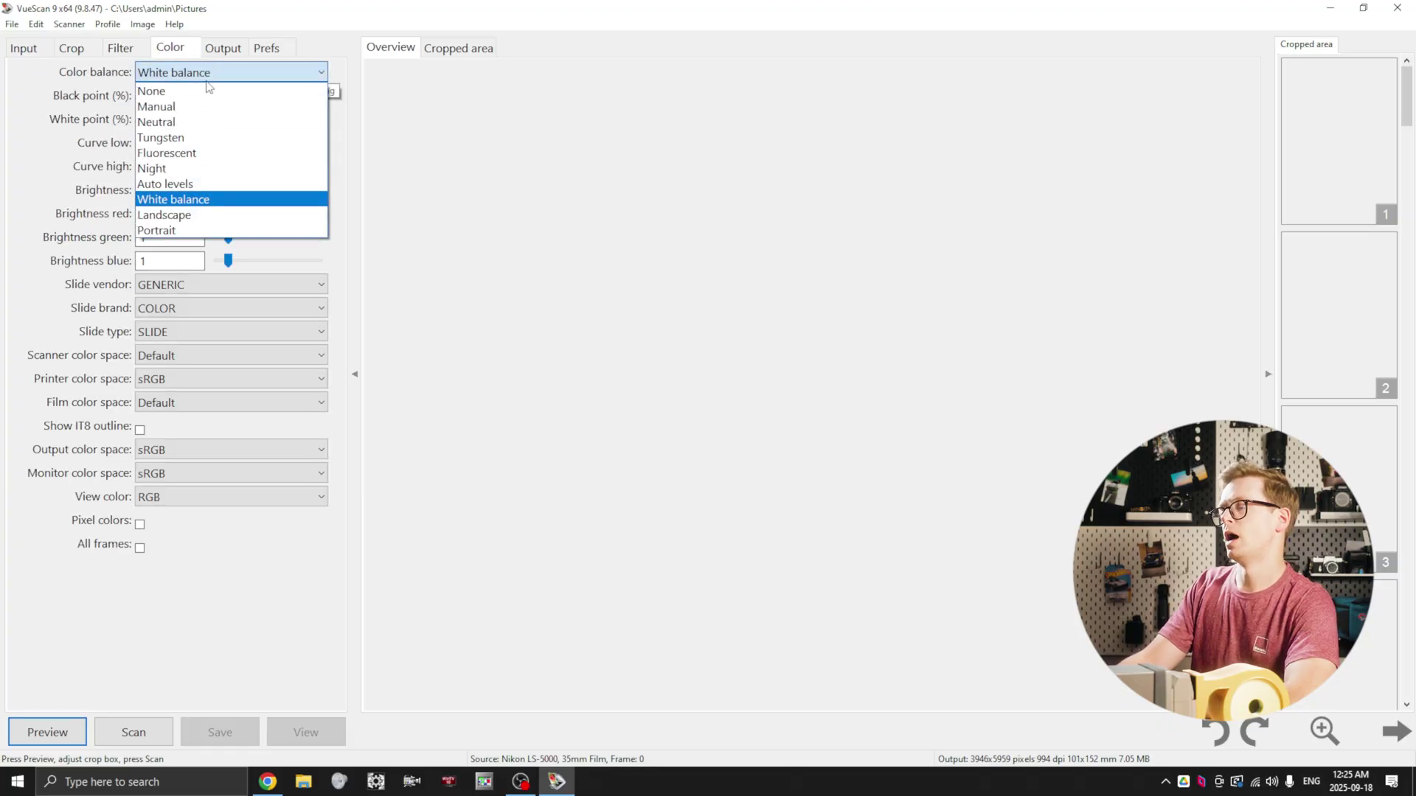
Set colour balance to None and output 48 bit RGB TIFF files instead of JPEG.
{"action": "left_click", "coordinate": [181, 90]}
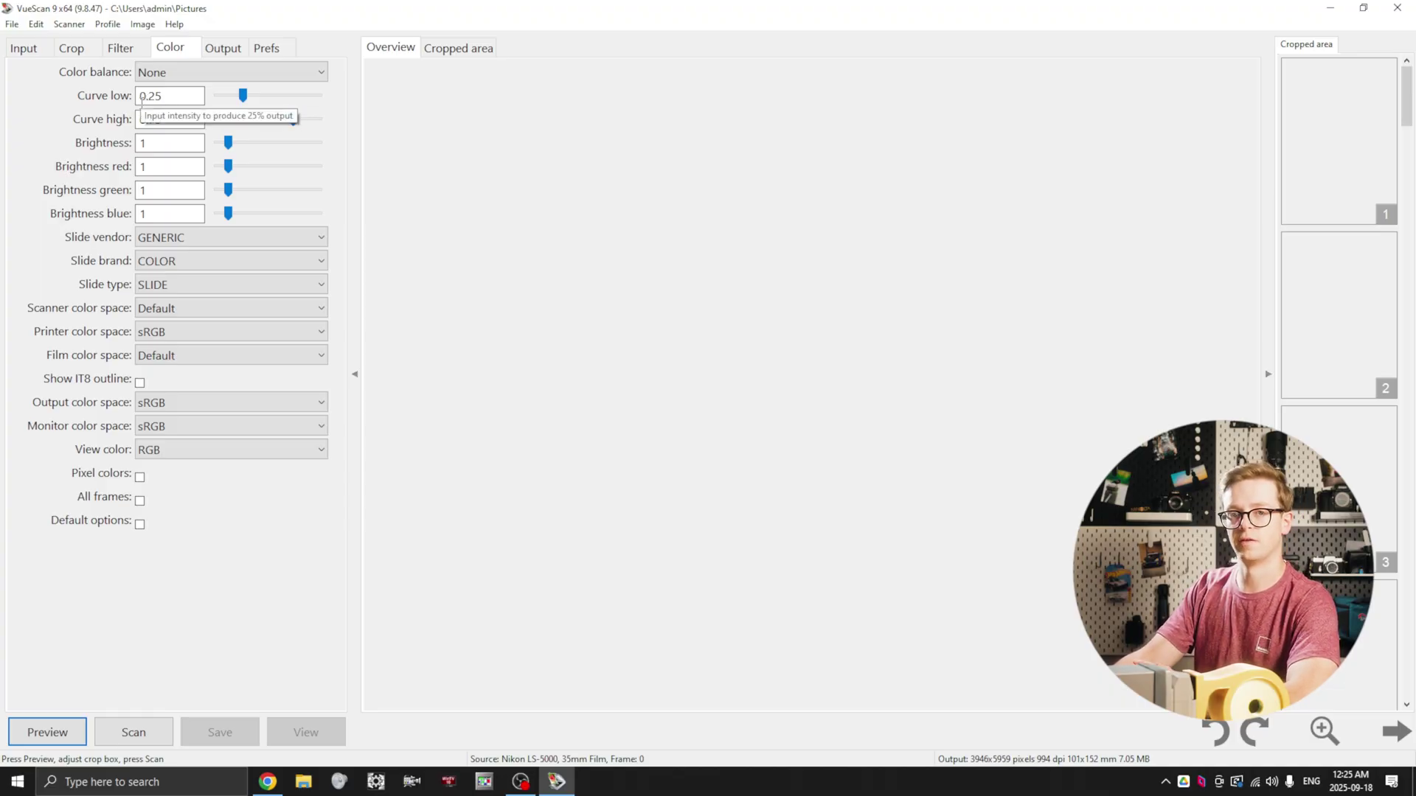
{"action": "left_click", "coordinate": [223, 48]}
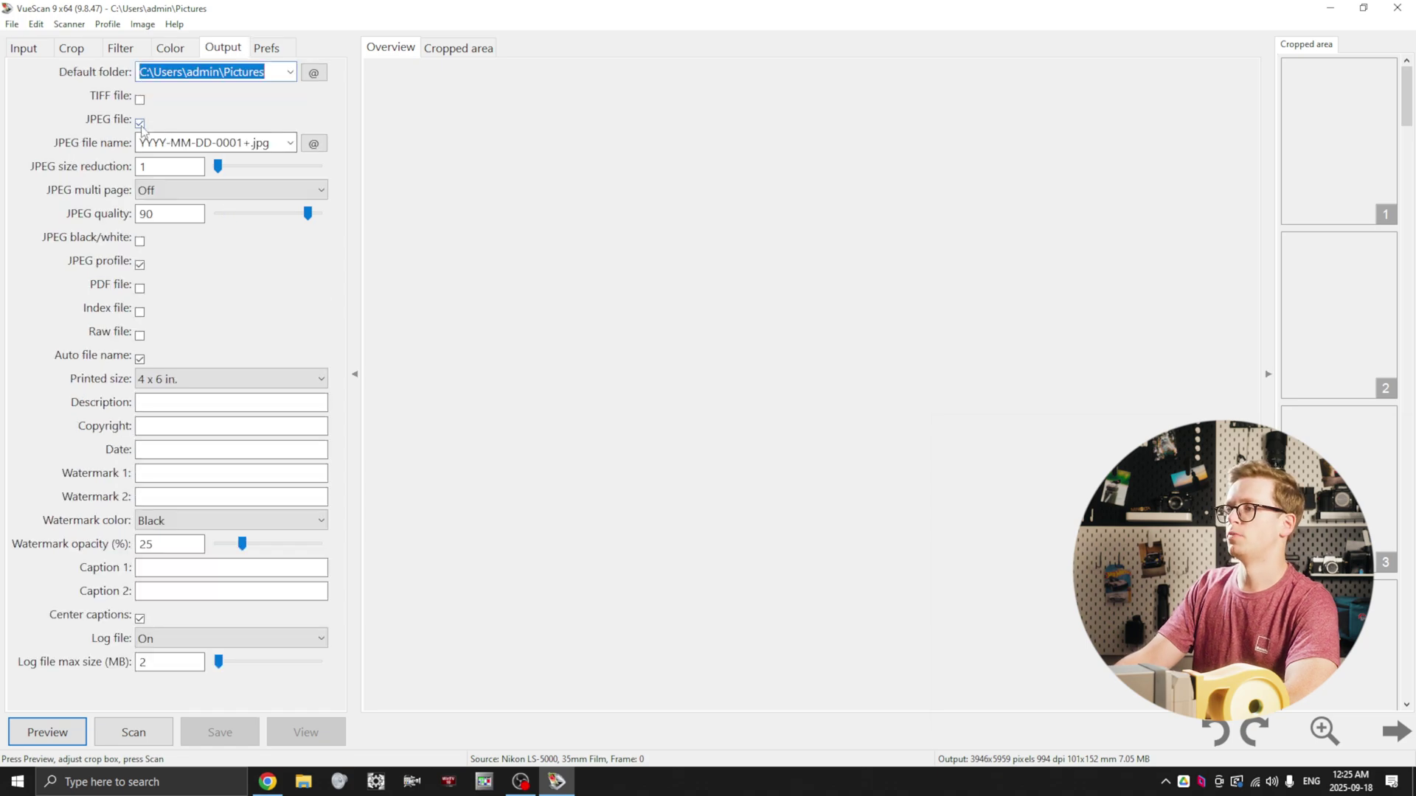
{"action": "left_click", "coordinate": [140, 122]}
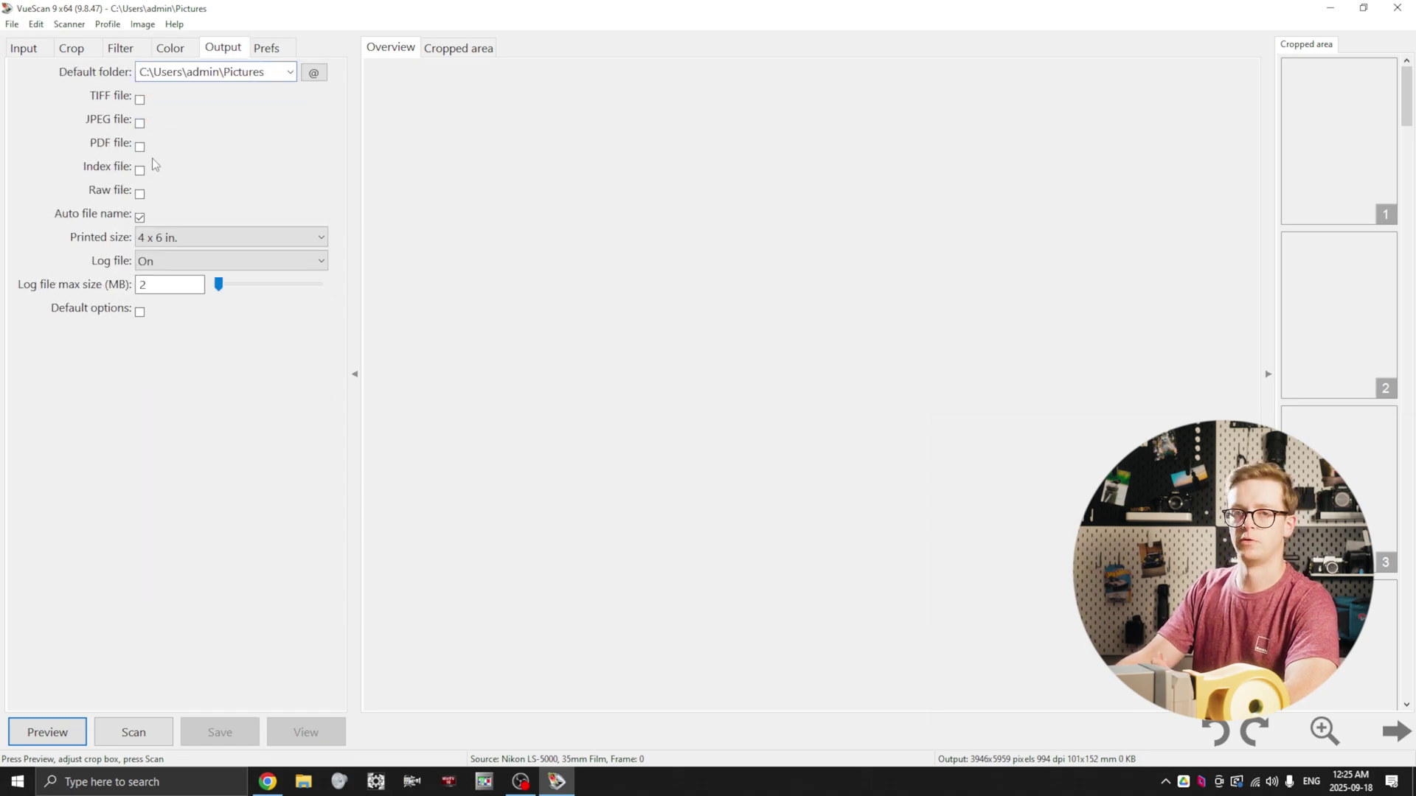
{"action": "left_click", "coordinate": [141, 101]}
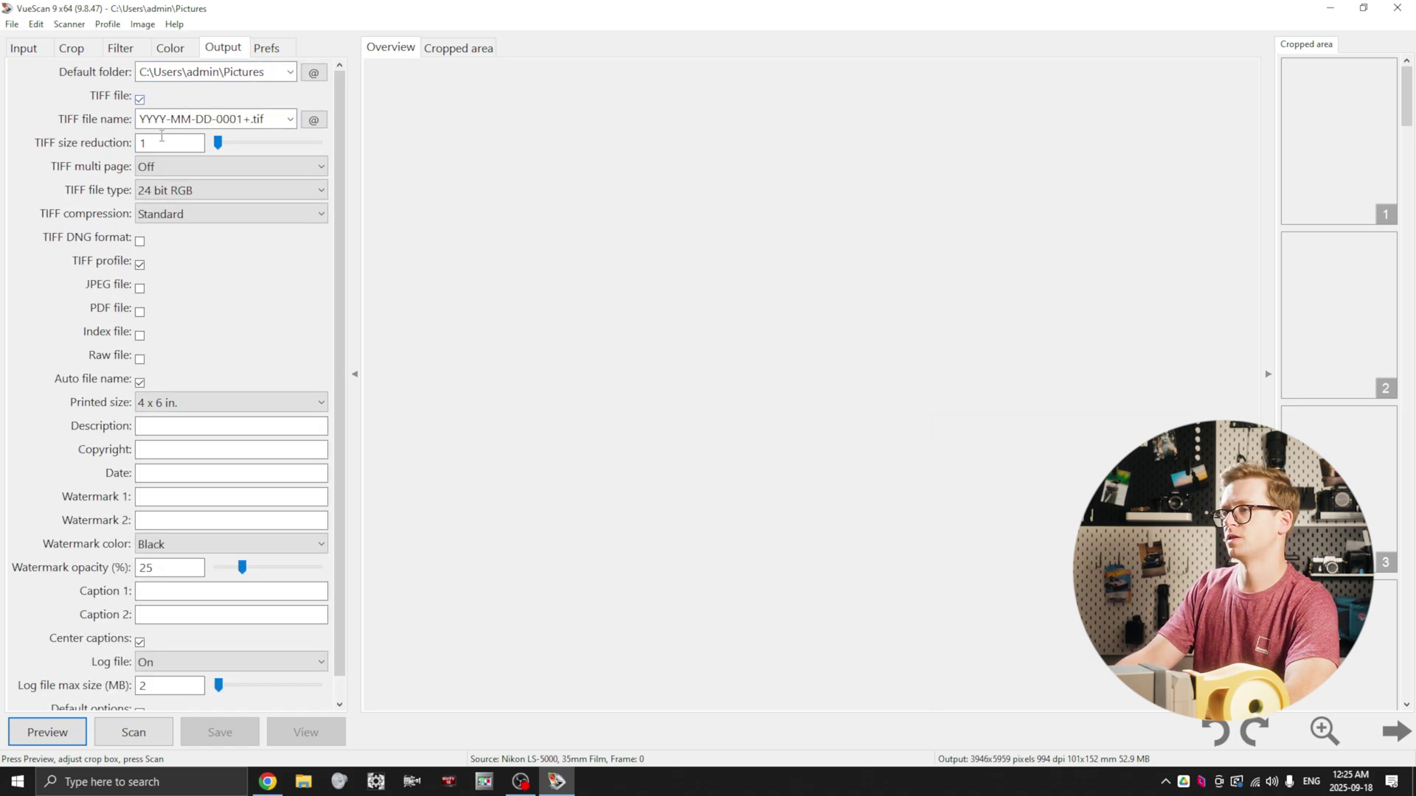
{"action": "left_click", "coordinate": [192, 191]}
{"action": "left_click", "coordinate": [209, 272]}
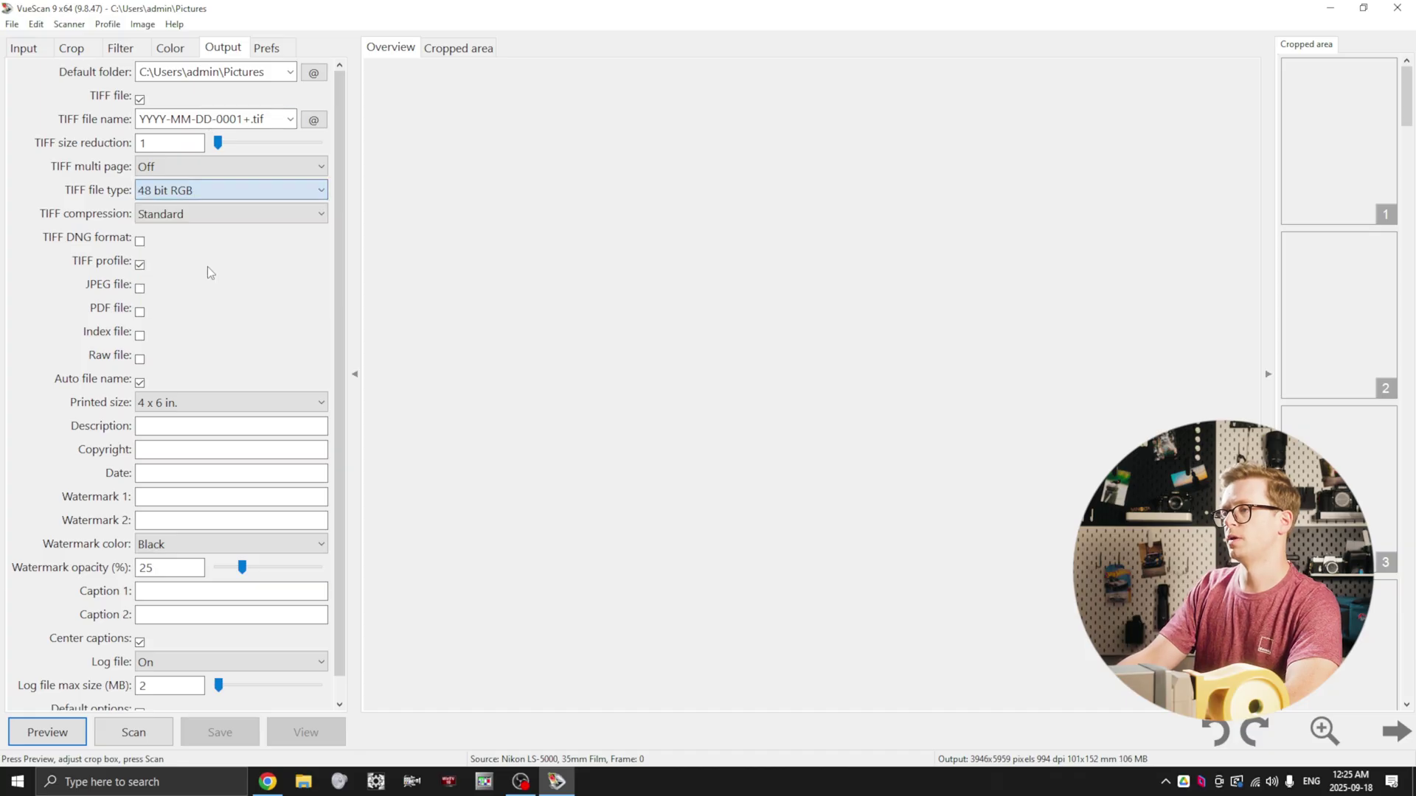
Review the Output settings and return to the Input settings.
{"action": "scroll", "coordinate": [297, 218], "scroll_direction": "up", "scroll_amount": 1}
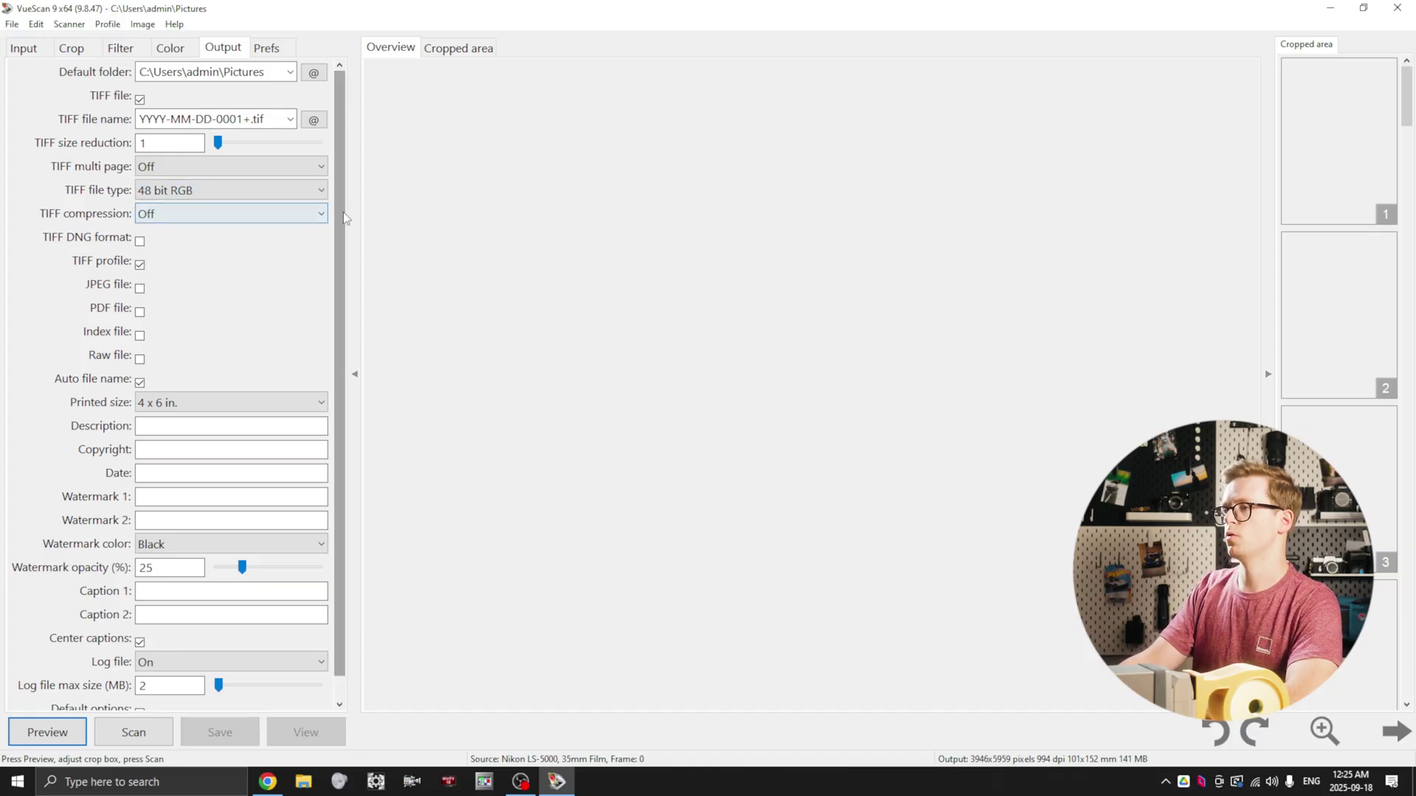
{"action": "scroll", "coordinate": [344, 219], "scroll_direction": "down", "scroll_amount": 1}
{"action": "scroll", "coordinate": [342, 248], "scroll_direction": "up", "scroll_amount": 1}
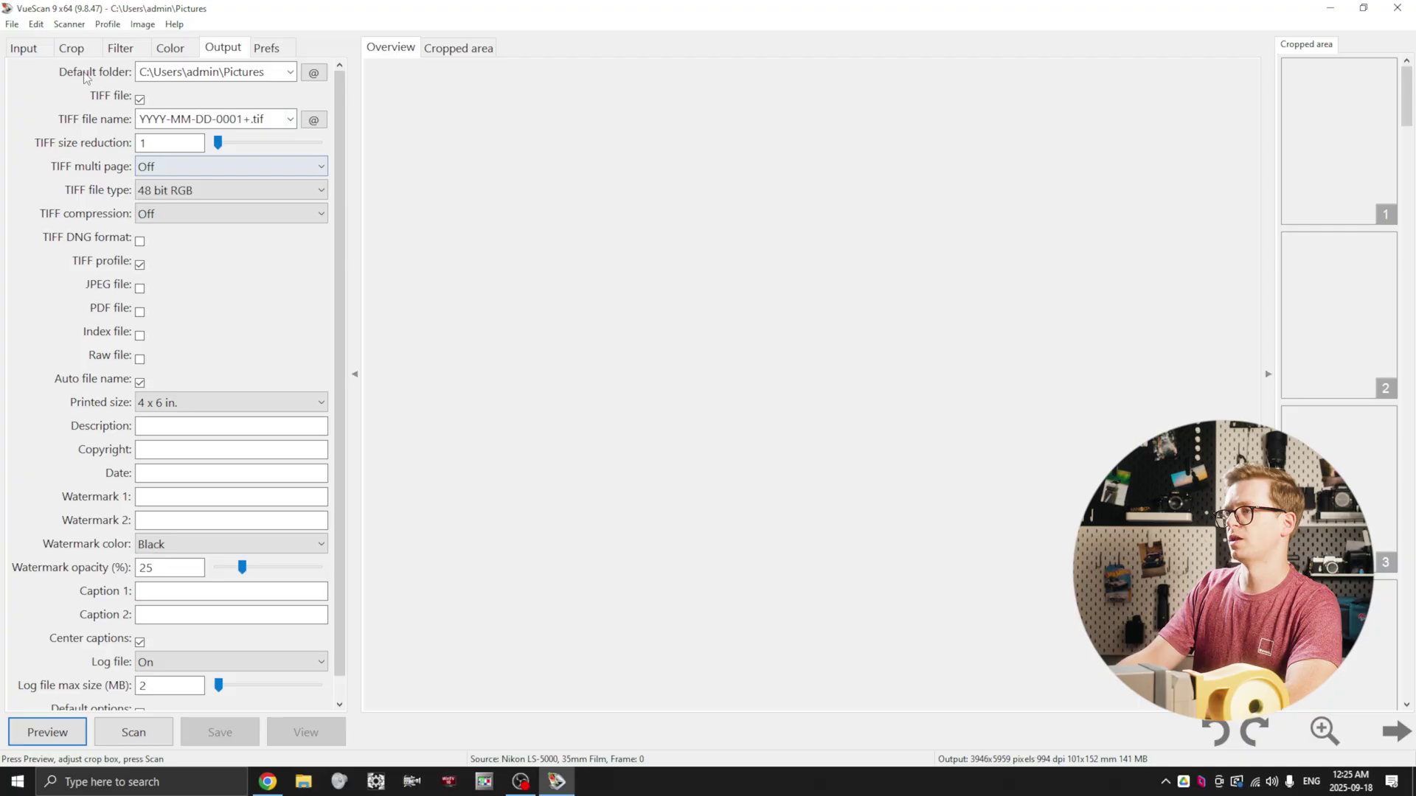
{"action": "left_click", "coordinate": [28, 51]}
{"action": "scroll", "coordinate": [339, 630], "scroll_direction": "down", "scroll_amount": 6}
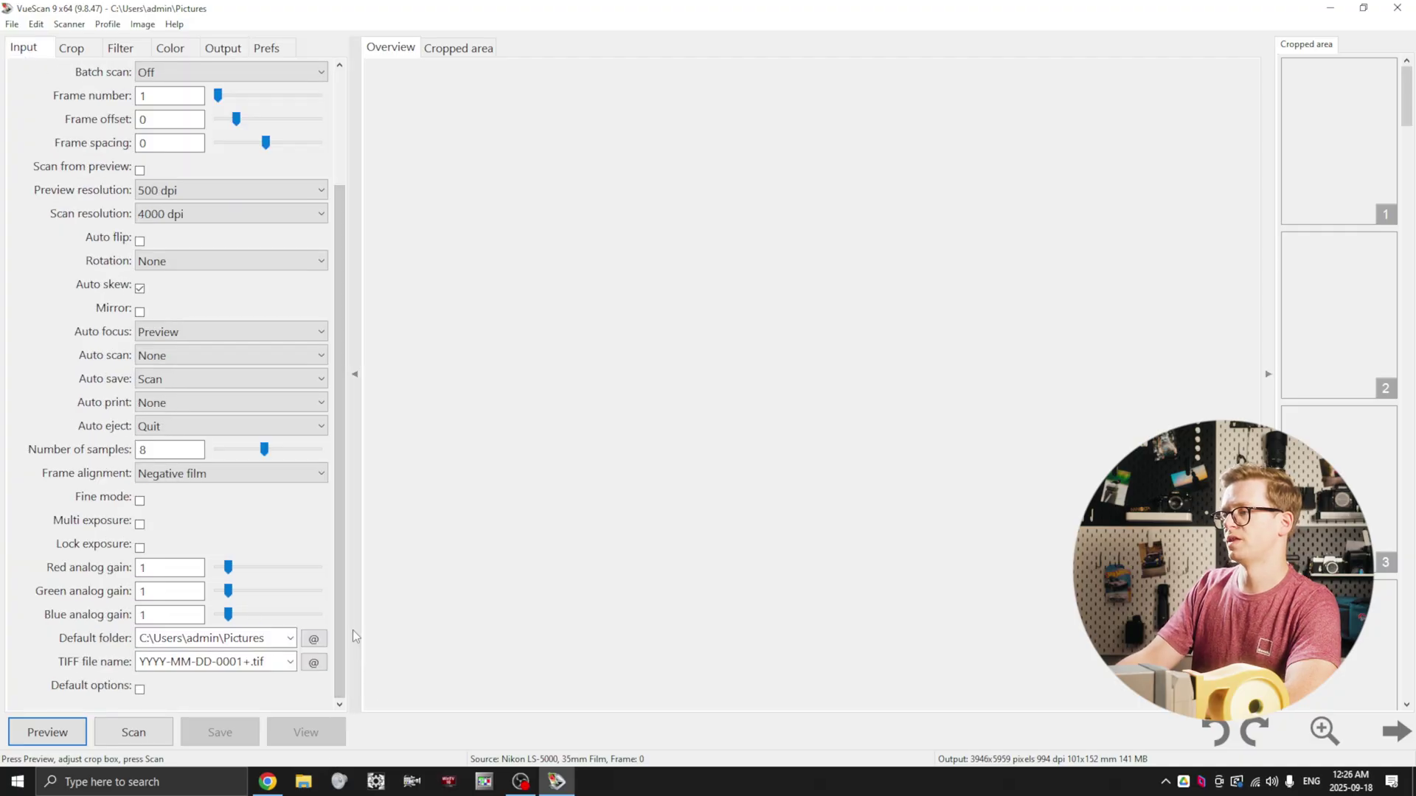
{"action": "scroll", "coordinate": [287, 686], "scroll_direction": "up", "scroll_amount": 6}
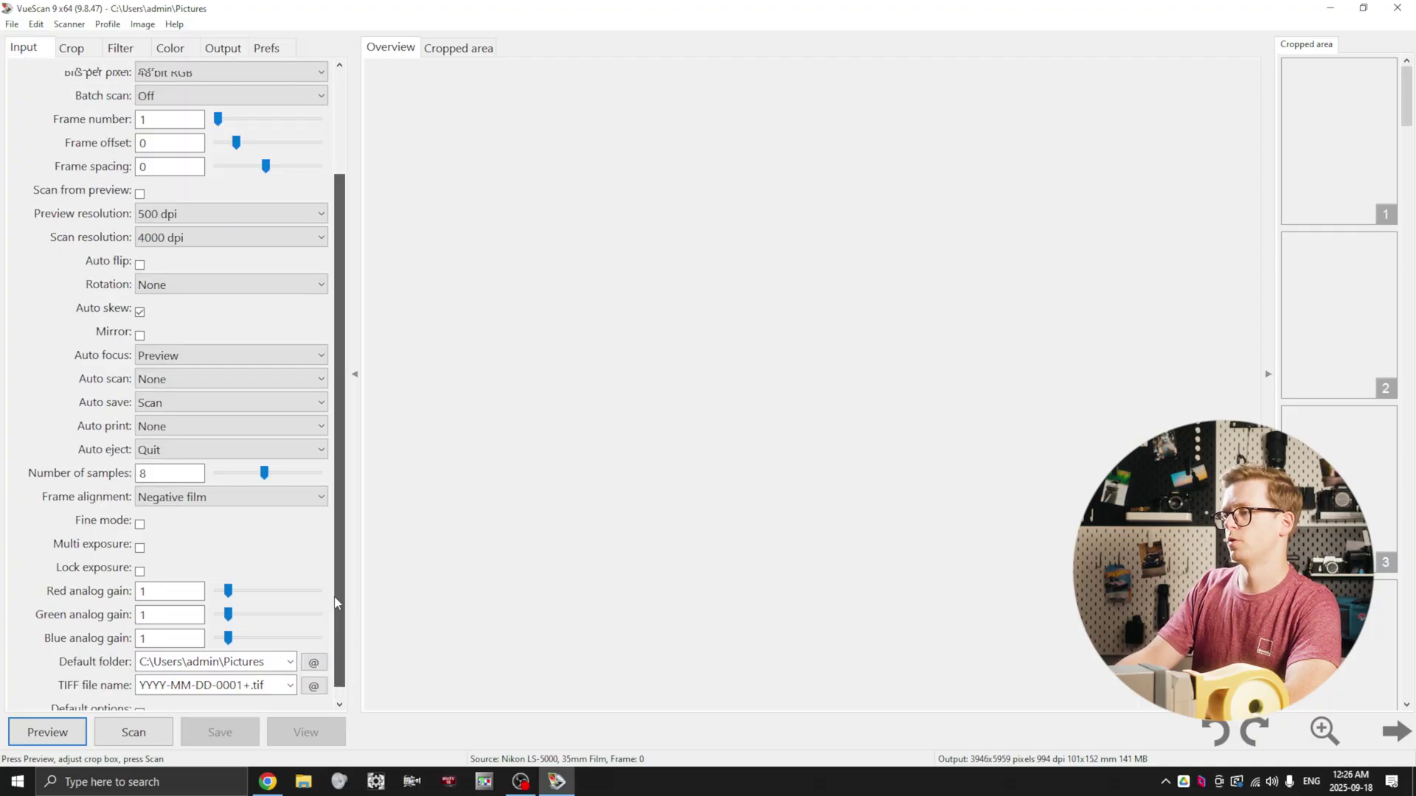
Save the current settings as an options file named 'Custom Scan Settings'.
{"action": "left_click", "coordinate": [11, 23]}
{"action": "left_click", "coordinate": [97, 260]}
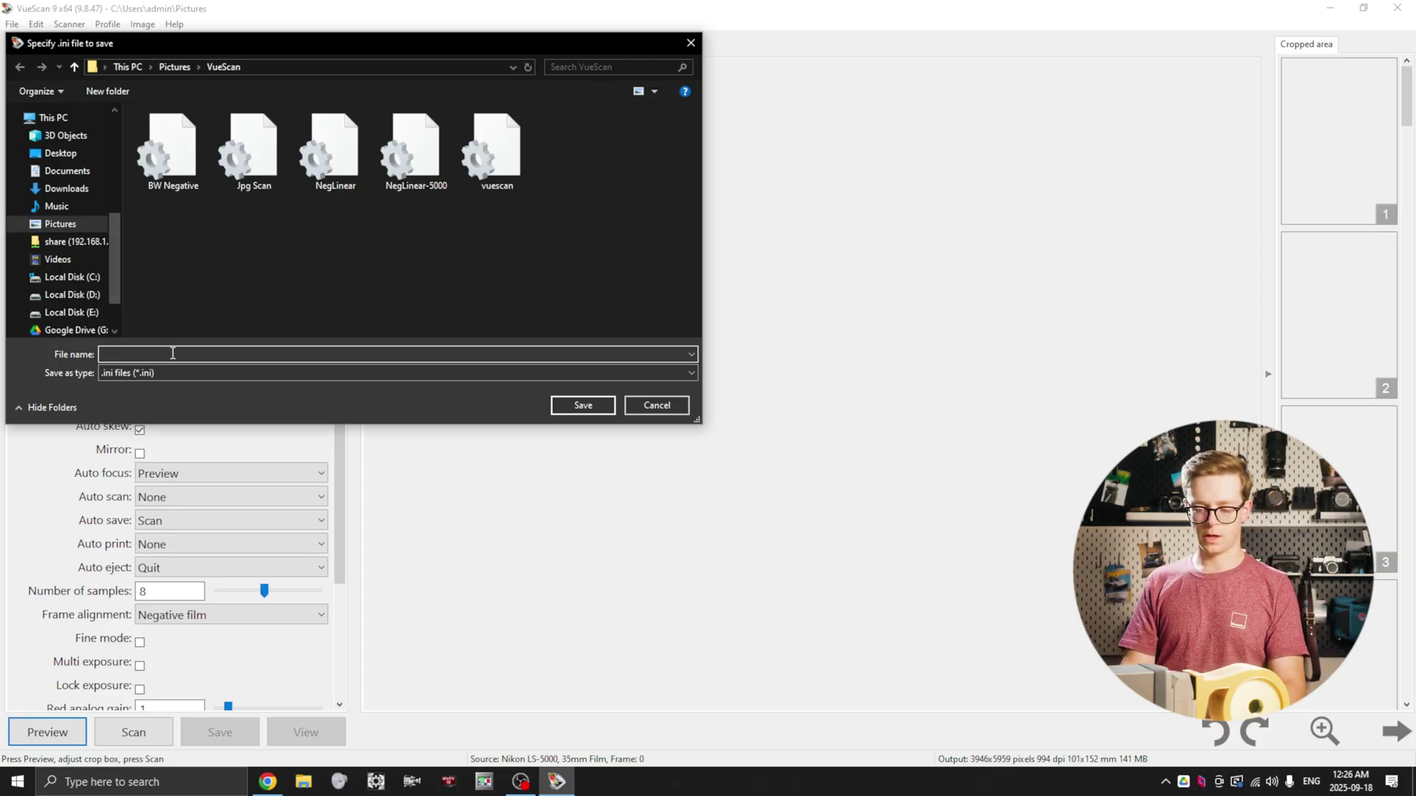
{"action": "type", "text": "Custom Scan Settings"}
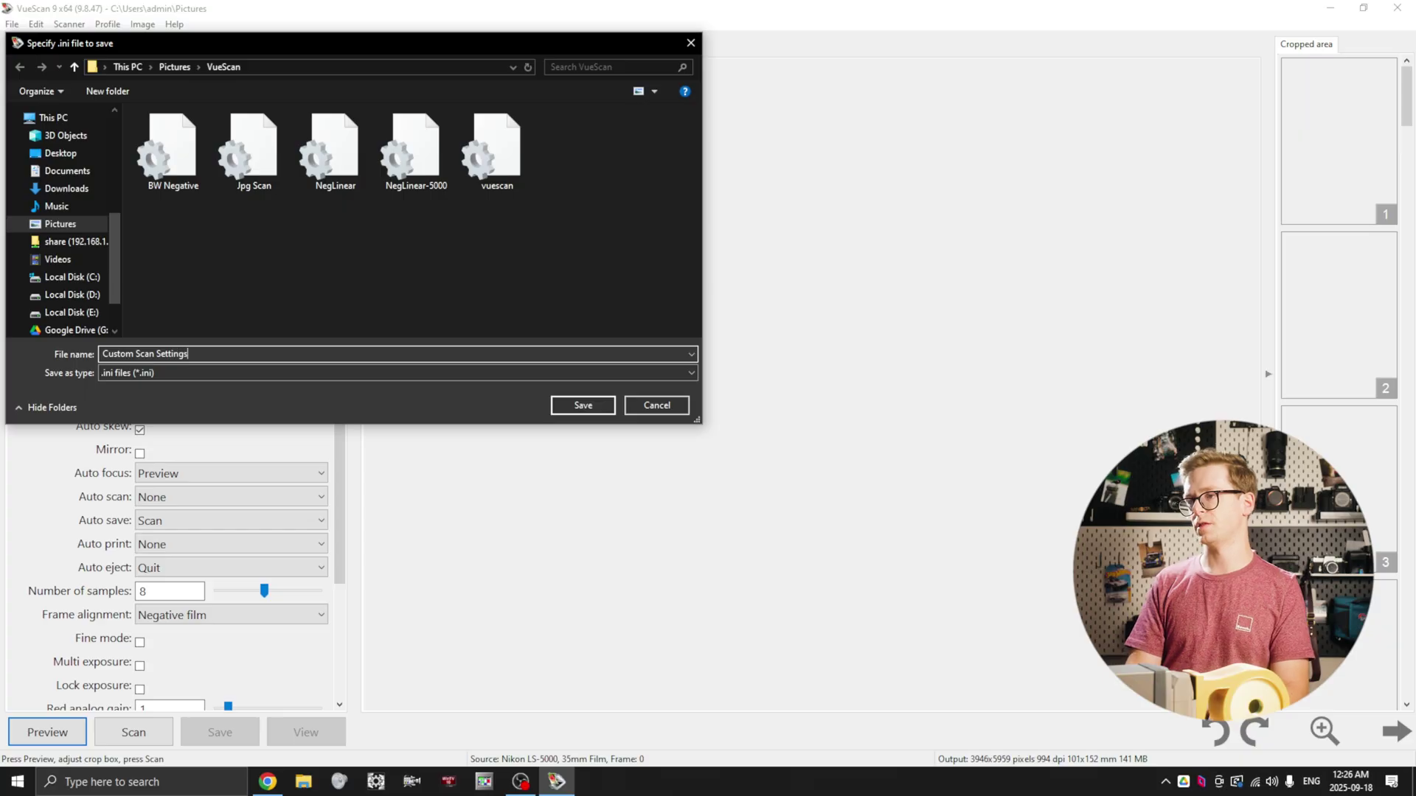
{"action": "key", "text": "Return"}
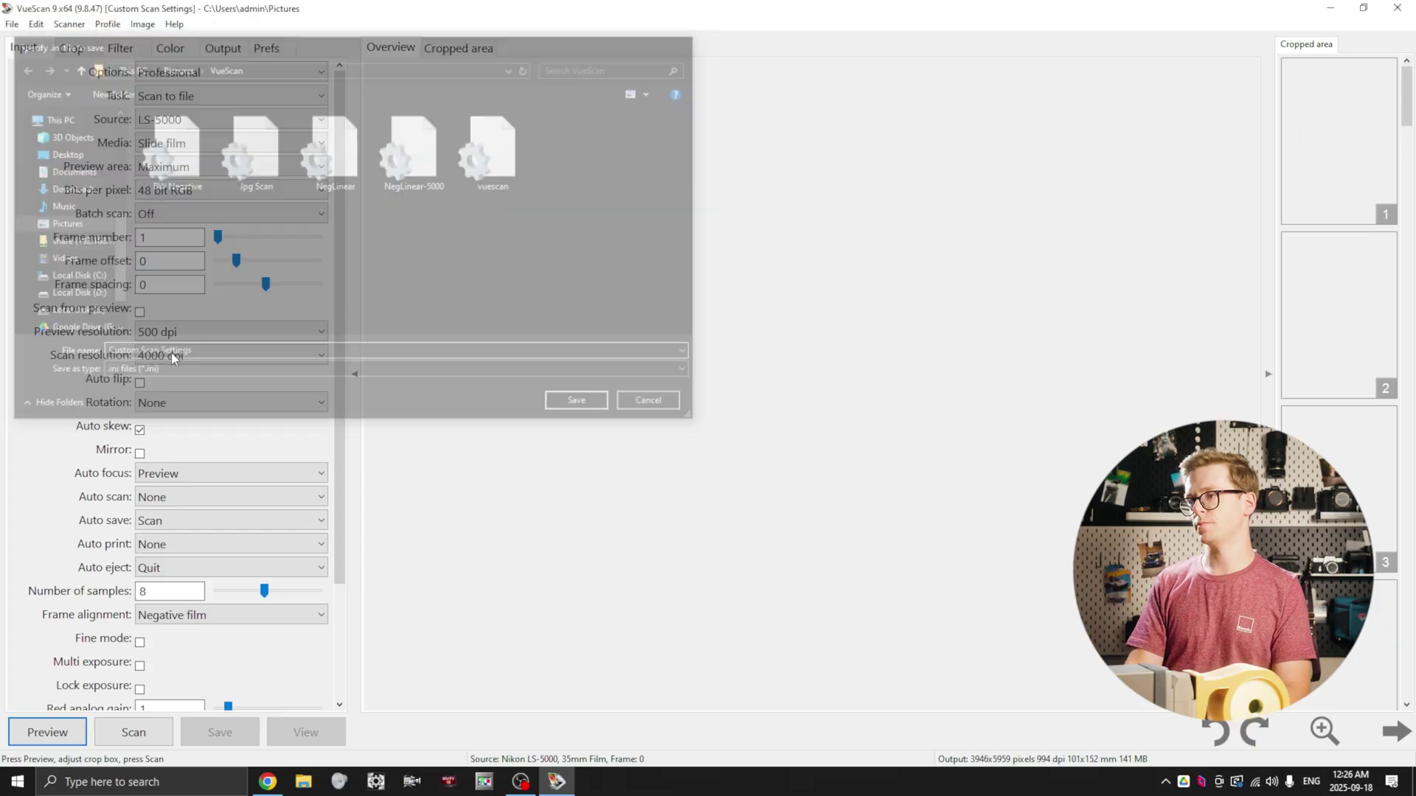
Reset VueScan to default options, then load the Custom Scan Settings file back.
{"action": "left_click", "coordinate": [12, 23]}
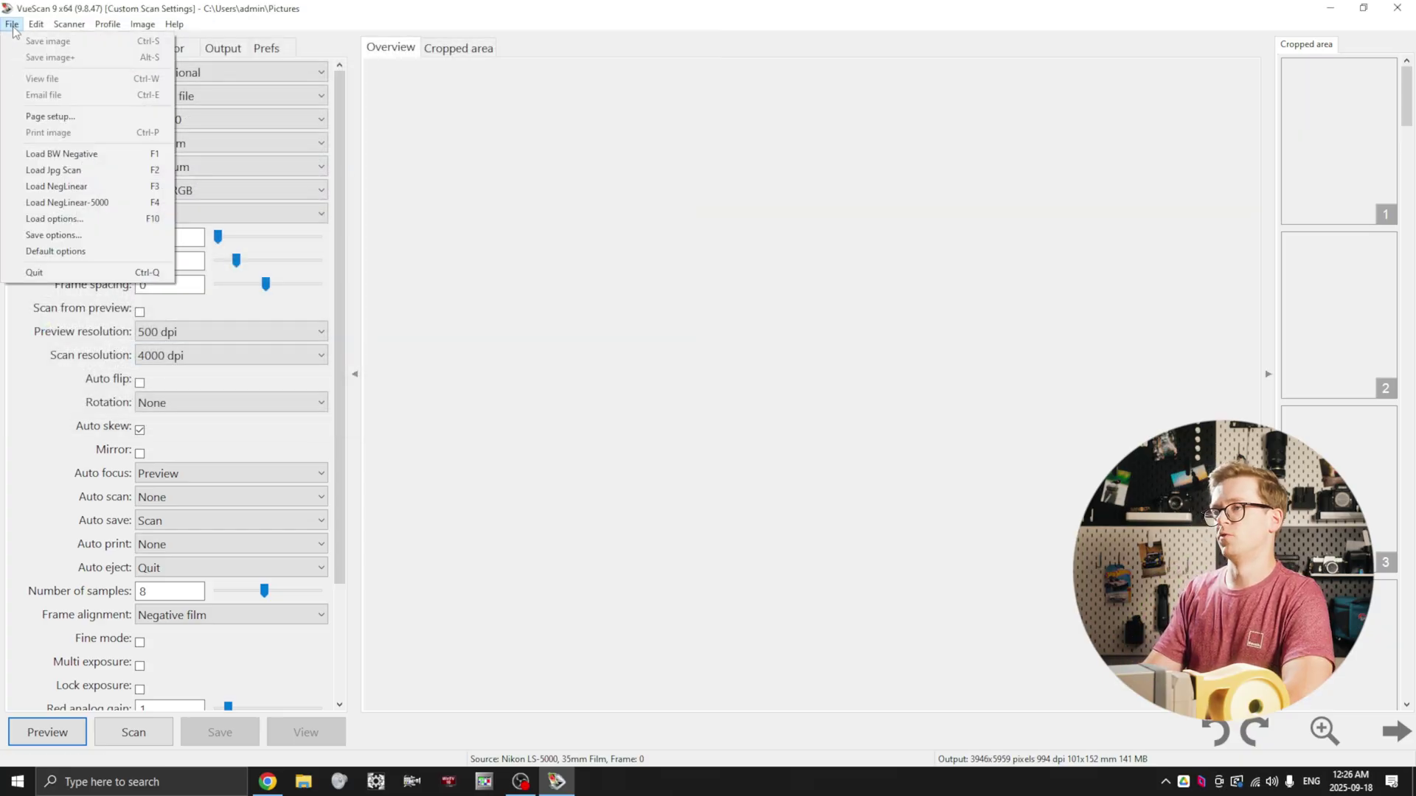
{"action": "left_click", "coordinate": [103, 252]}
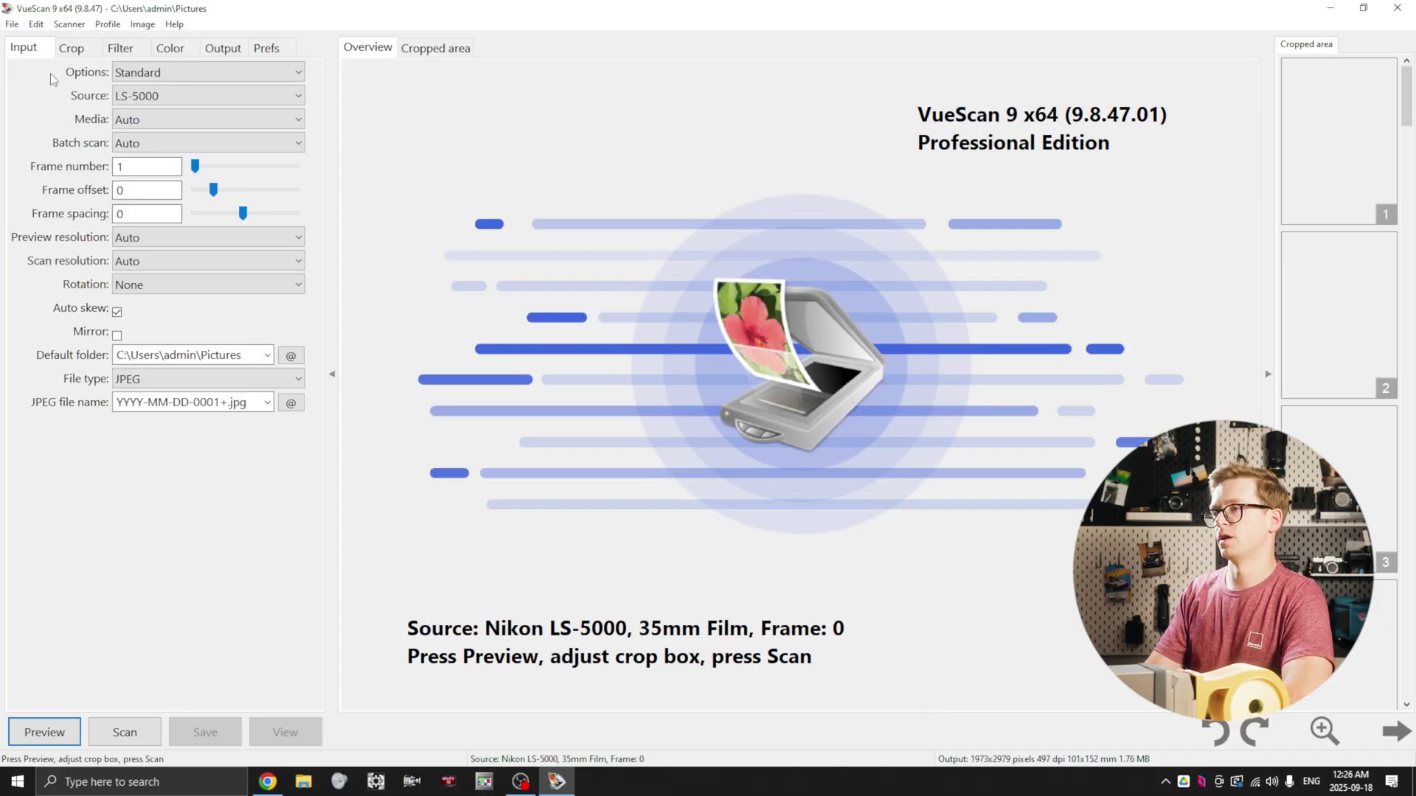
{"action": "left_click", "coordinate": [12, 24]}
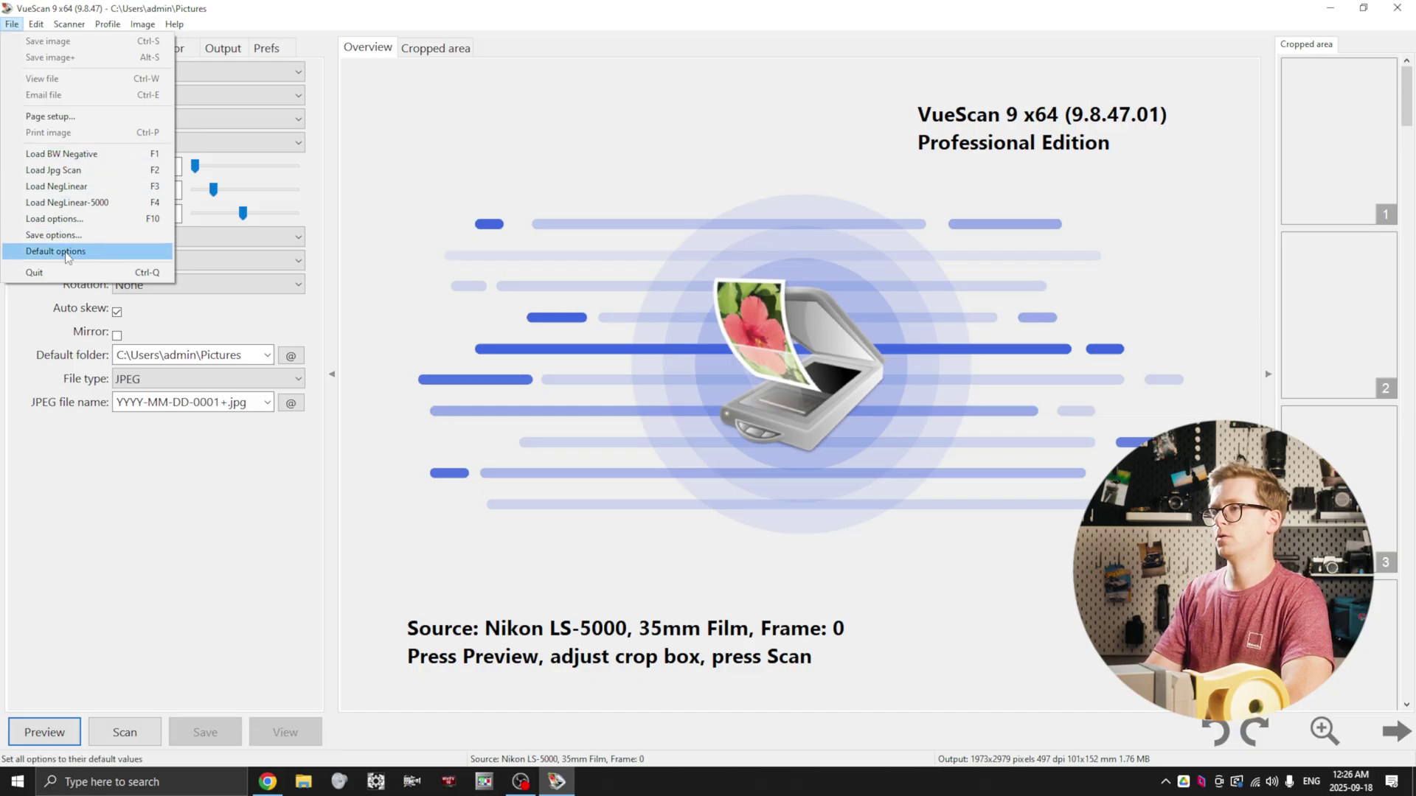
{"action": "left_click", "coordinate": [60, 219]}
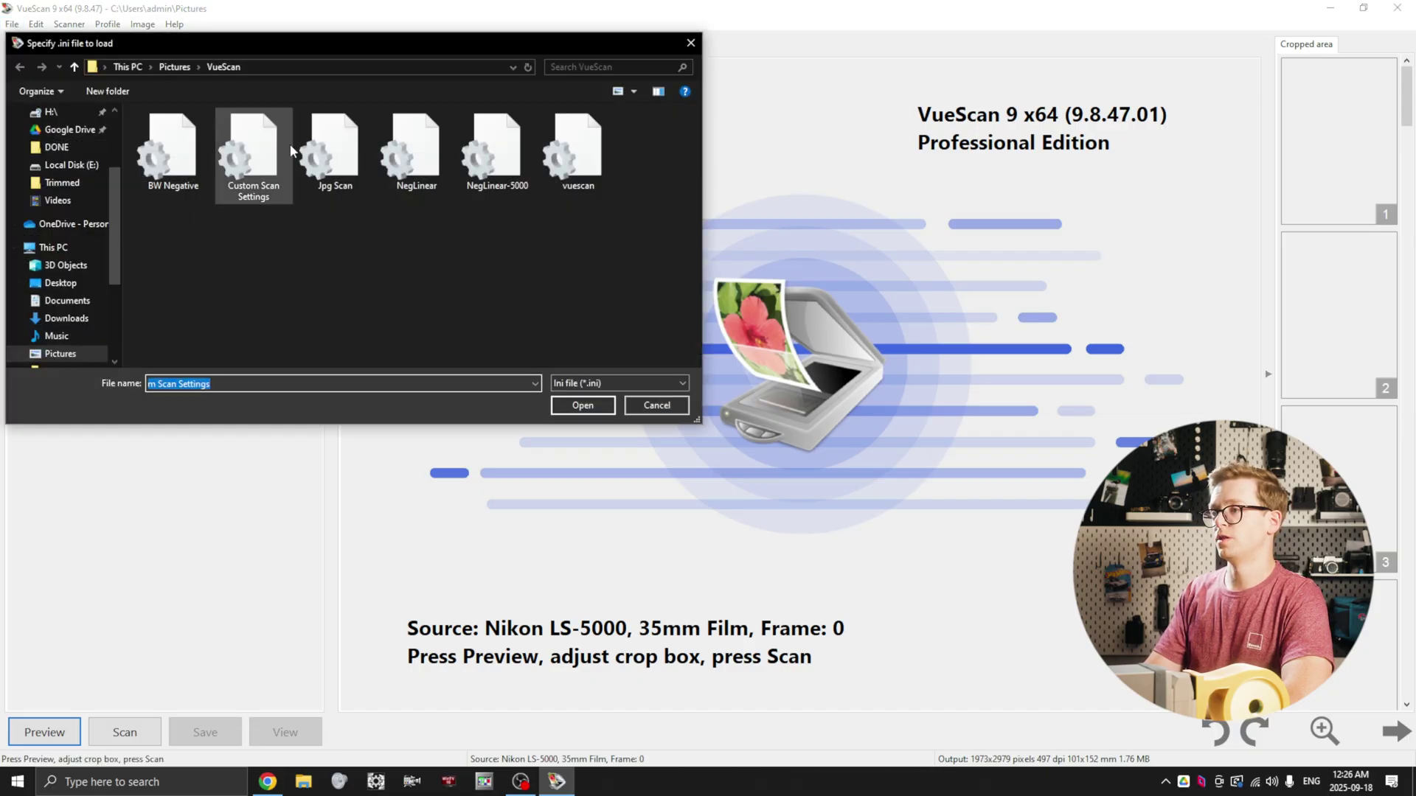
{"action": "double_click", "coordinate": [255, 164]}
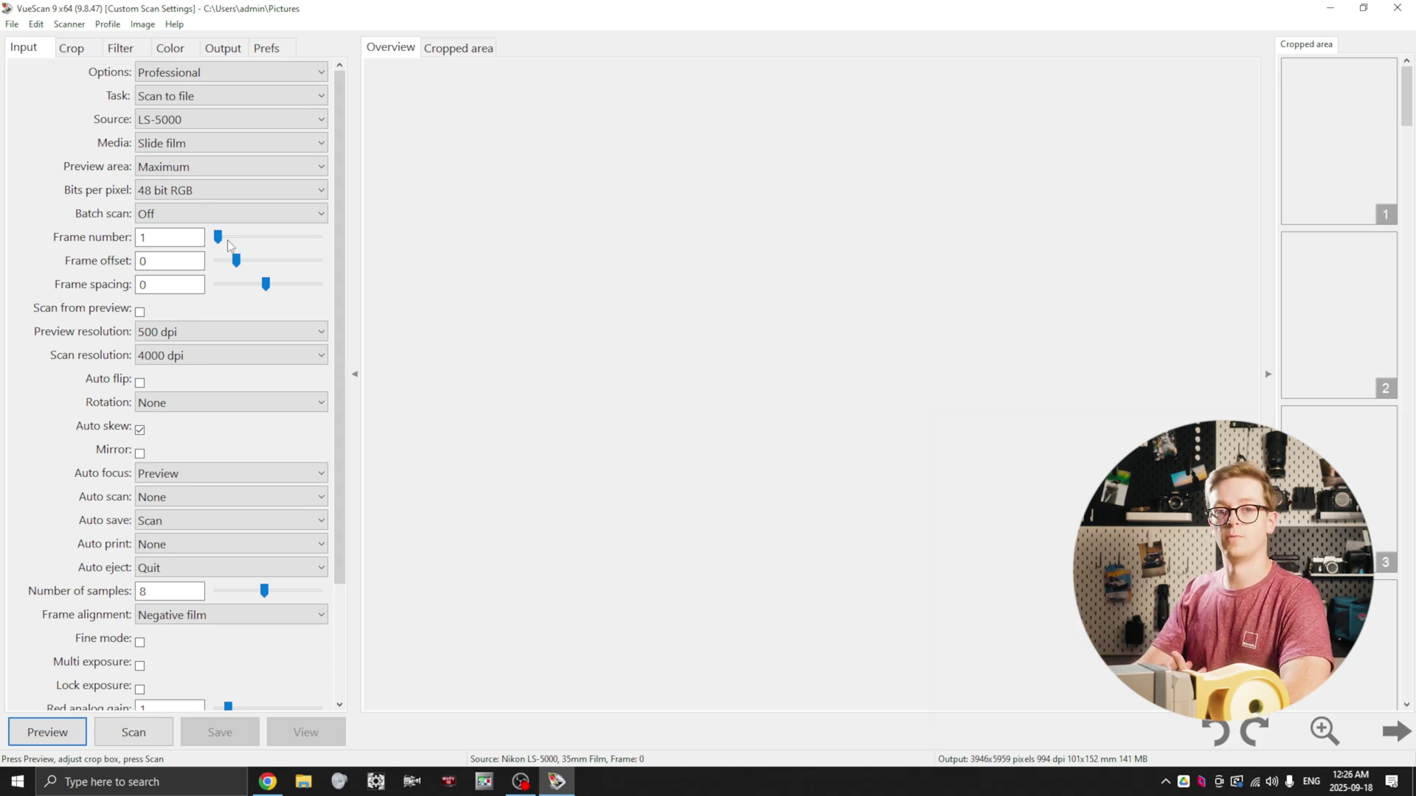
Preview film frame 1 and select the Frame offset value for editing.
{"action": "left_click", "coordinate": [42, 738]}
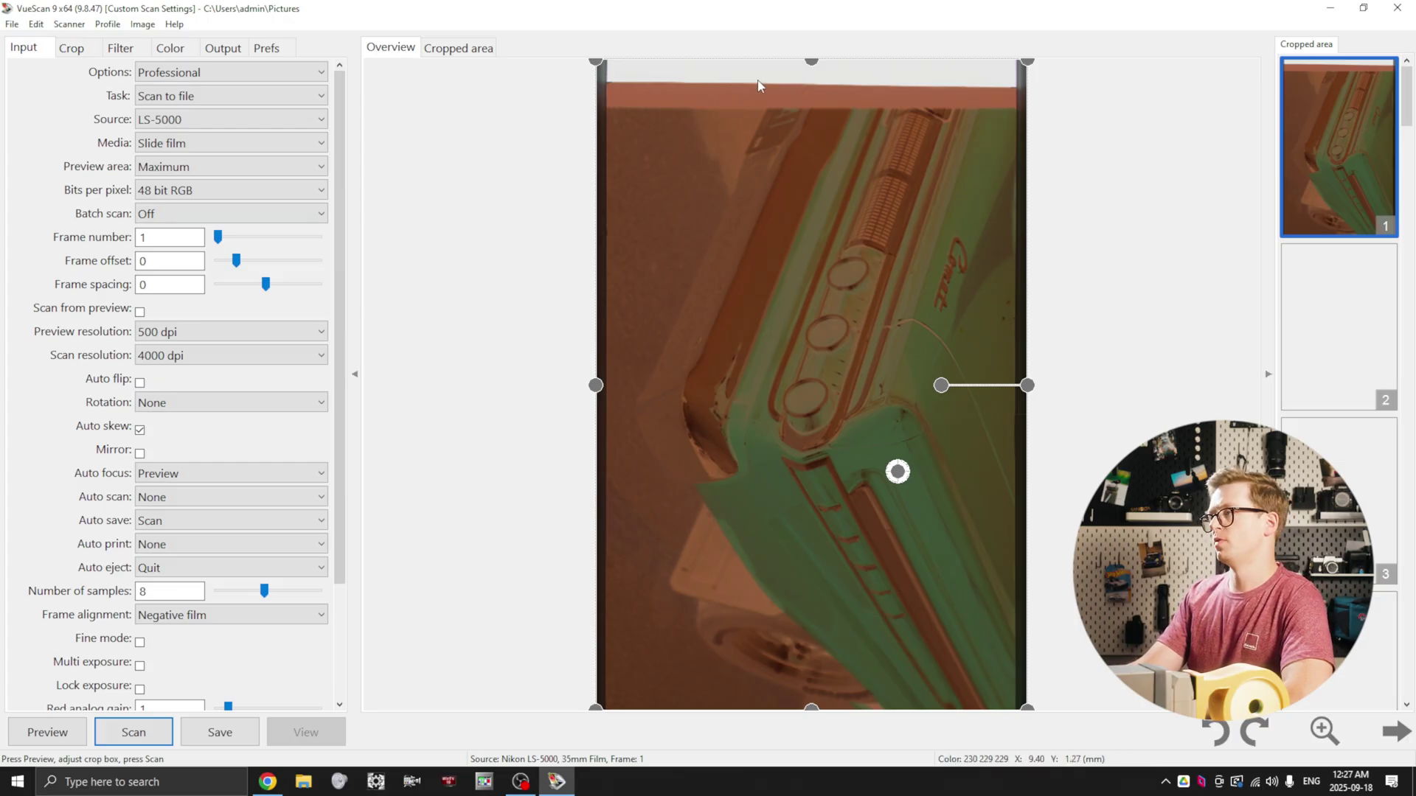
{"action": "double_click", "coordinate": [142, 260]}
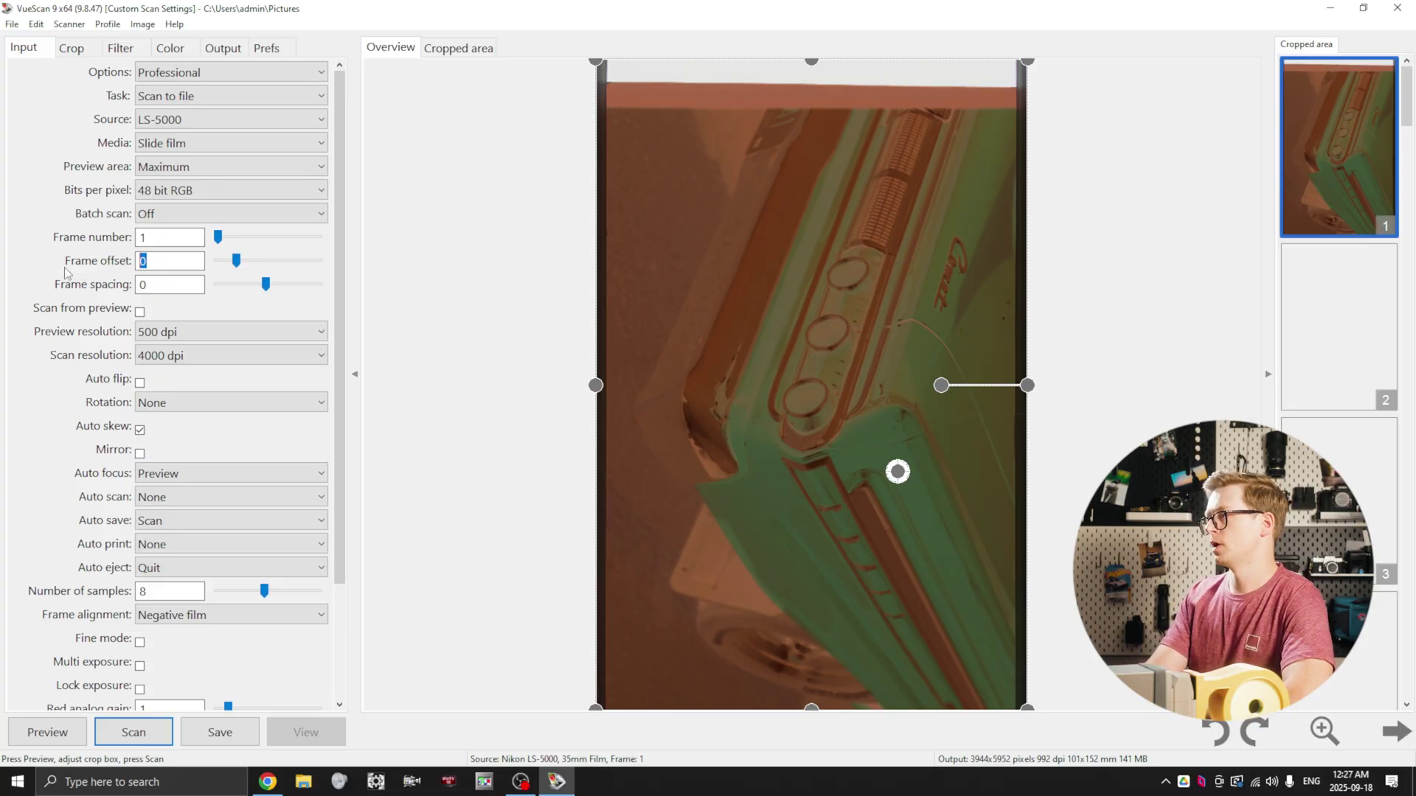
Re-preview the car frame at frame offsets 4, 3 and 2.
{"action": "type", "text": "4"}
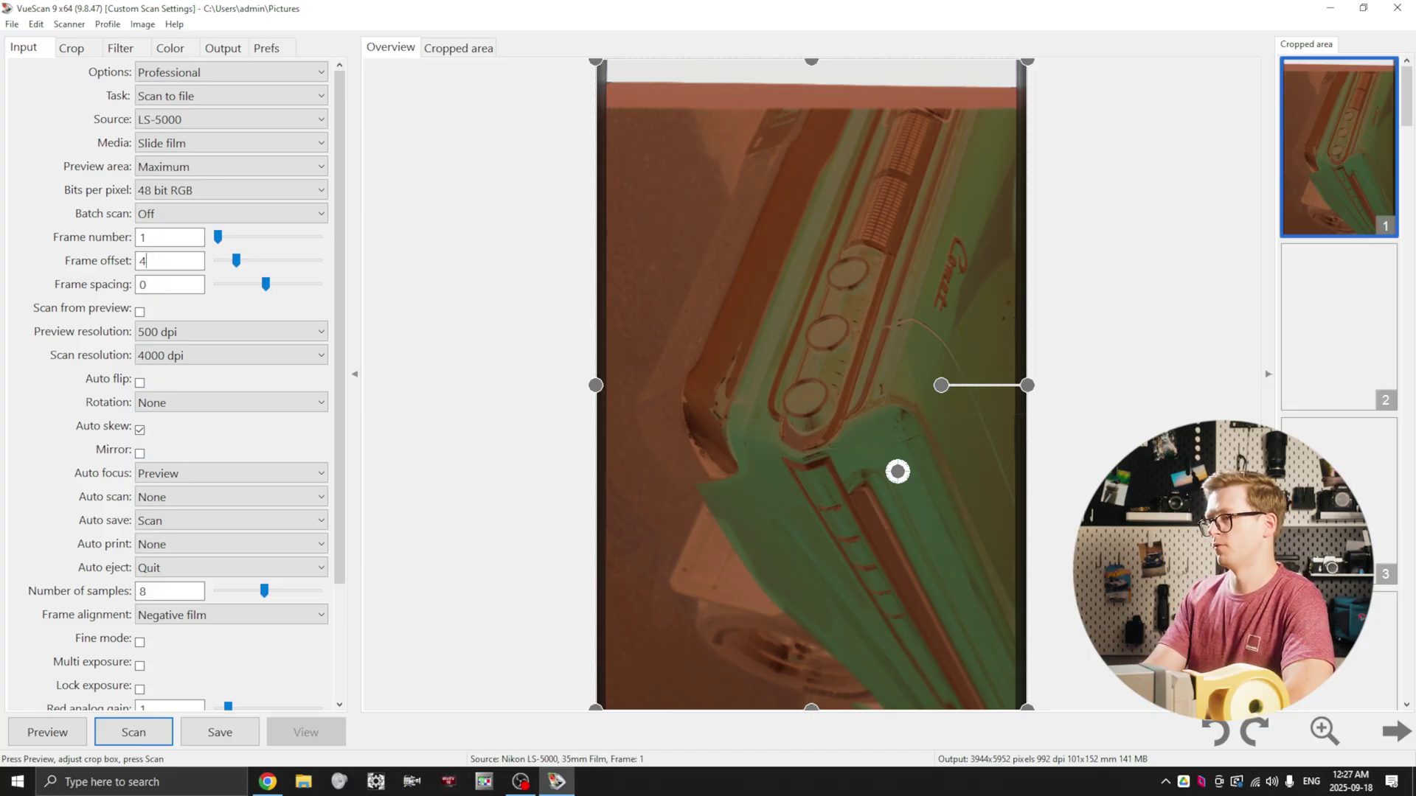
{"action": "left_click", "coordinate": [62, 737]}
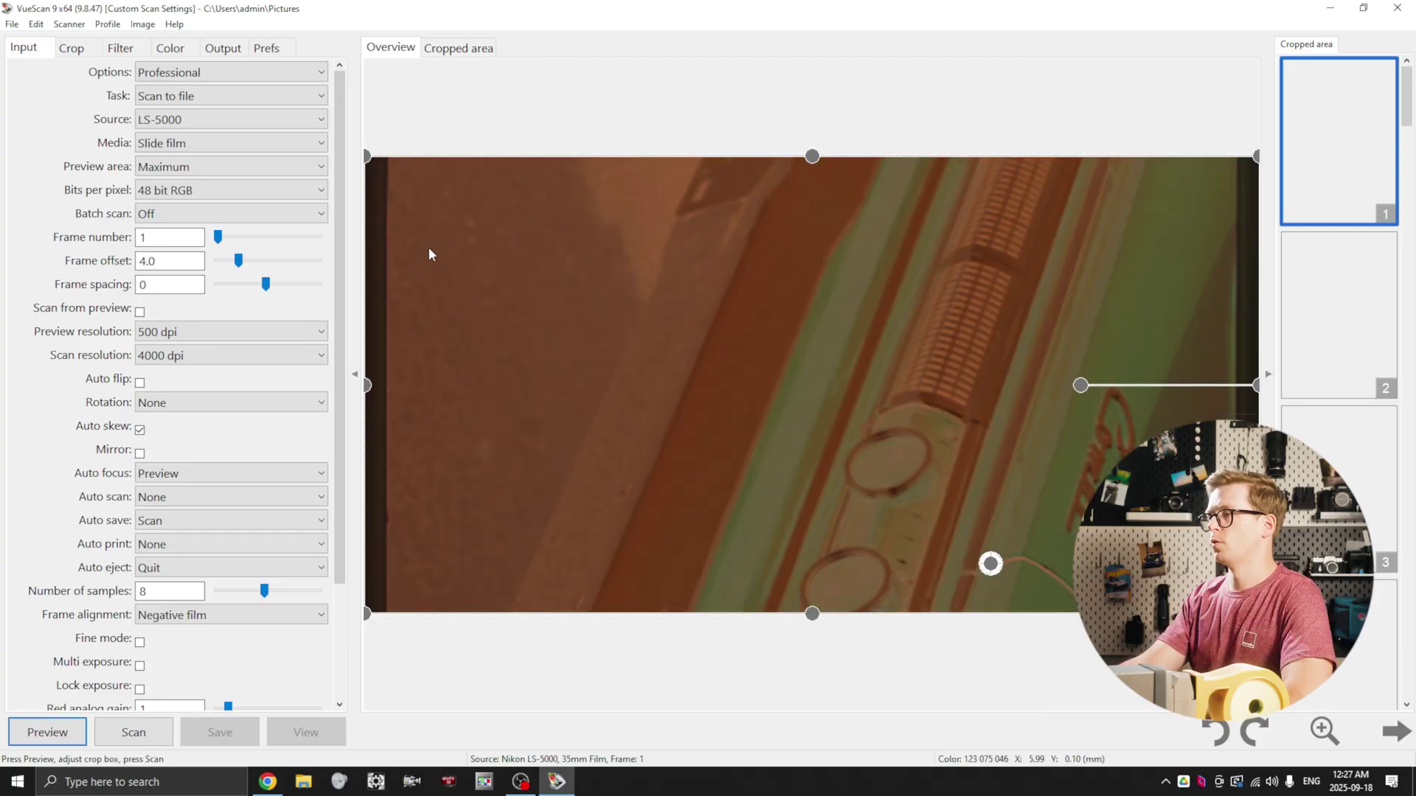
{"action": "type", "text": "3"}
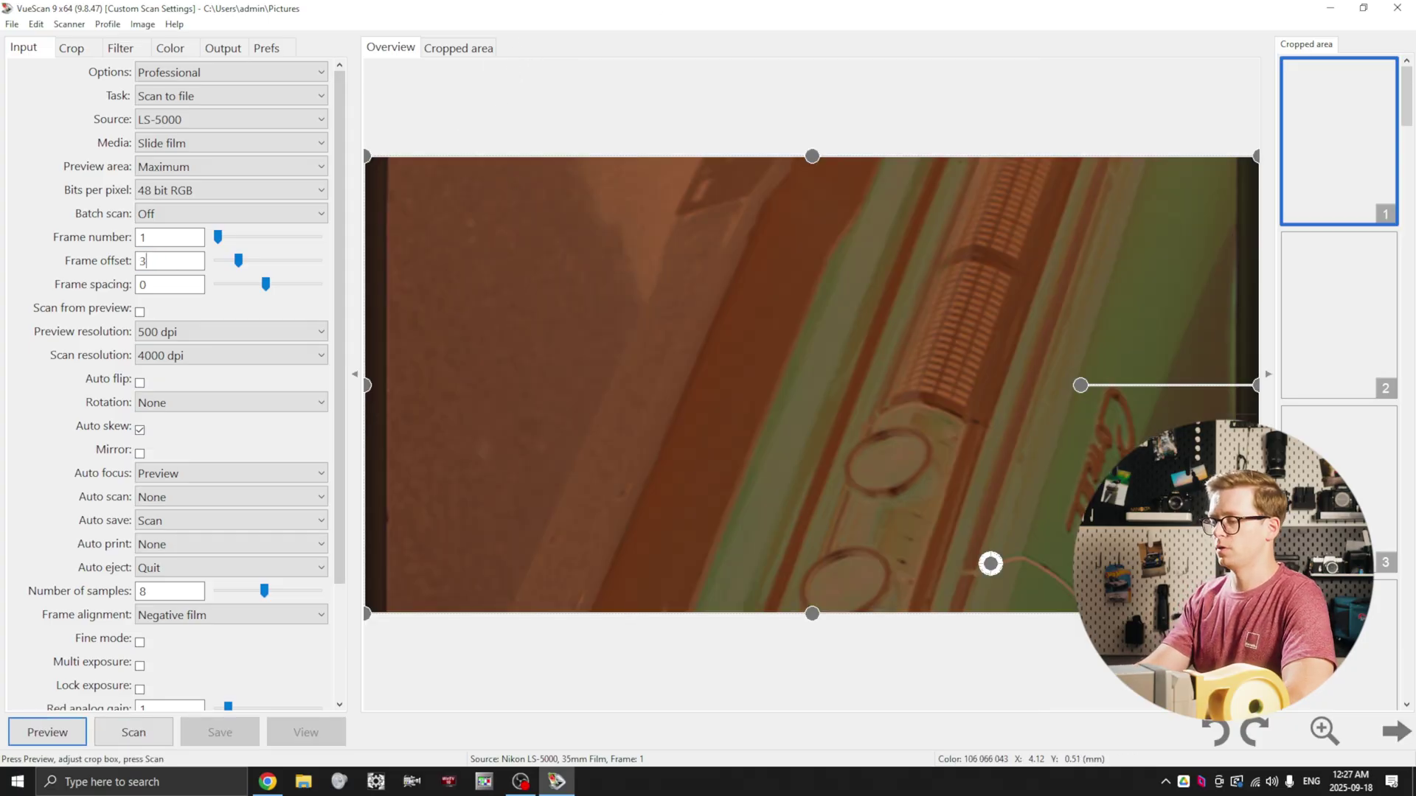
{"action": "key", "text": "Return"}
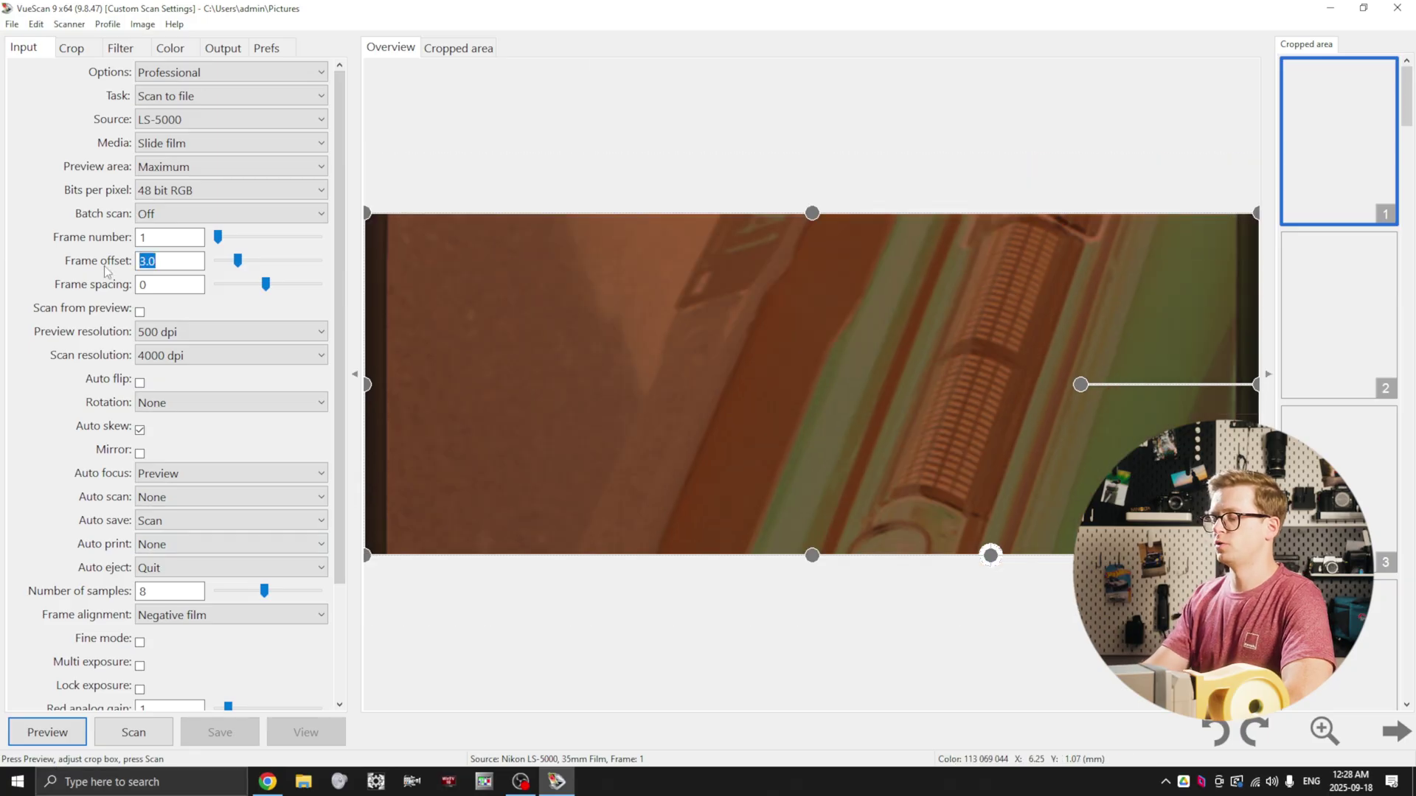
{"action": "type", "text": "2"}
{"action": "key", "text": "Return"}
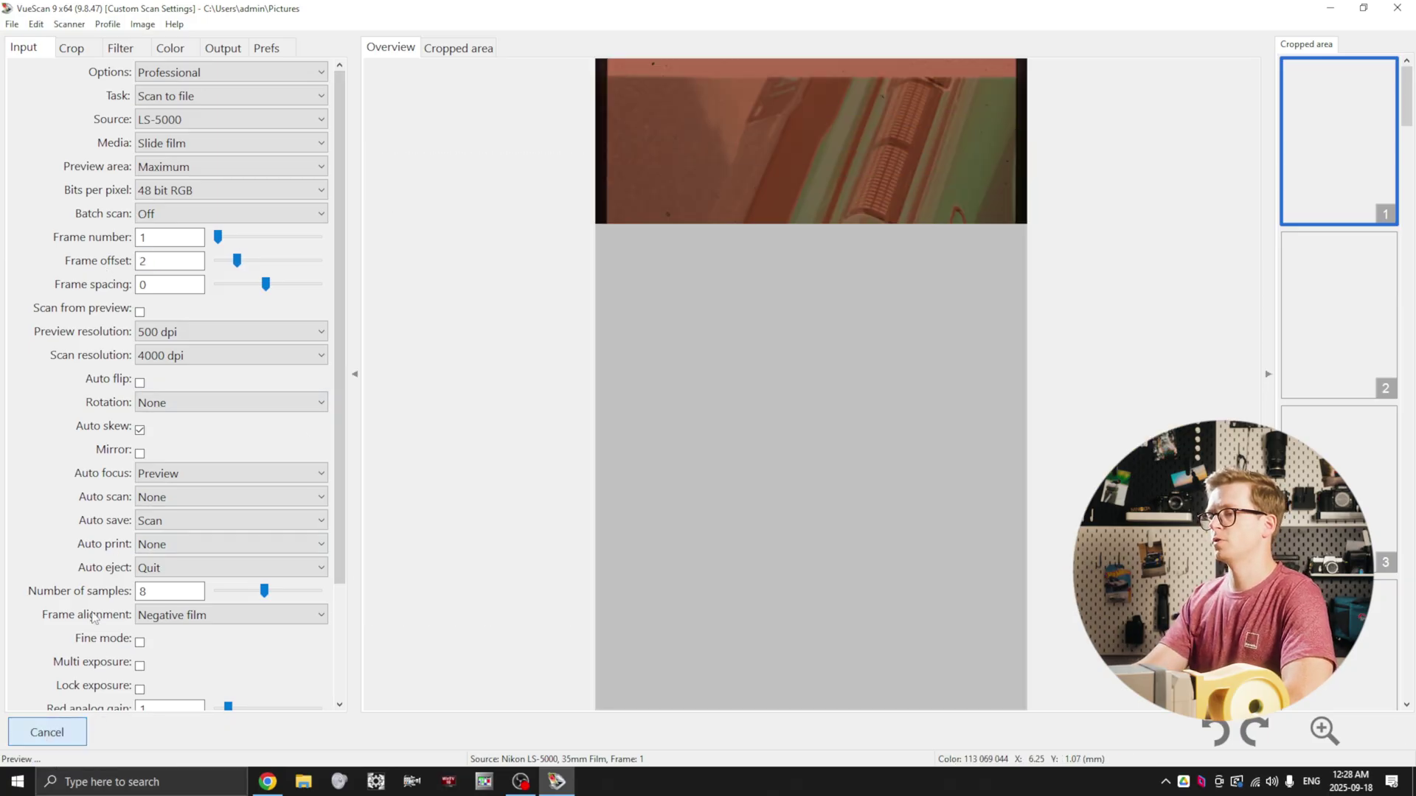
Refine the frame offset to 2.5 and then 2.3, re-previewing each time.
{"action": "left_click", "coordinate": [113, 258]}
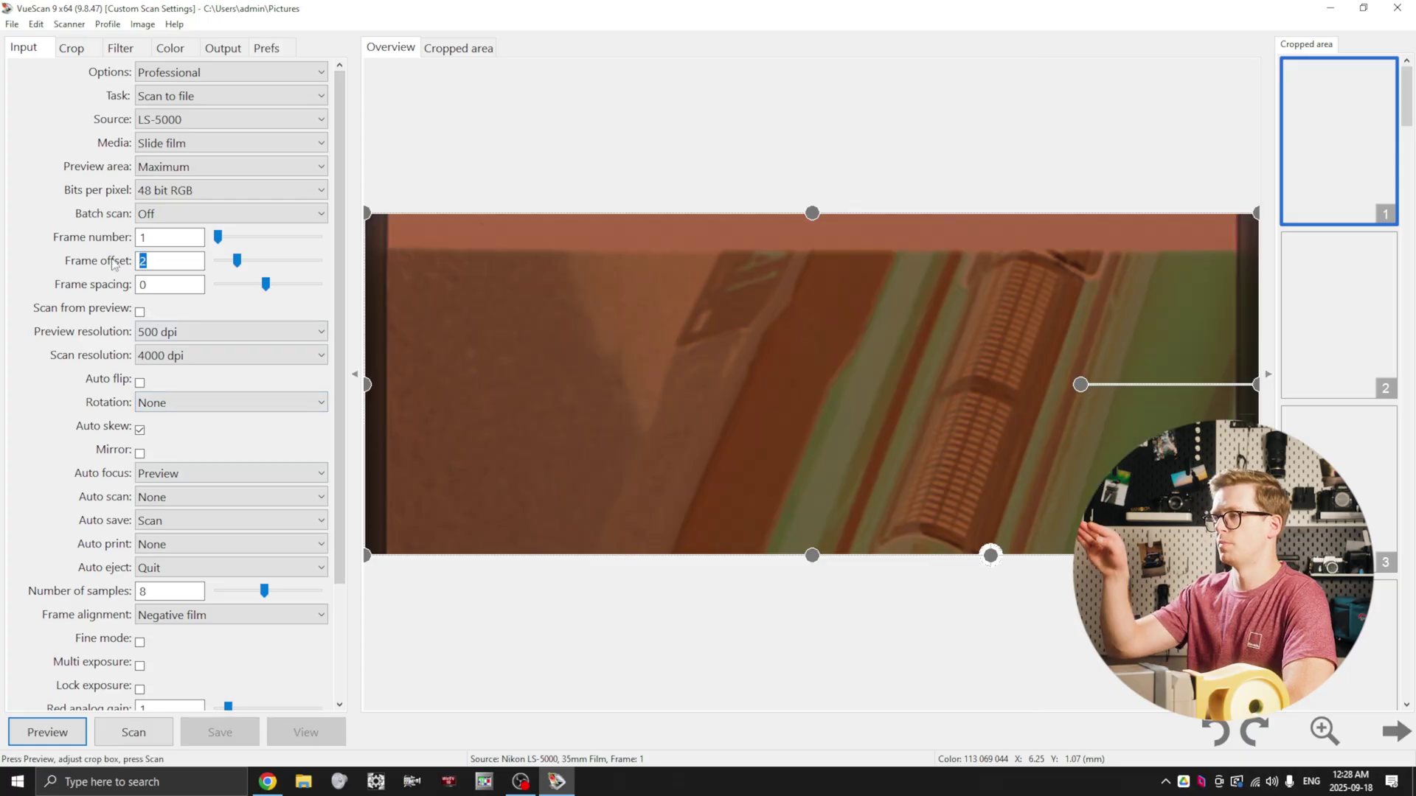
{"action": "type", "text": "2.5"}
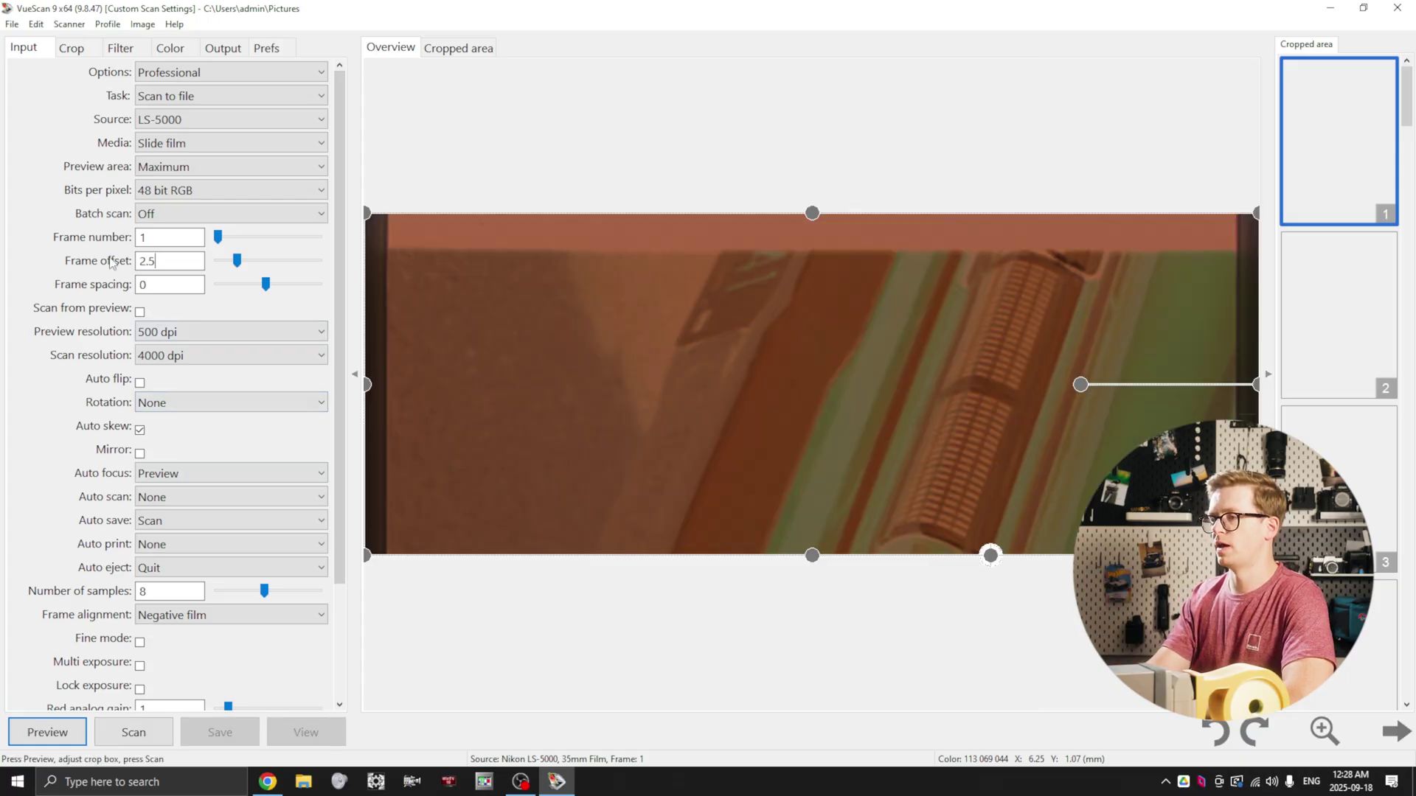
{"action": "left_click", "coordinate": [62, 732]}
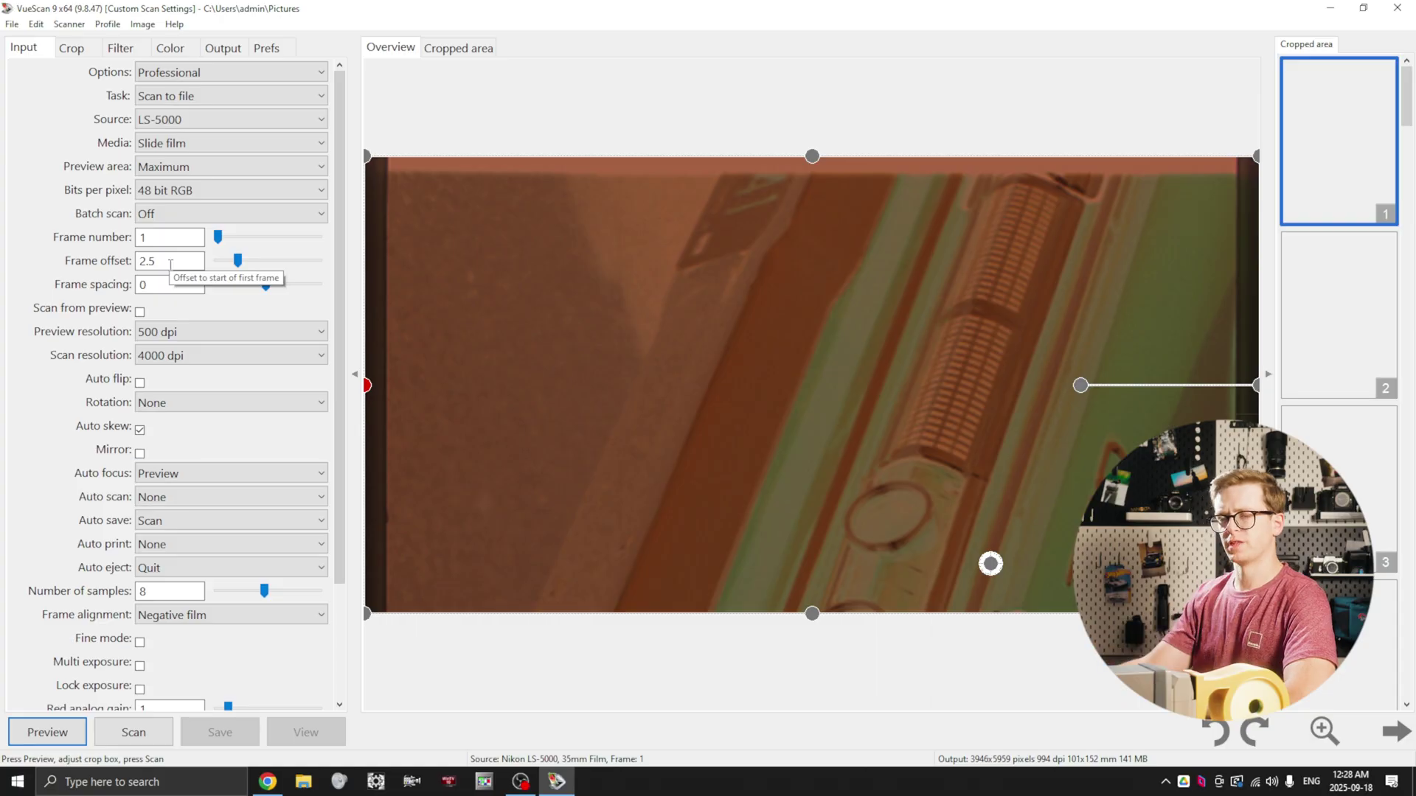
{"action": "left_click", "coordinate": [170, 264]}
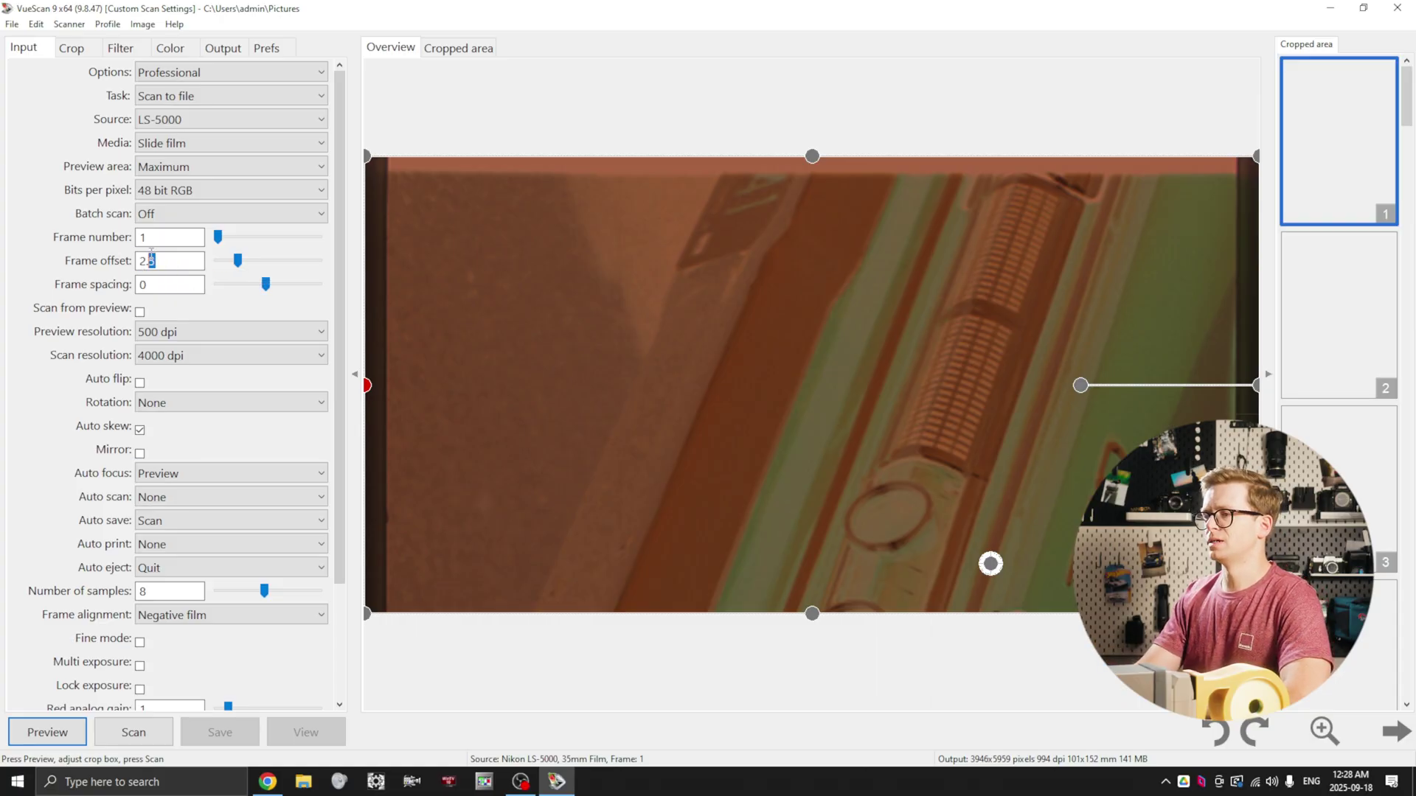
{"action": "key", "text": "shift+Left"}
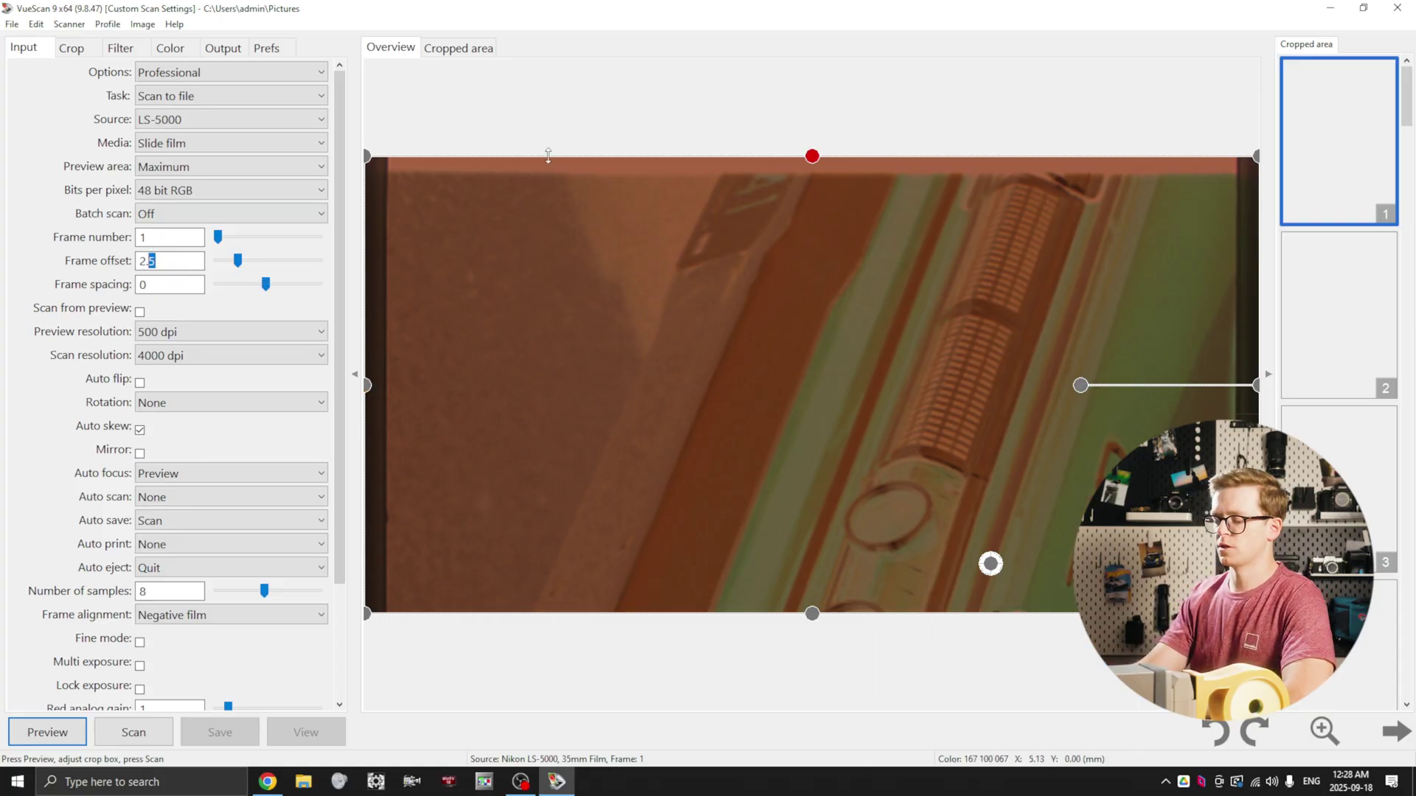
{"action": "type", "text": "3"}
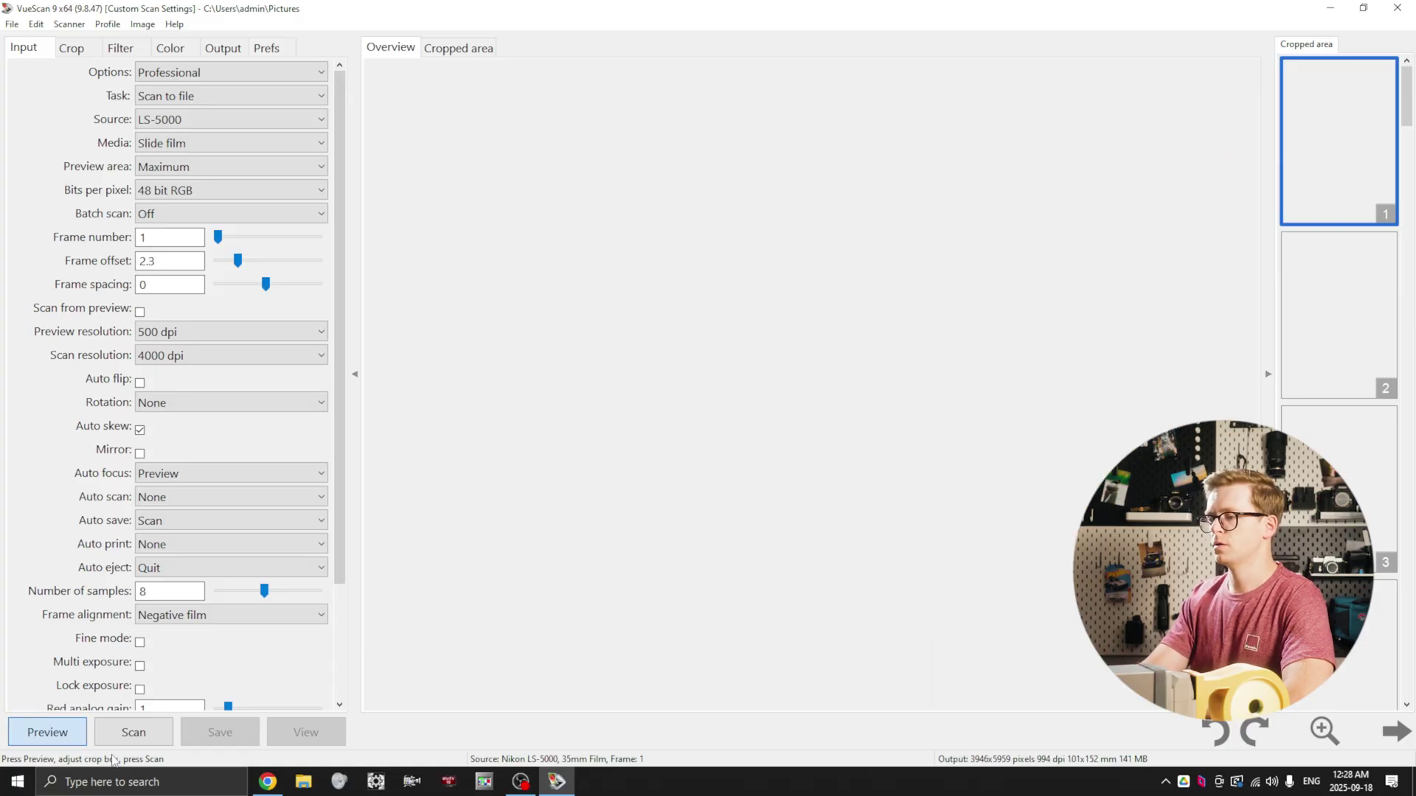
{"action": "left_click", "coordinate": [78, 740]}
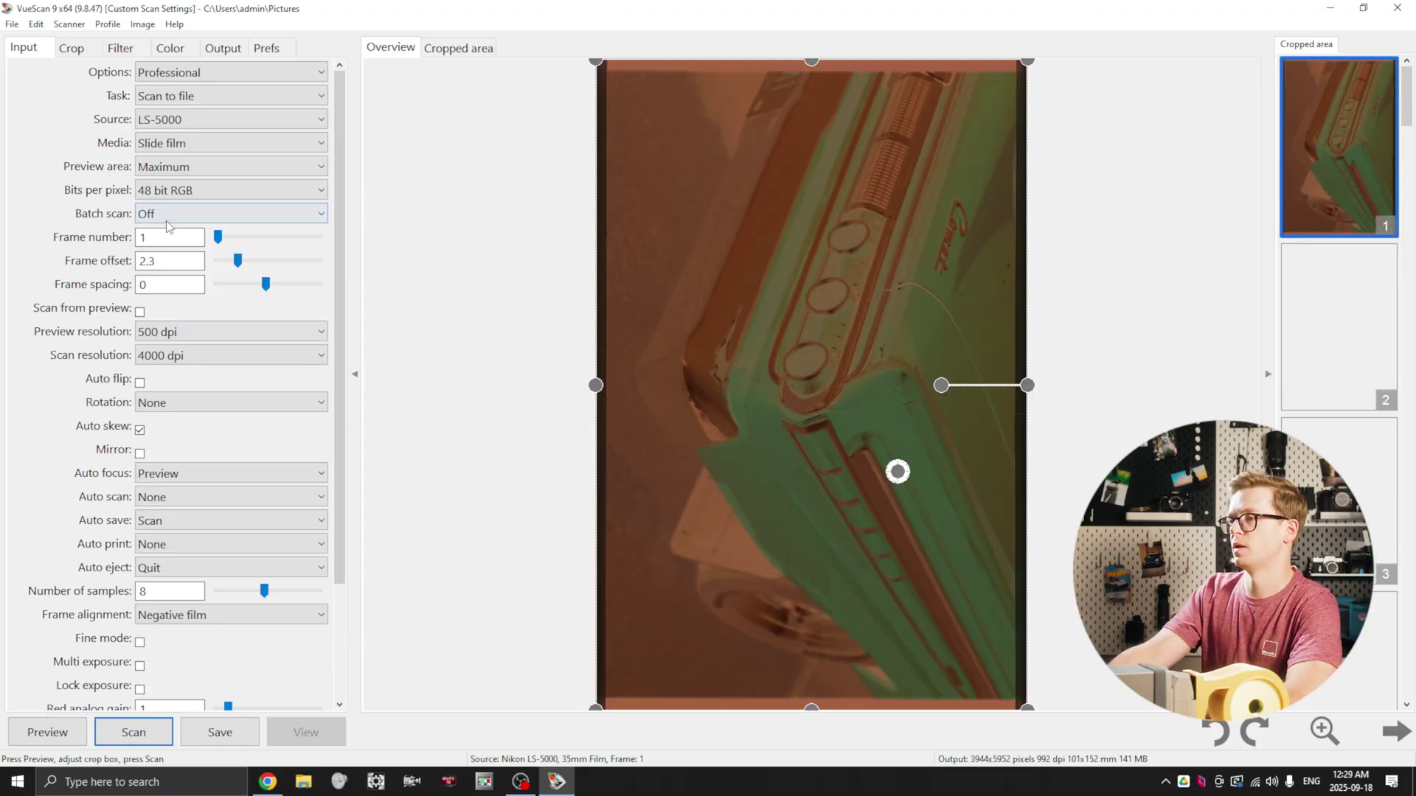
{"action": "left_click", "coordinate": [168, 221]}
Set Batch scan to List with frames 1-* and scan the roll to file.
{"action": "left_click", "coordinate": [155, 275]}
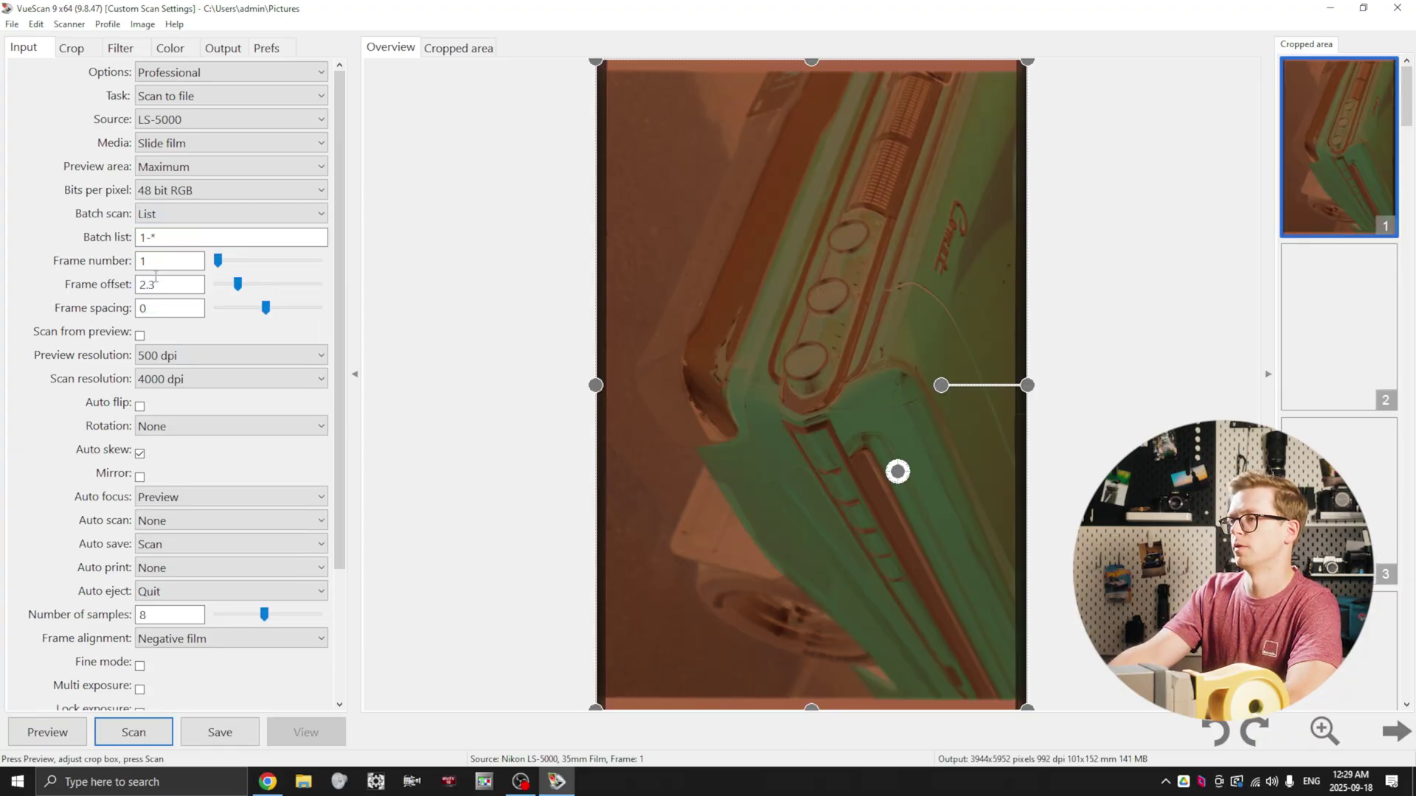
{"action": "double_click", "coordinate": [154, 237]}
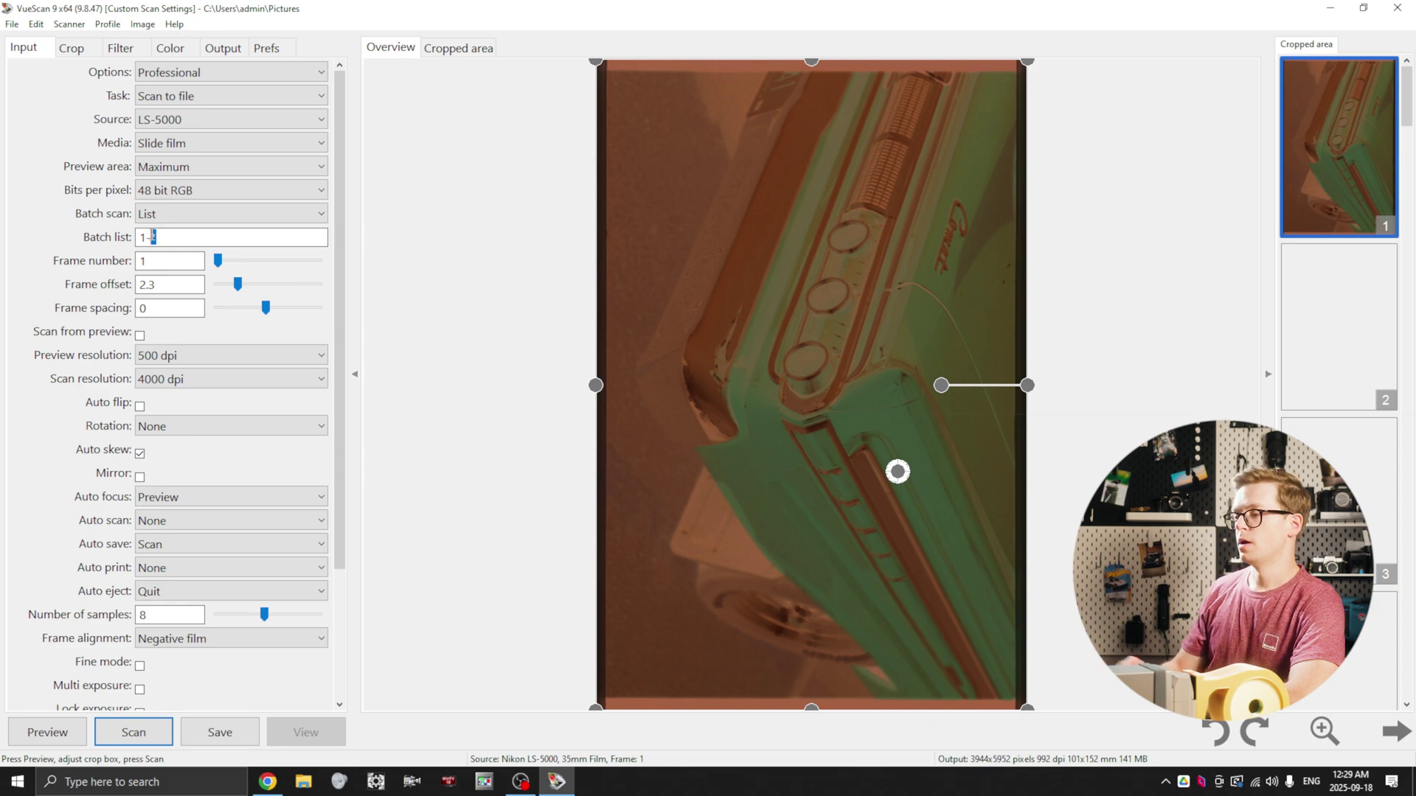
{"action": "left_click", "coordinate": [127, 734]}
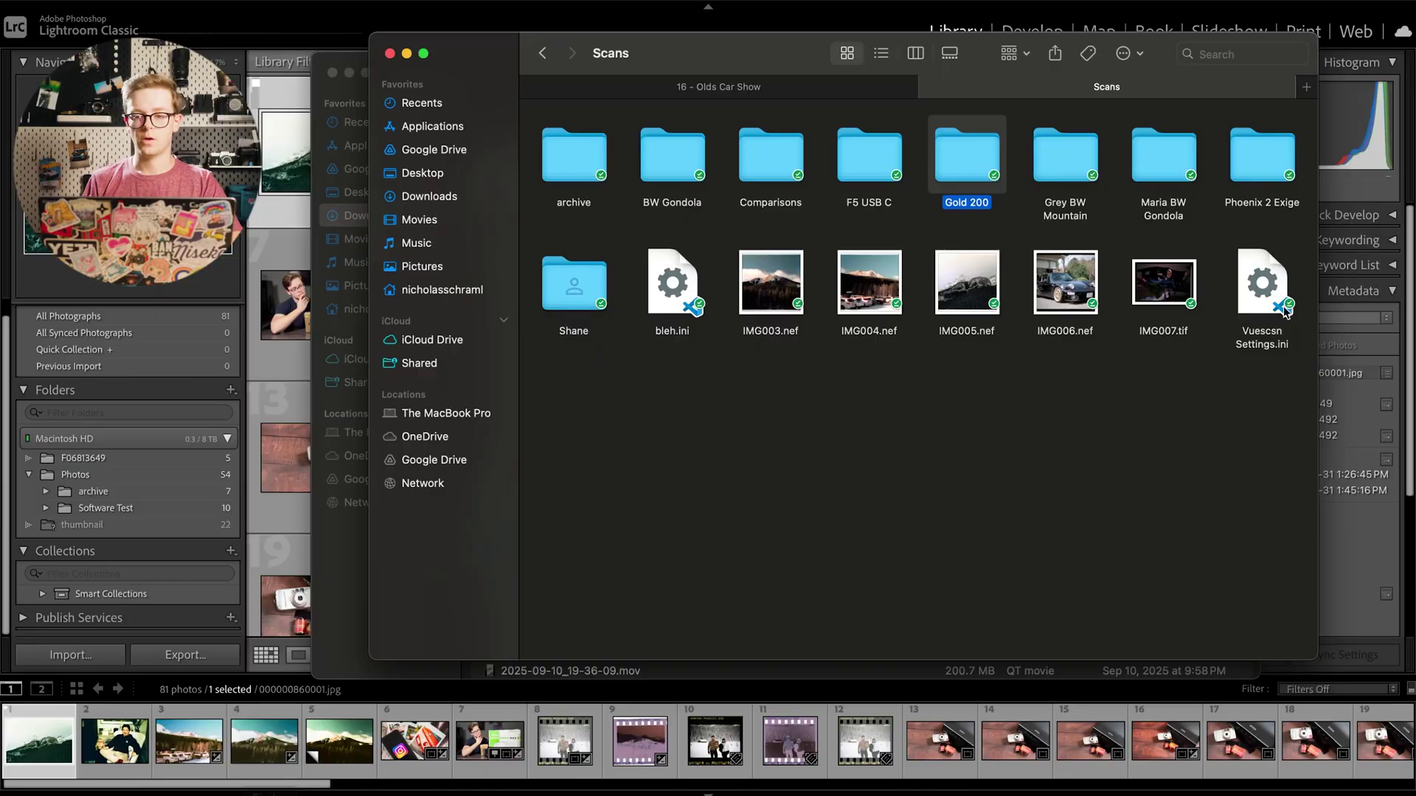
Import the 36 Gold 200 scans in place with Add, then select all of them.
{"action": "left_click_drag", "start_coordinate": [983, 157], "coordinate": [266, 316]}
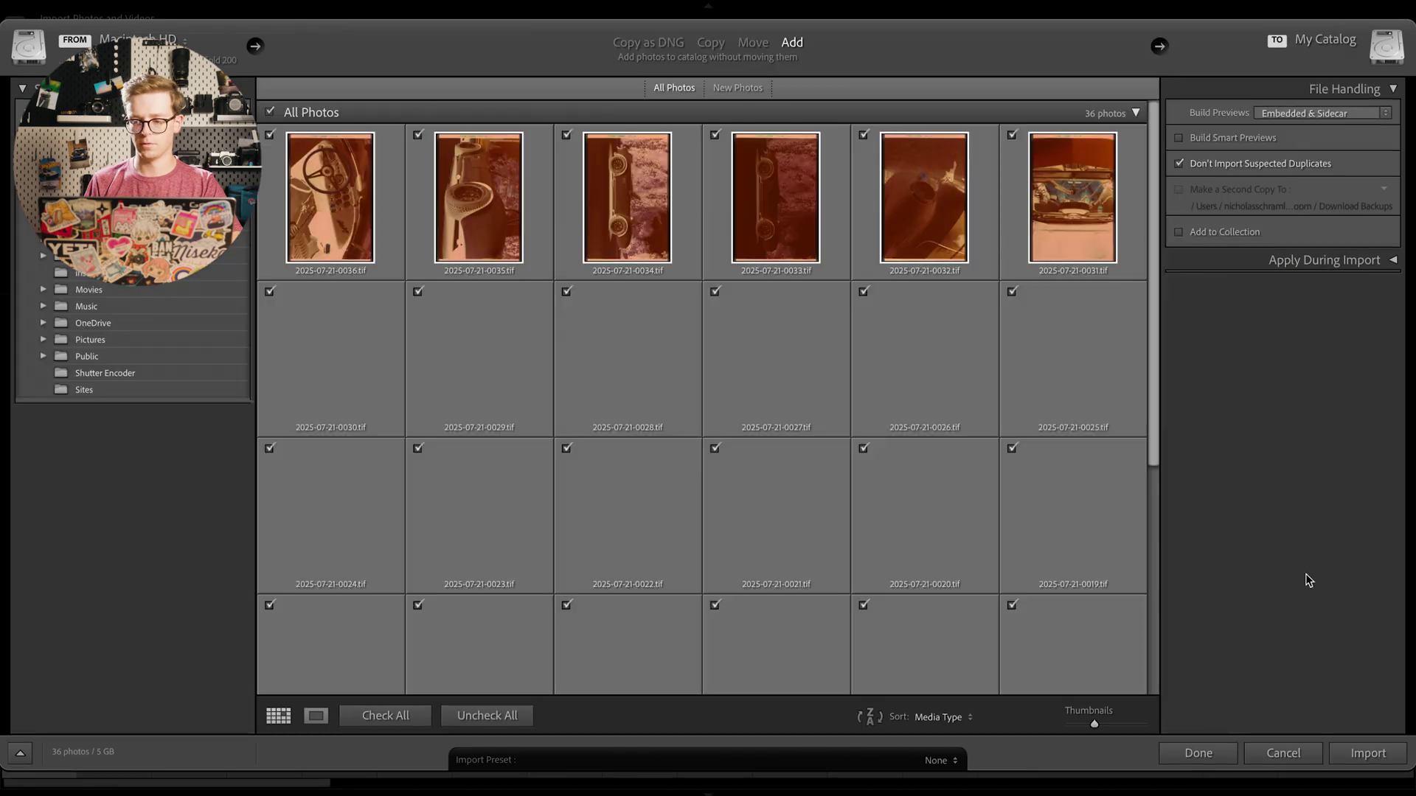
{"action": "left_click", "coordinate": [1368, 754]}
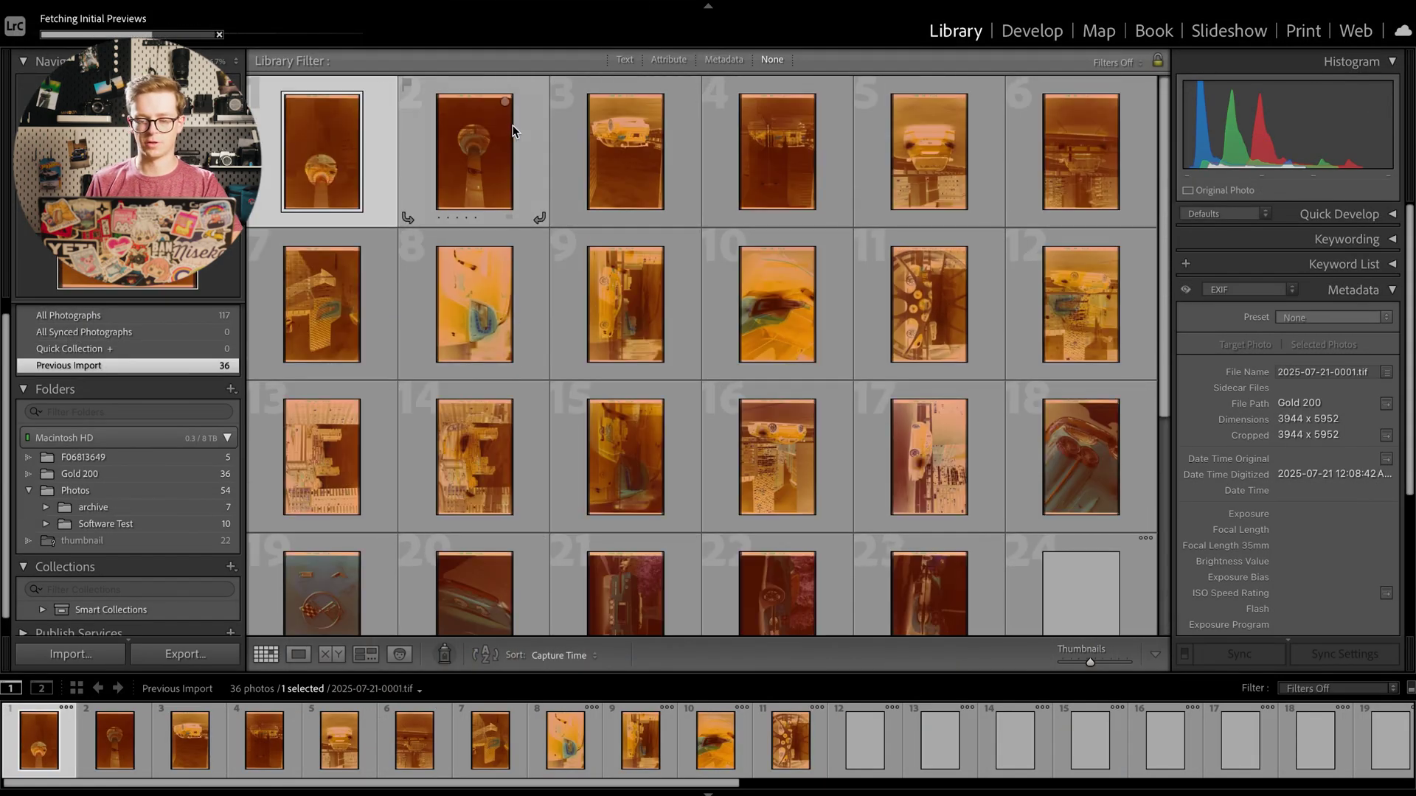
{"action": "left_click", "coordinate": [613, 157]}
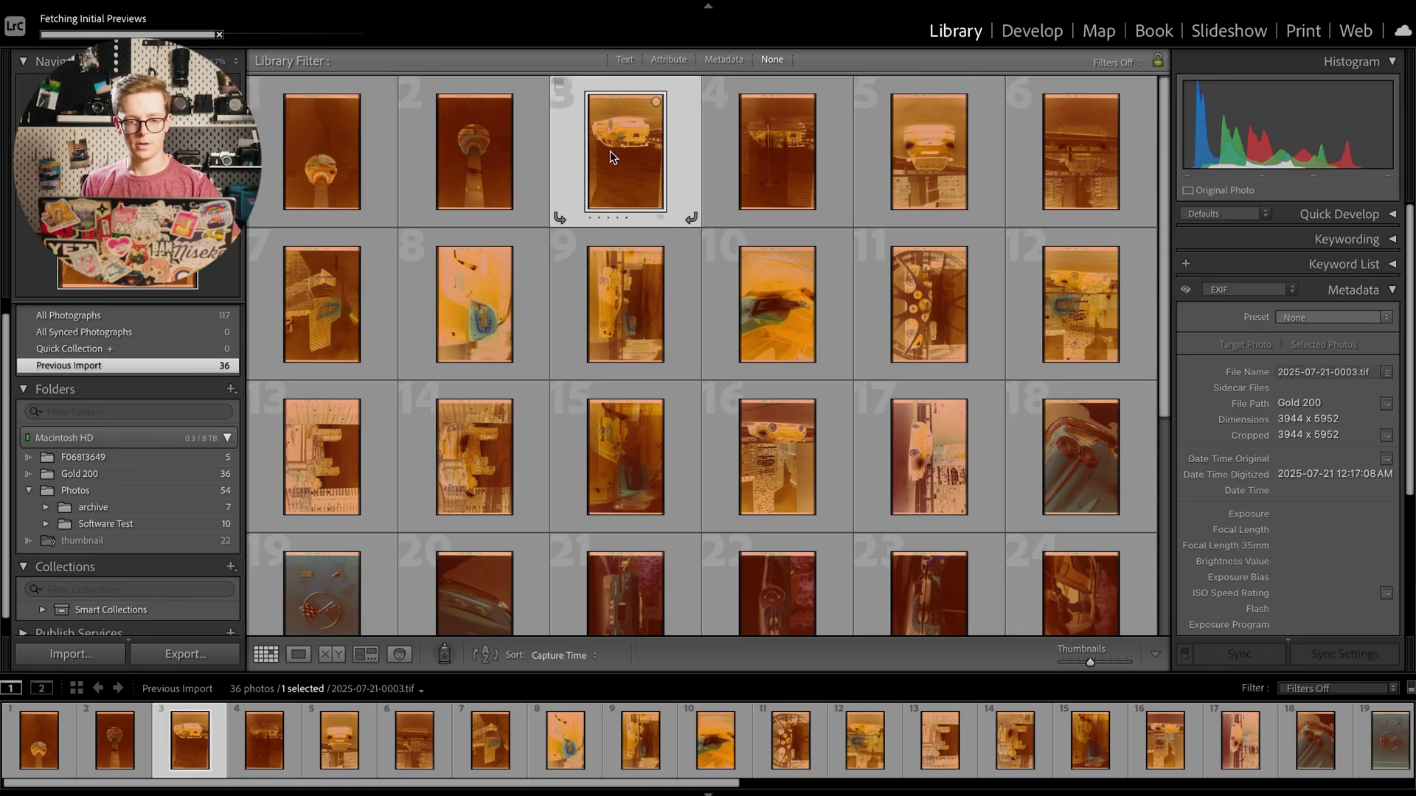
{"action": "key", "text": "super+a"}
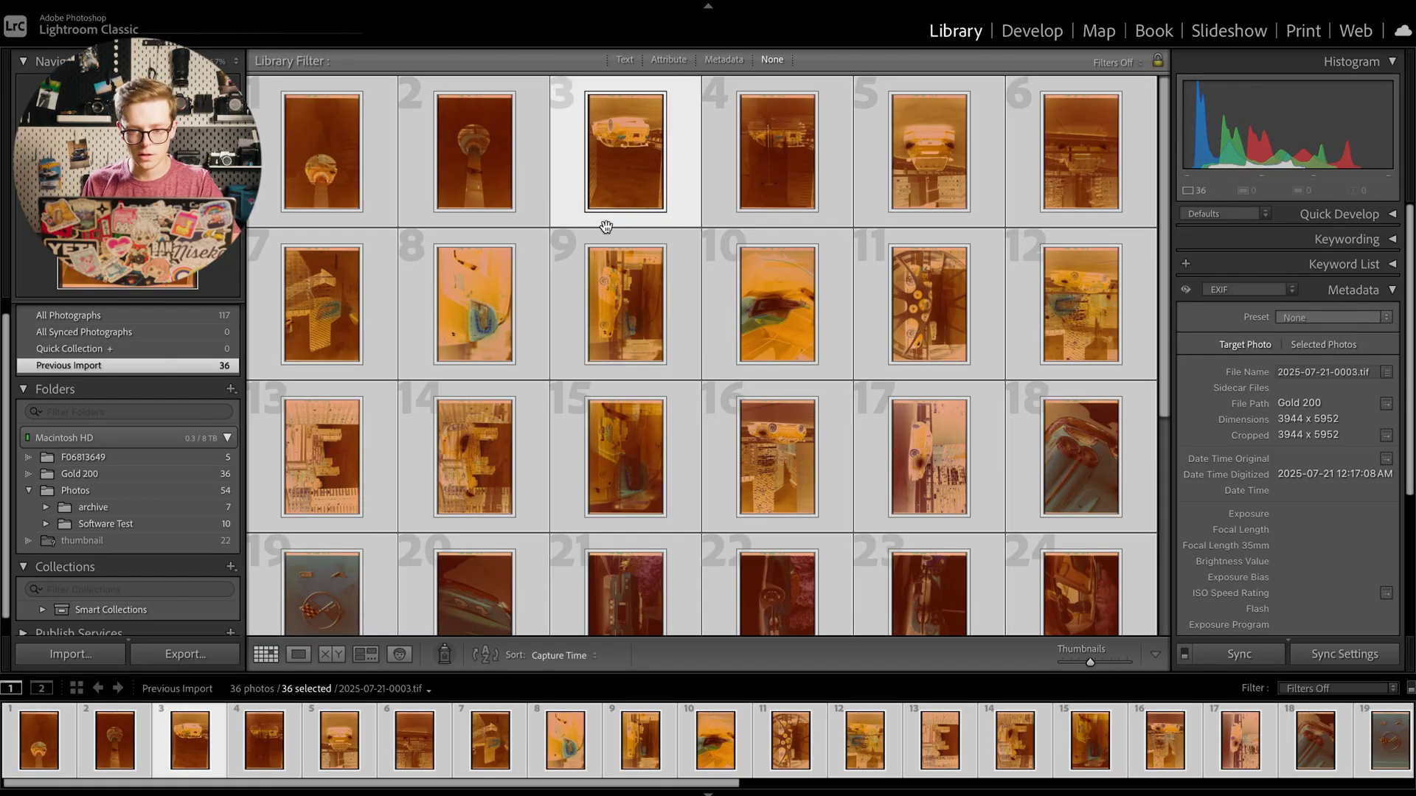
{"action": "scroll", "coordinate": [615, 370], "scroll_direction": "down", "scroll_amount": 5}
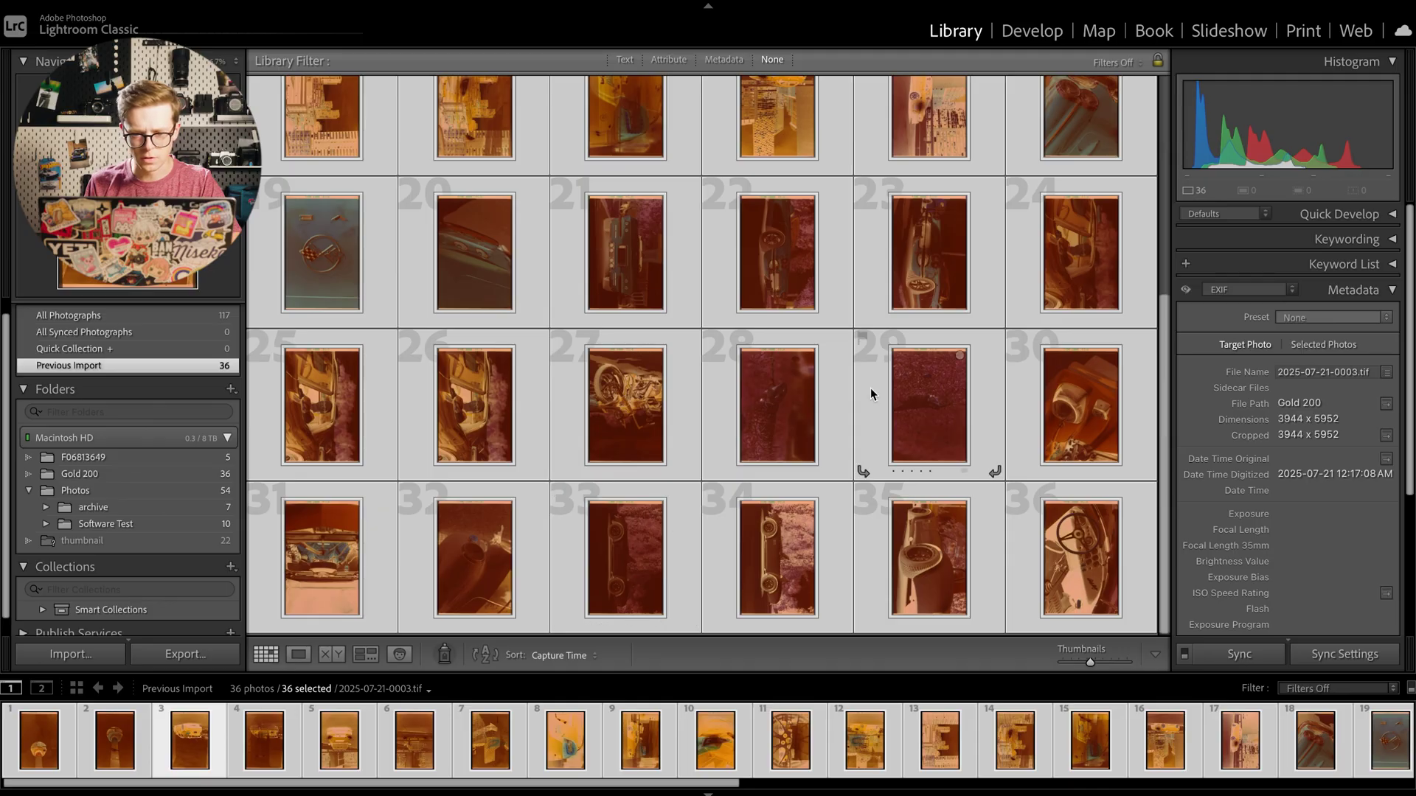
Rotate frames 1–4 to portrait and turn photos 3 and 4 the right way up.
{"action": "scroll", "coordinate": [870, 388], "scroll_direction": "up", "scroll_amount": 3}
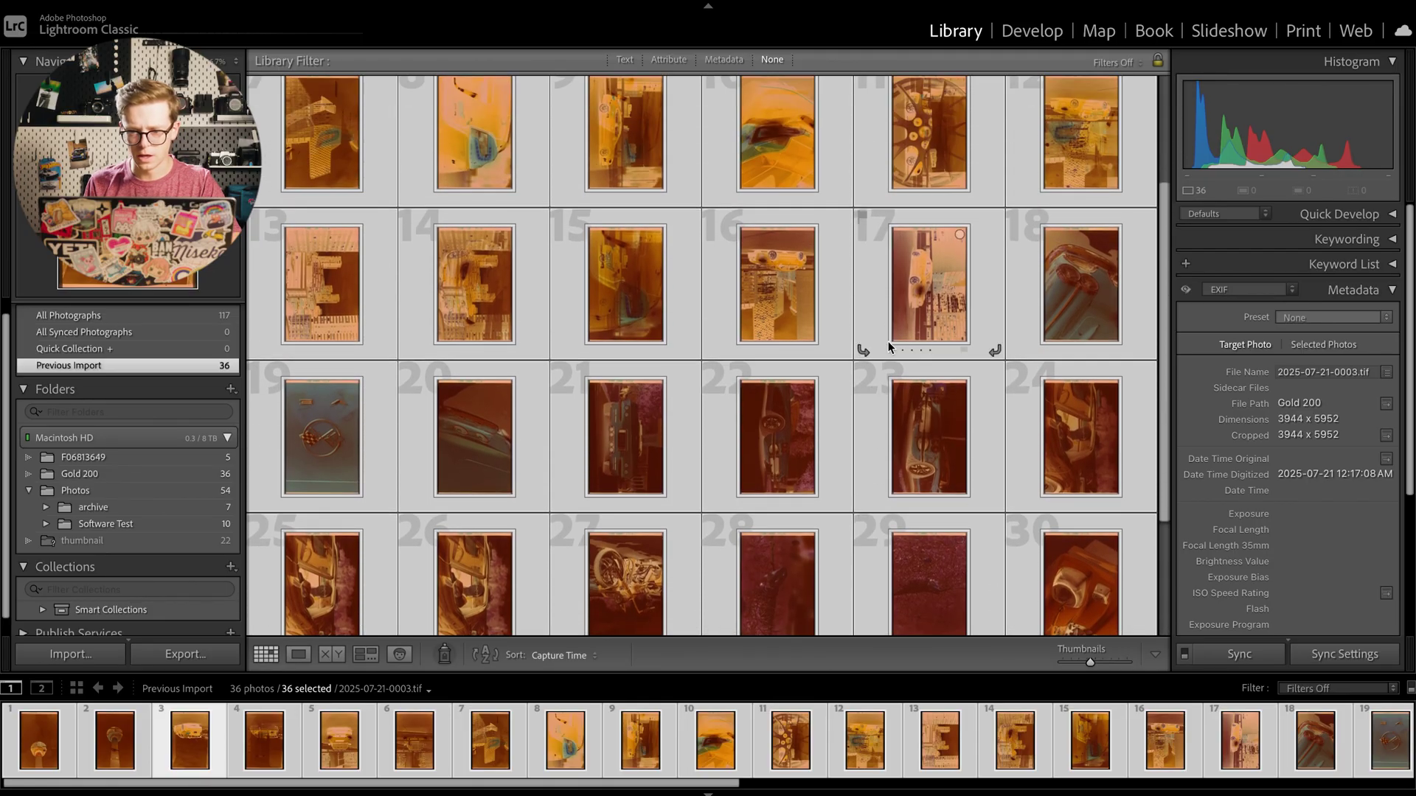
{"action": "left_click", "coordinate": [861, 349]}
{"action": "scroll", "coordinate": [625, 288], "scroll_direction": "up", "scroll_amount": 3}
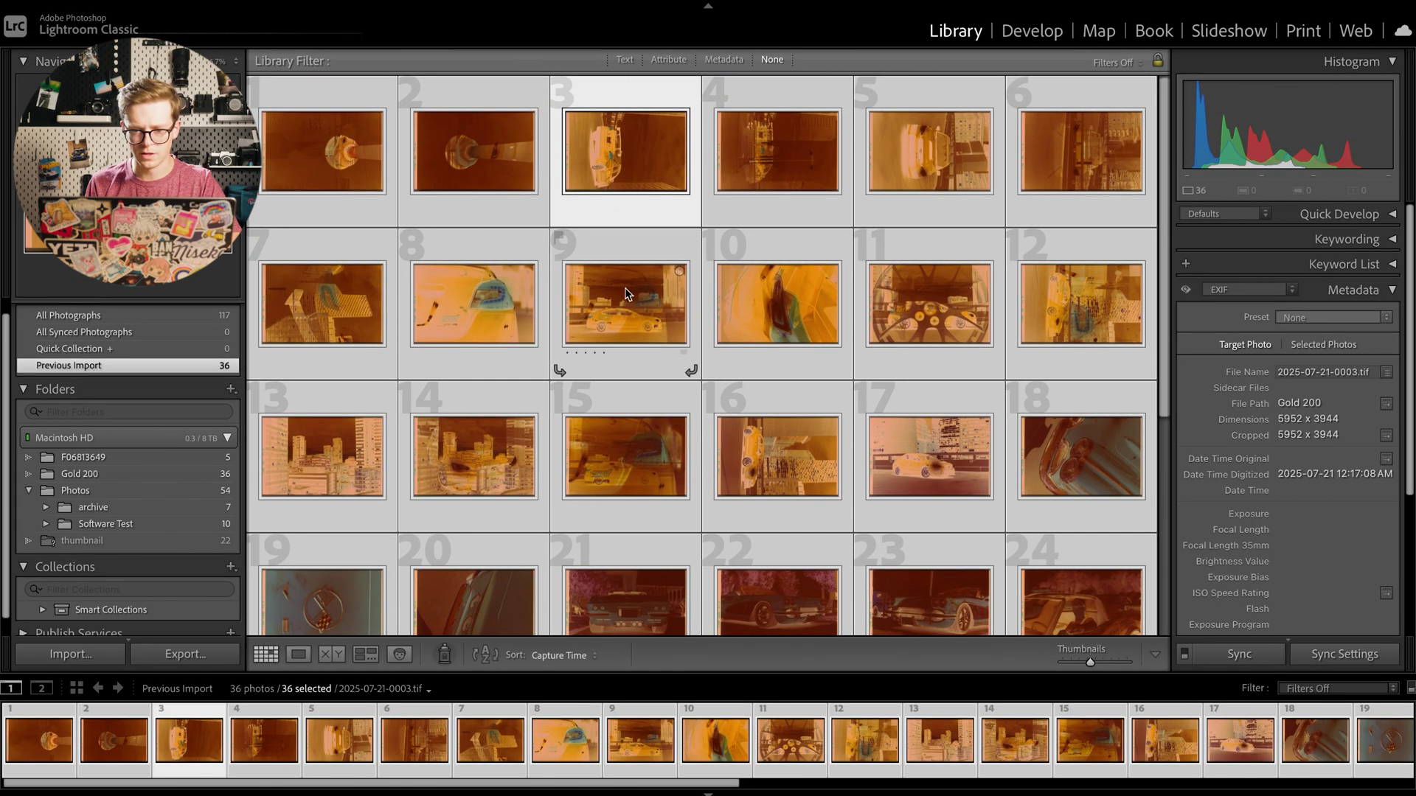
{"action": "left_click", "coordinate": [625, 288]}
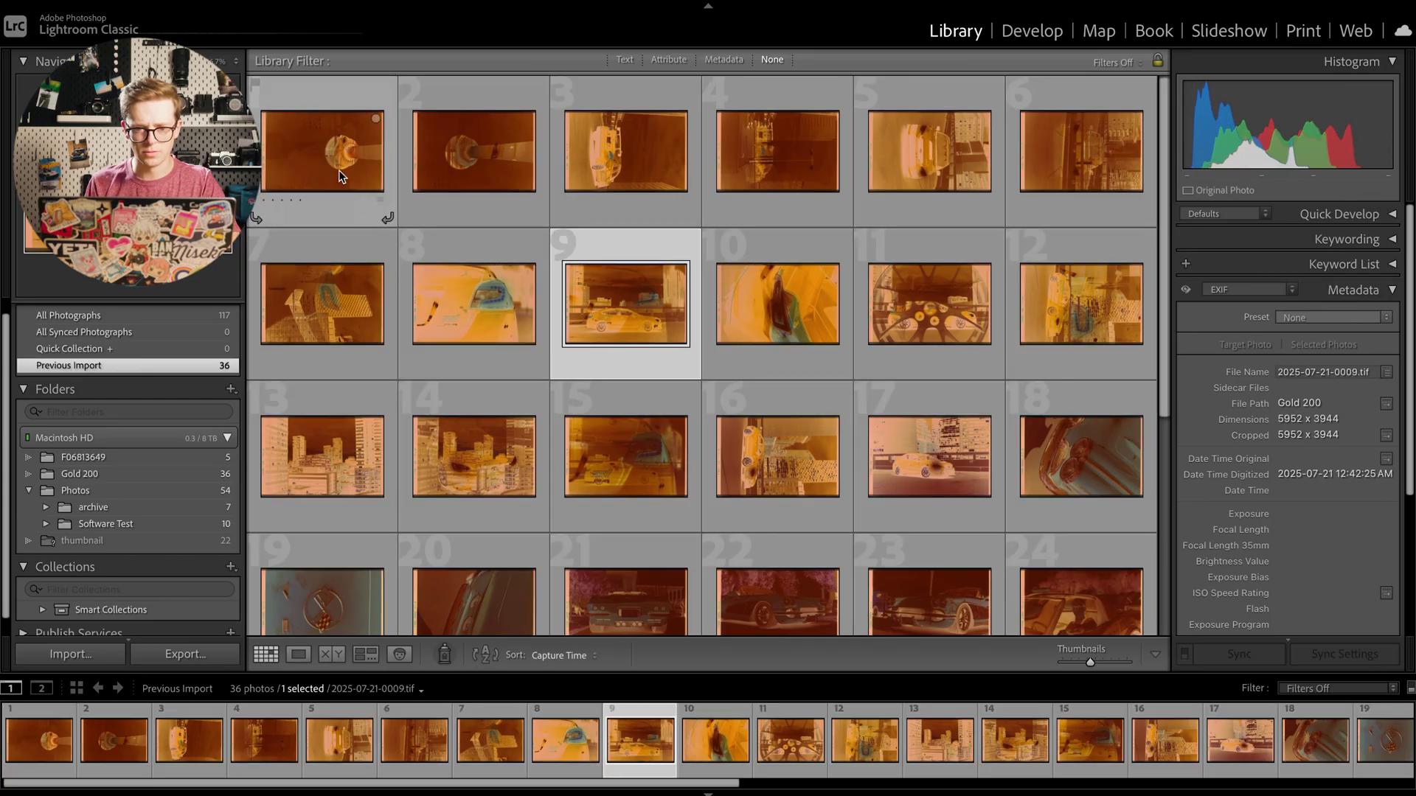
{"action": "left_click", "coordinate": [338, 175]}
{"action": "left_click", "coordinate": [830, 218], "text": "shift"}
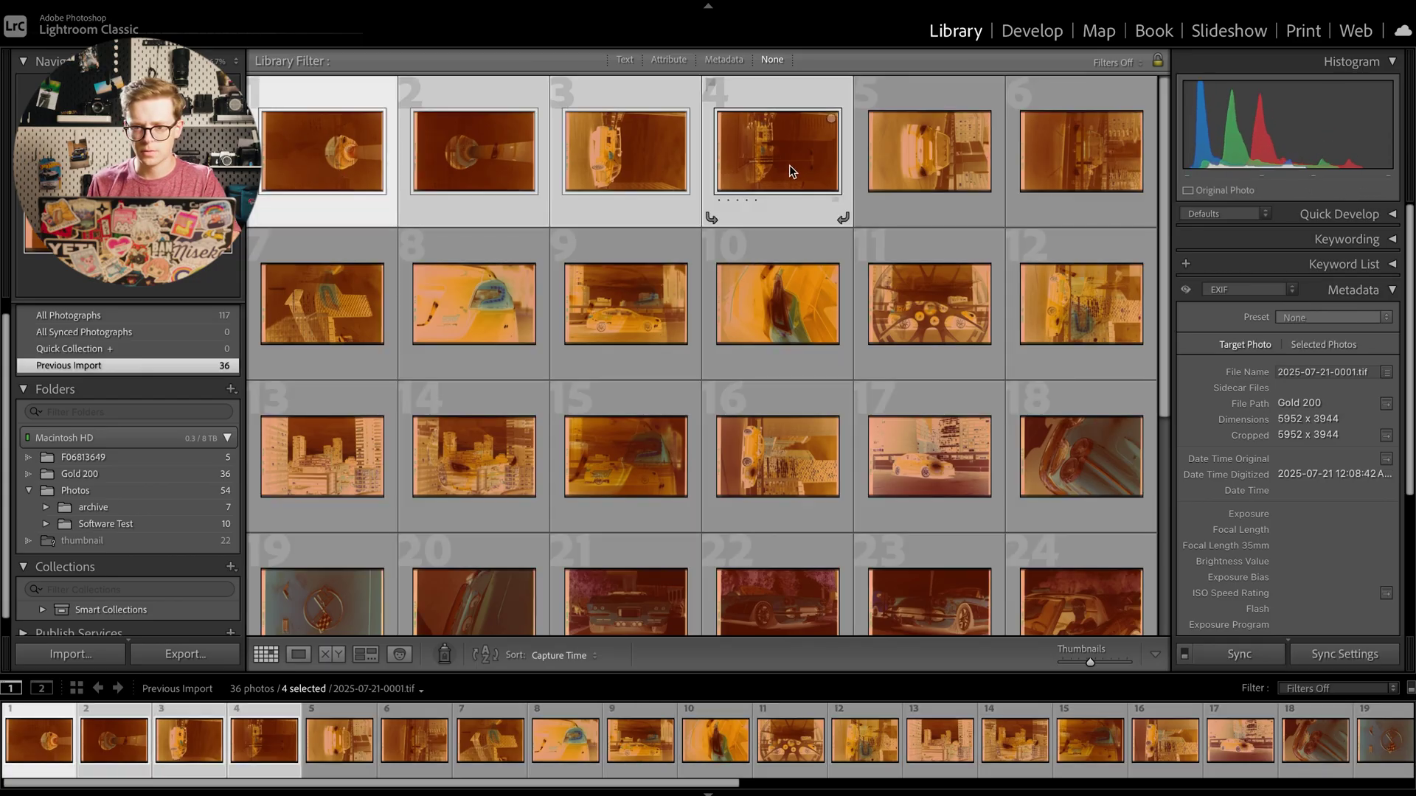
{"action": "left_click", "coordinate": [846, 217]}
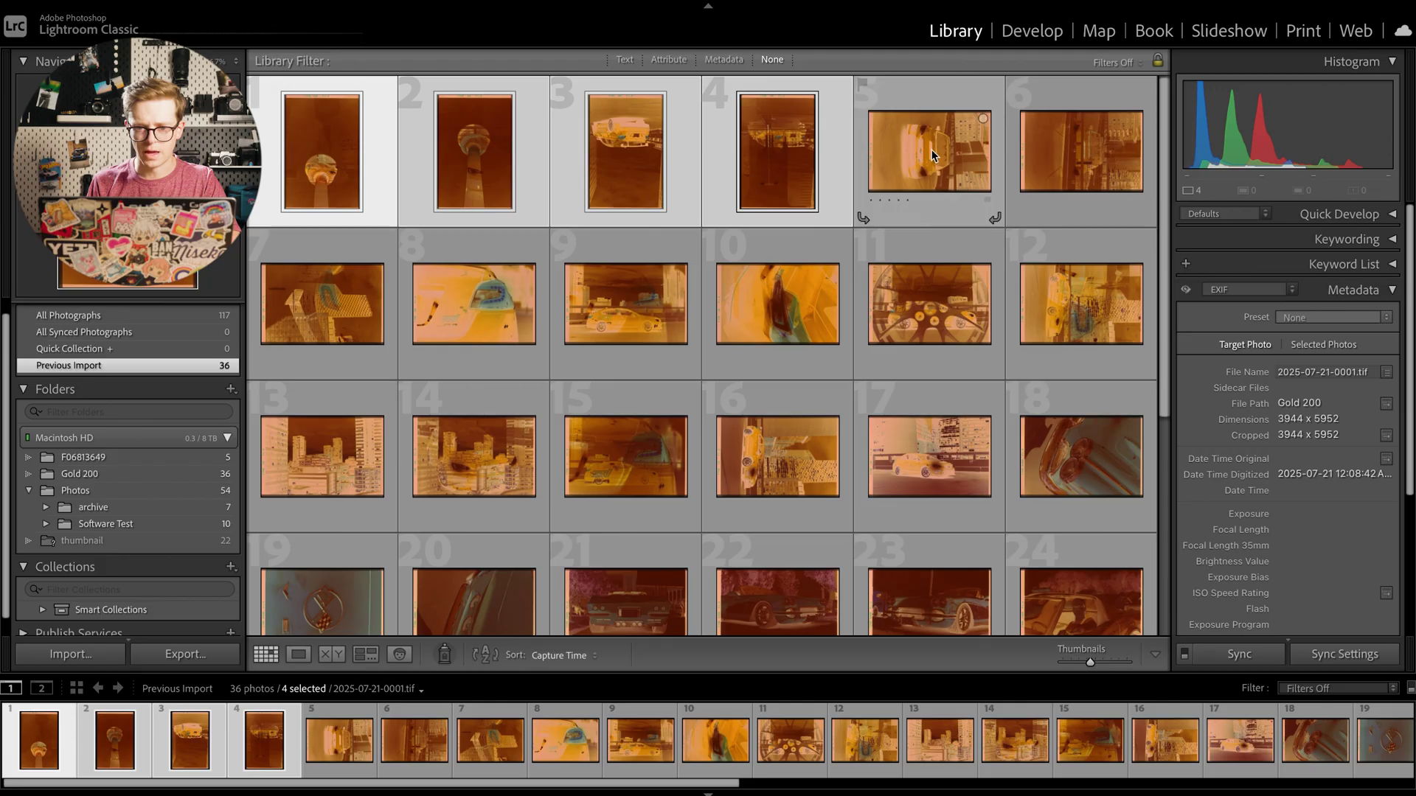
{"action": "left_click", "coordinate": [884, 169]}
{"action": "left_click", "coordinate": [605, 138]}
{"action": "left_click", "coordinate": [559, 218]}
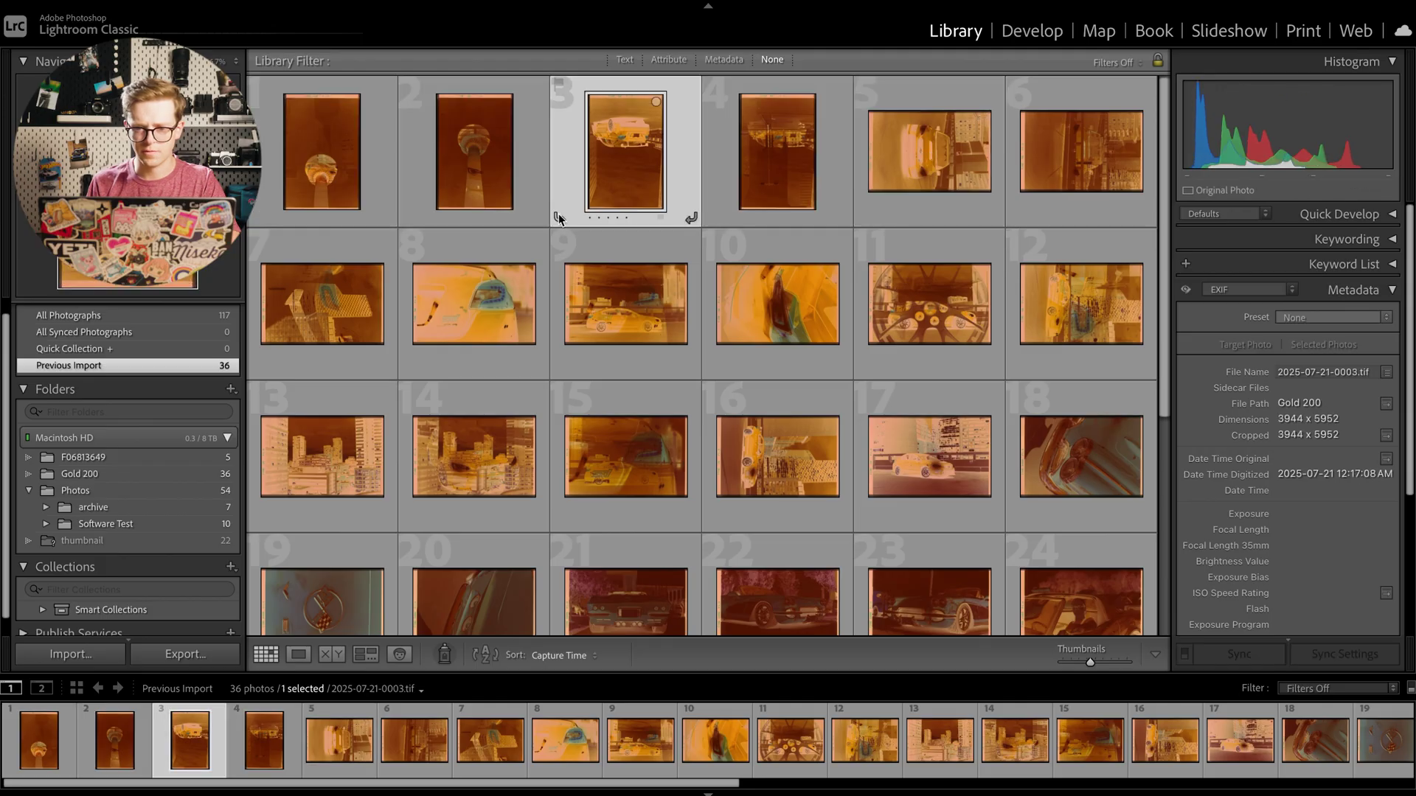
{"action": "left_click", "coordinate": [709, 218]}
{"action": "left_click", "coordinate": [709, 217]}
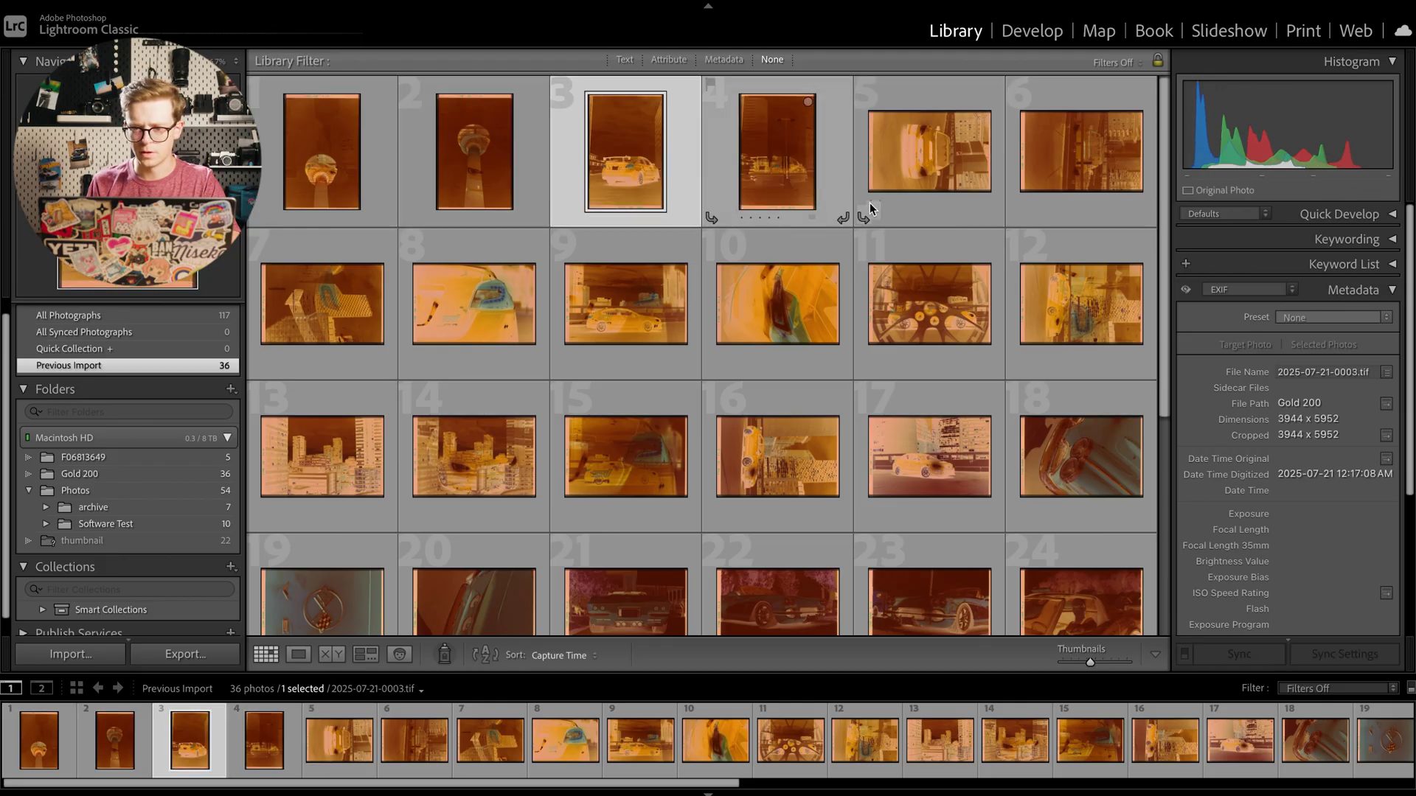
Rotate frames 5–7 and the remaining vertical frames upright, then select all 36 scans.
{"action": "left_click", "coordinate": [926, 181]}
{"action": "left_click", "coordinate": [378, 305], "text": "shift"}
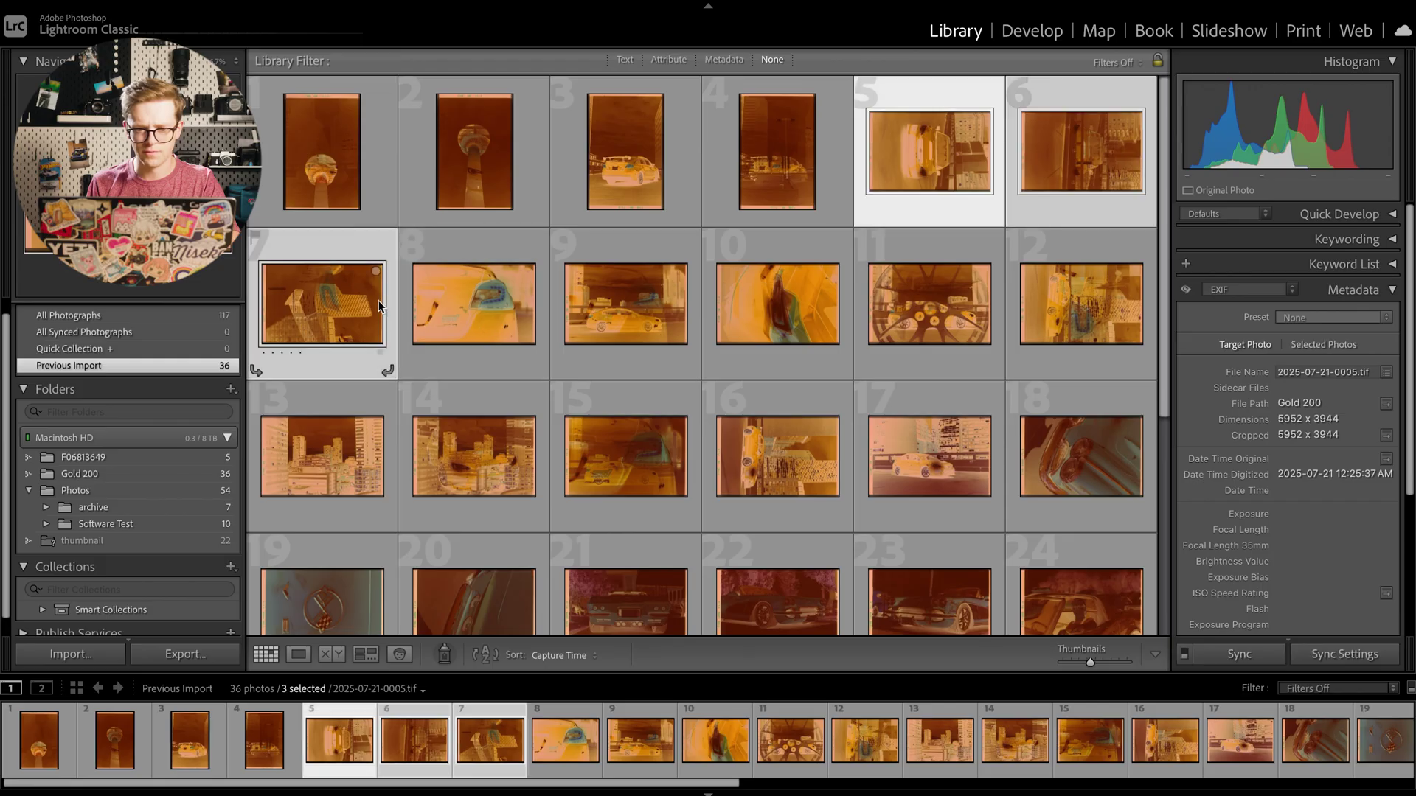
{"action": "left_click", "coordinate": [255, 374]}
{"action": "left_click", "coordinate": [442, 306]}
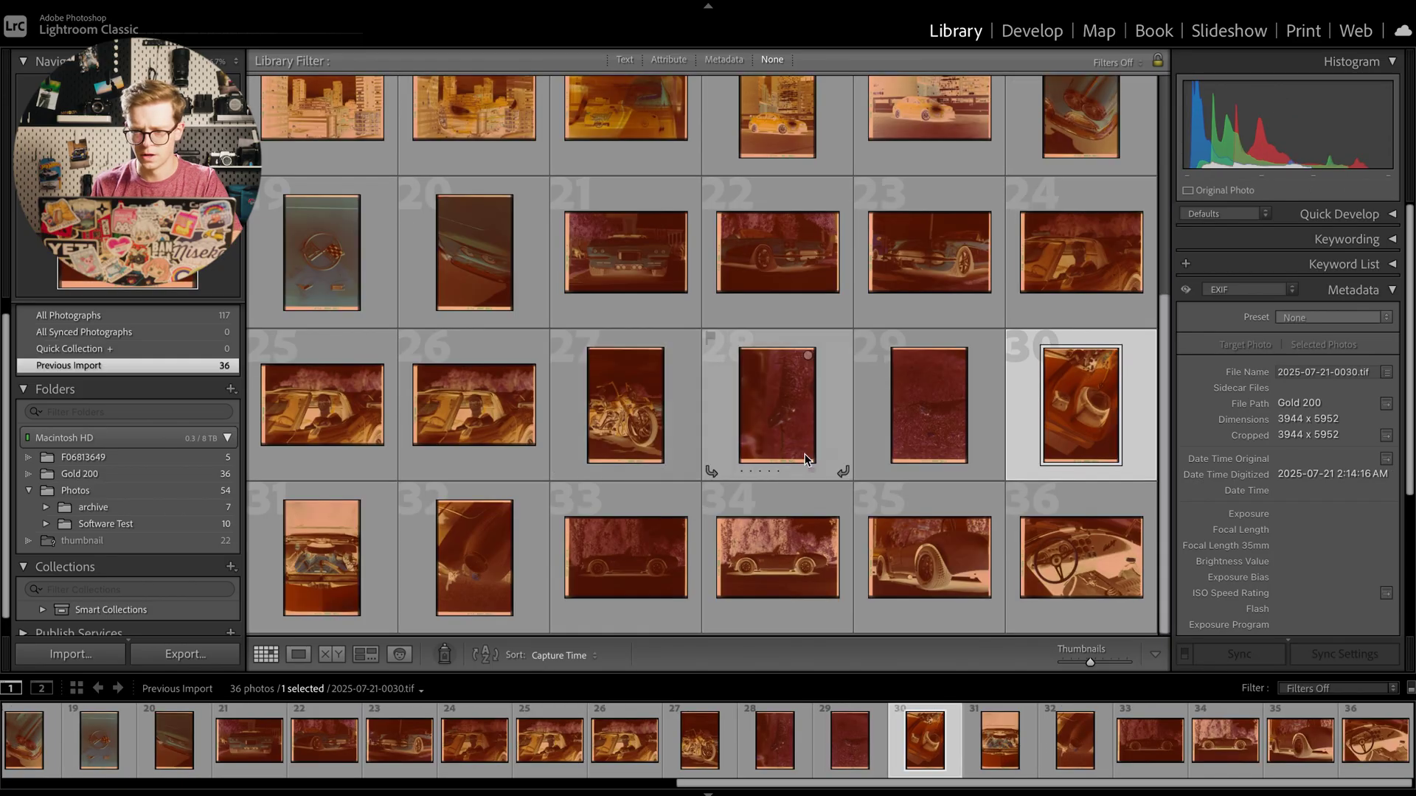
{"action": "scroll", "coordinate": [805, 458], "scroll_direction": "up", "scroll_amount": 10}
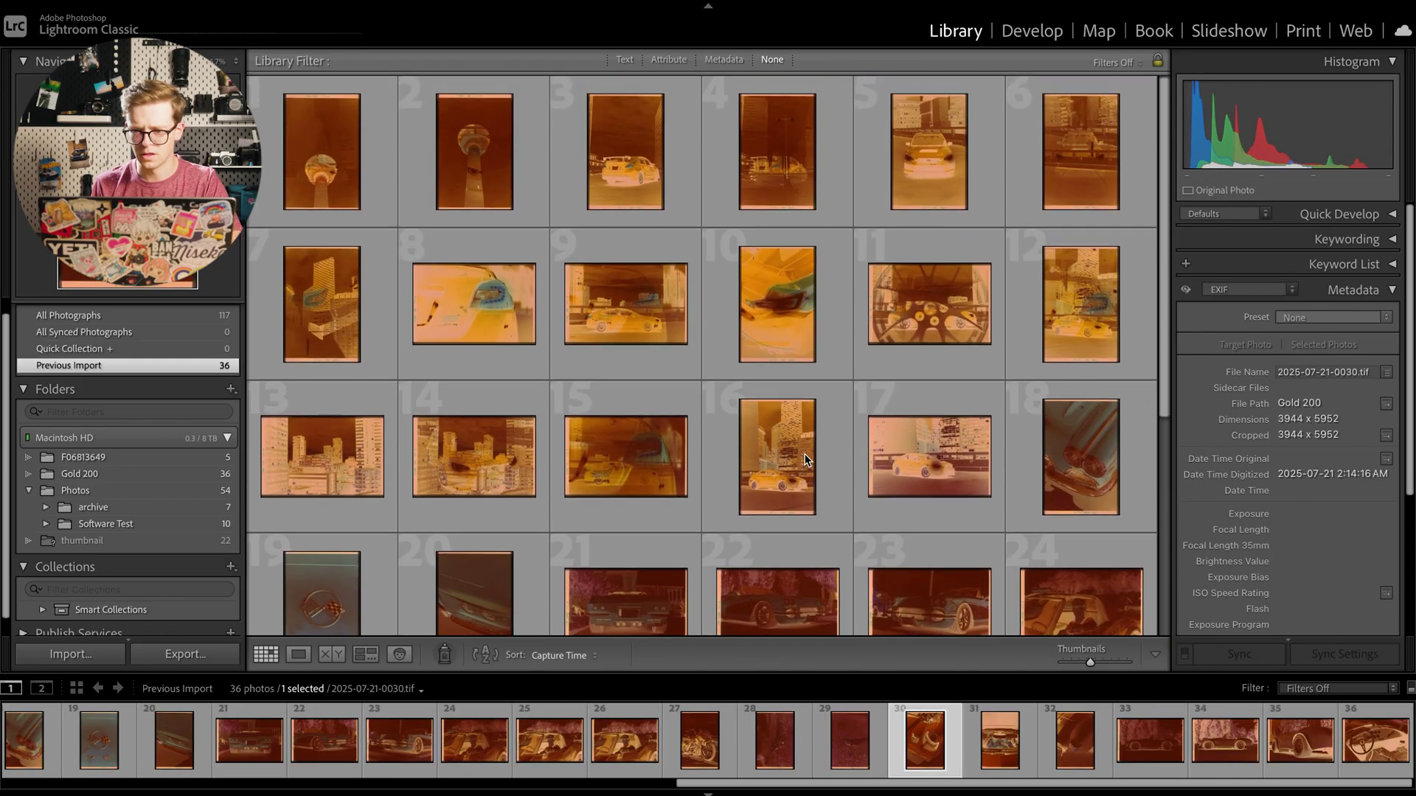
{"action": "left_click", "coordinate": [648, 299]}
{"action": "key", "text": "super+a"}
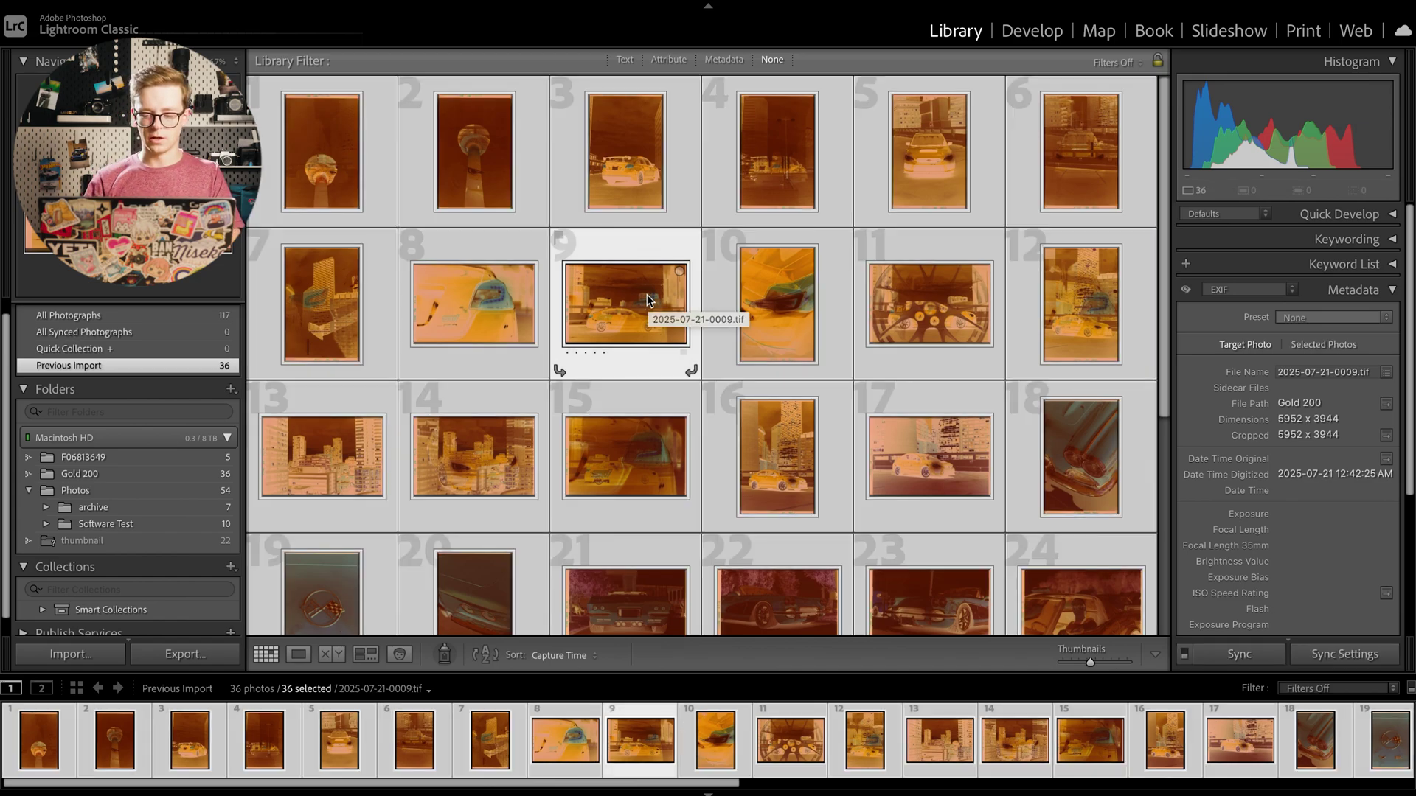
In Negative Lab Pro choose Basic colour model, 4 – Medium pre-saturation, border buffer 5, and convert 36 negatives.
{"action": "key", "text": "super+n"}
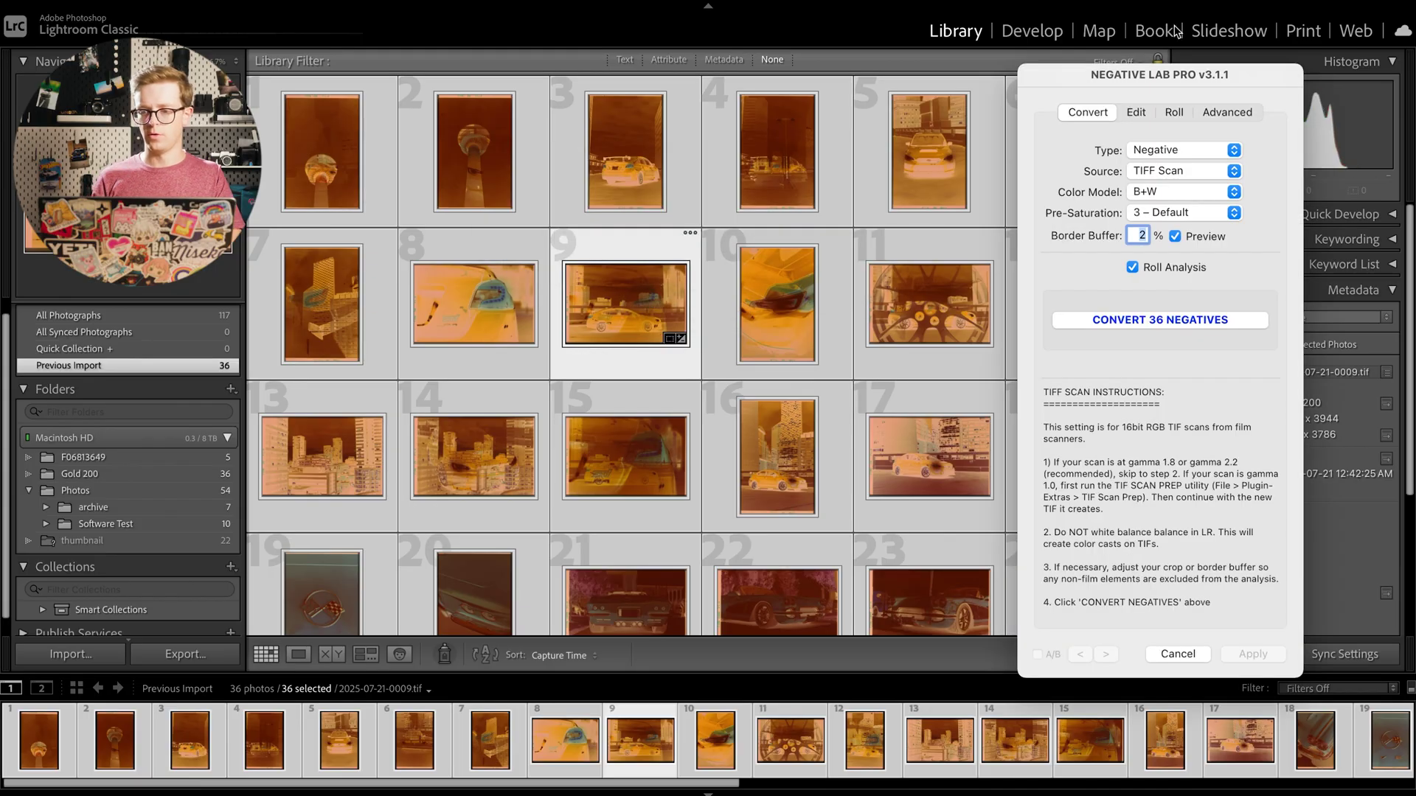
{"action": "left_click_drag", "start_coordinate": [1126, 74], "coordinate": [941, 48]}
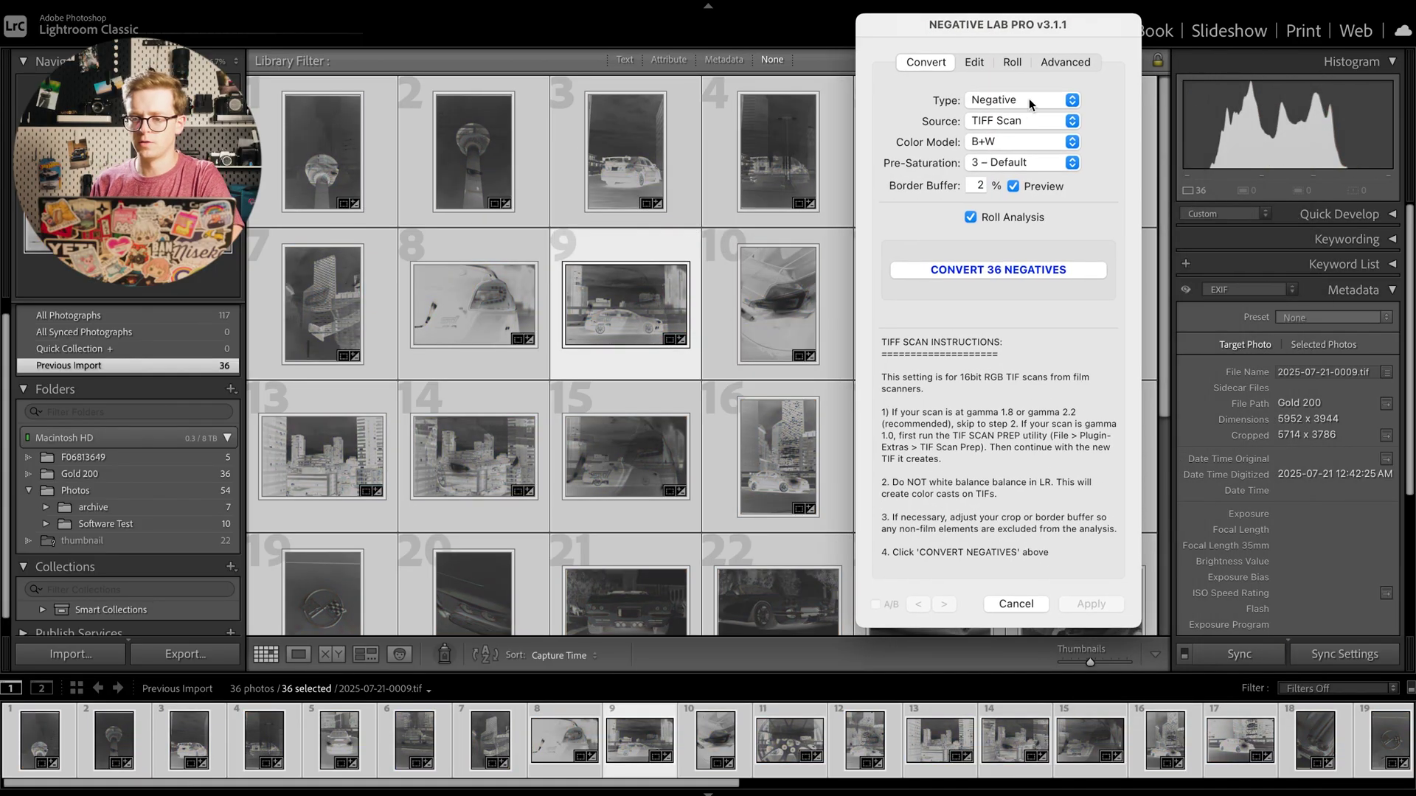
{"action": "left_click", "coordinate": [1016, 142]}
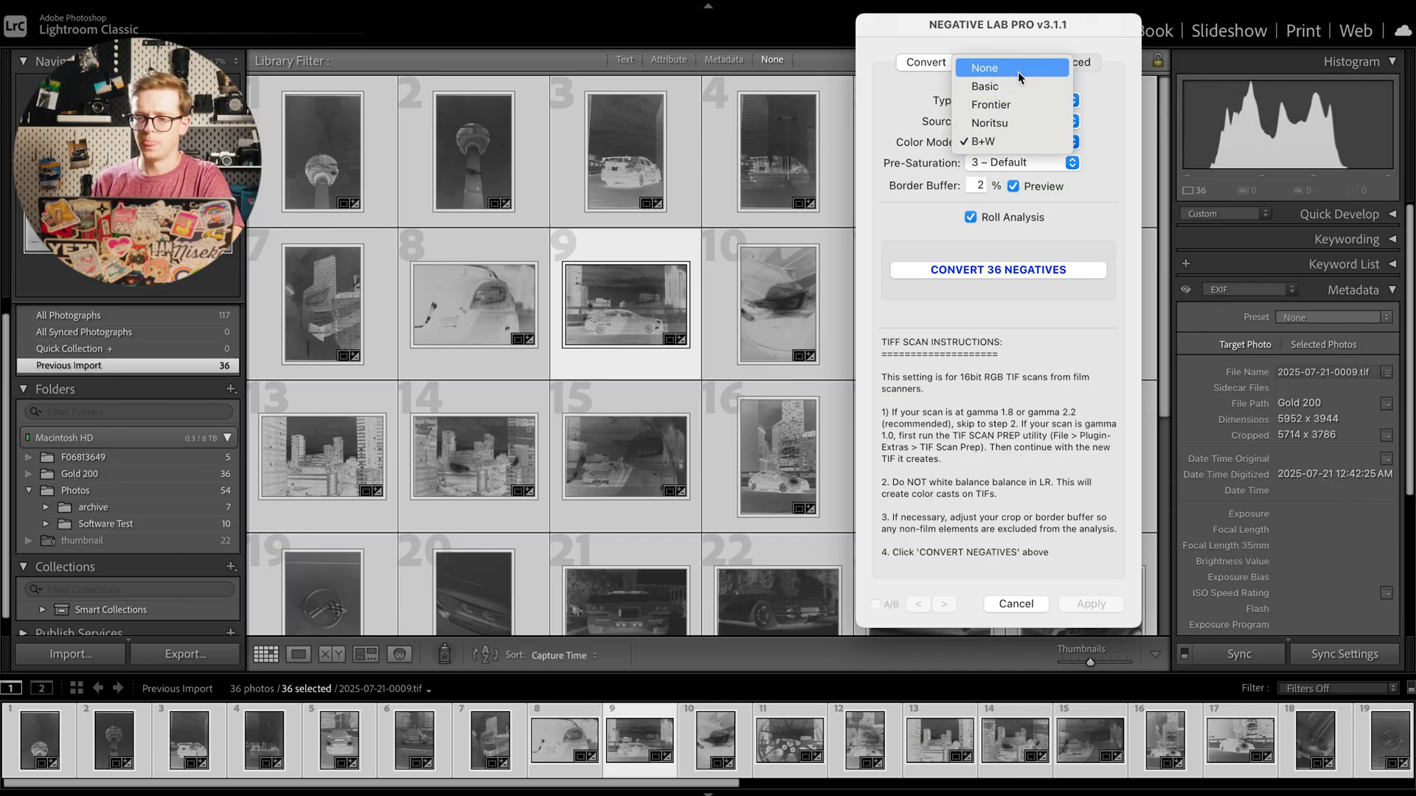
{"action": "left_click", "coordinate": [1006, 87]}
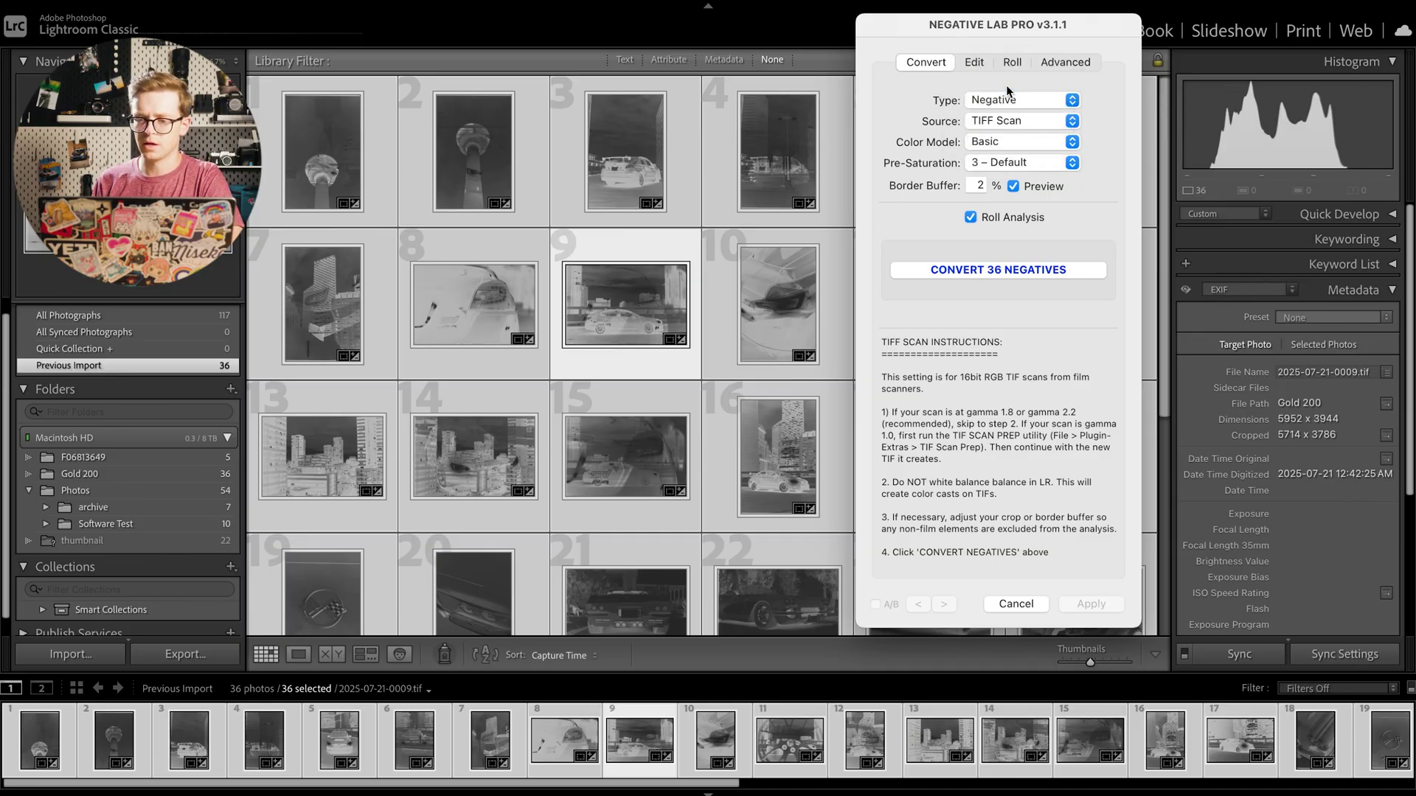
{"action": "left_click", "coordinate": [1018, 163]}
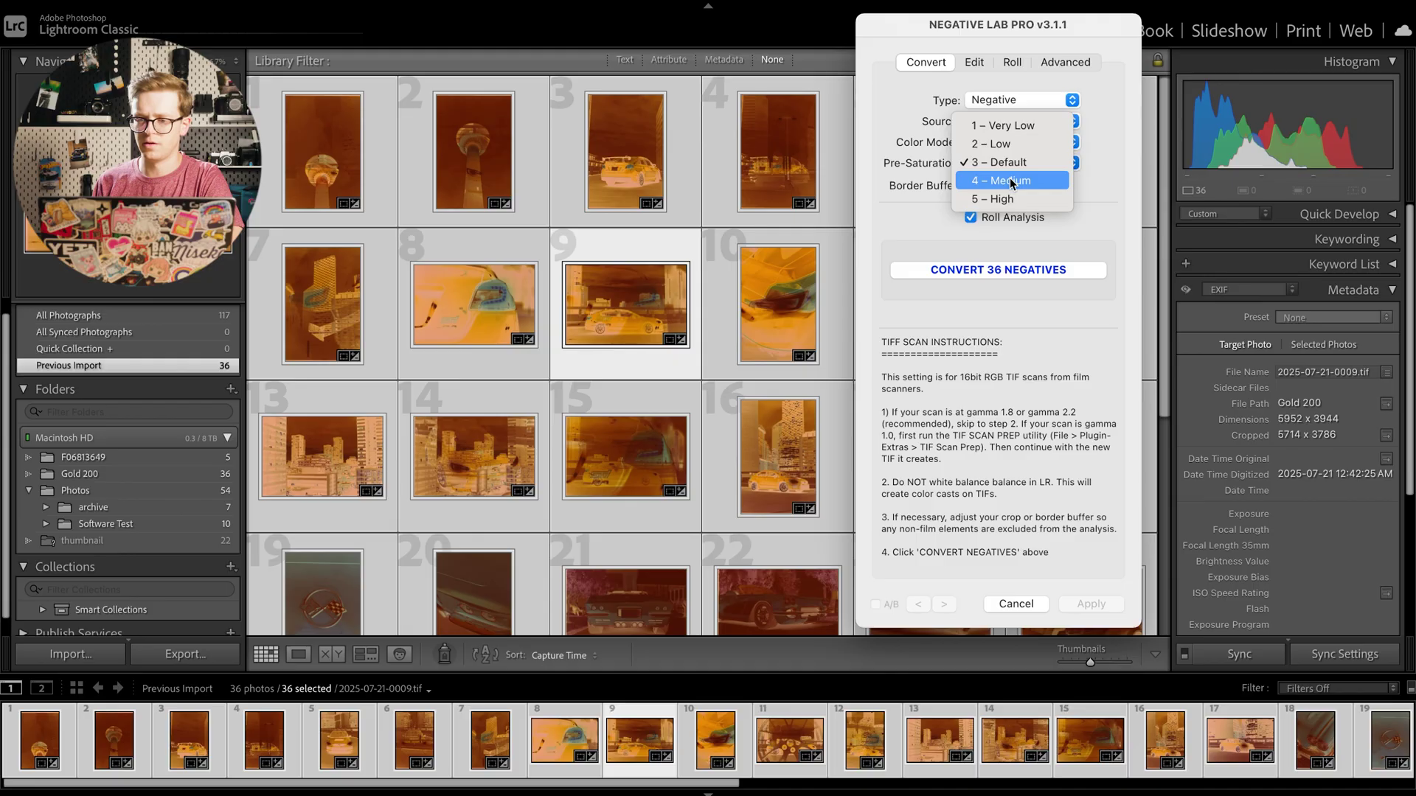
{"action": "left_click", "coordinate": [1011, 181]}
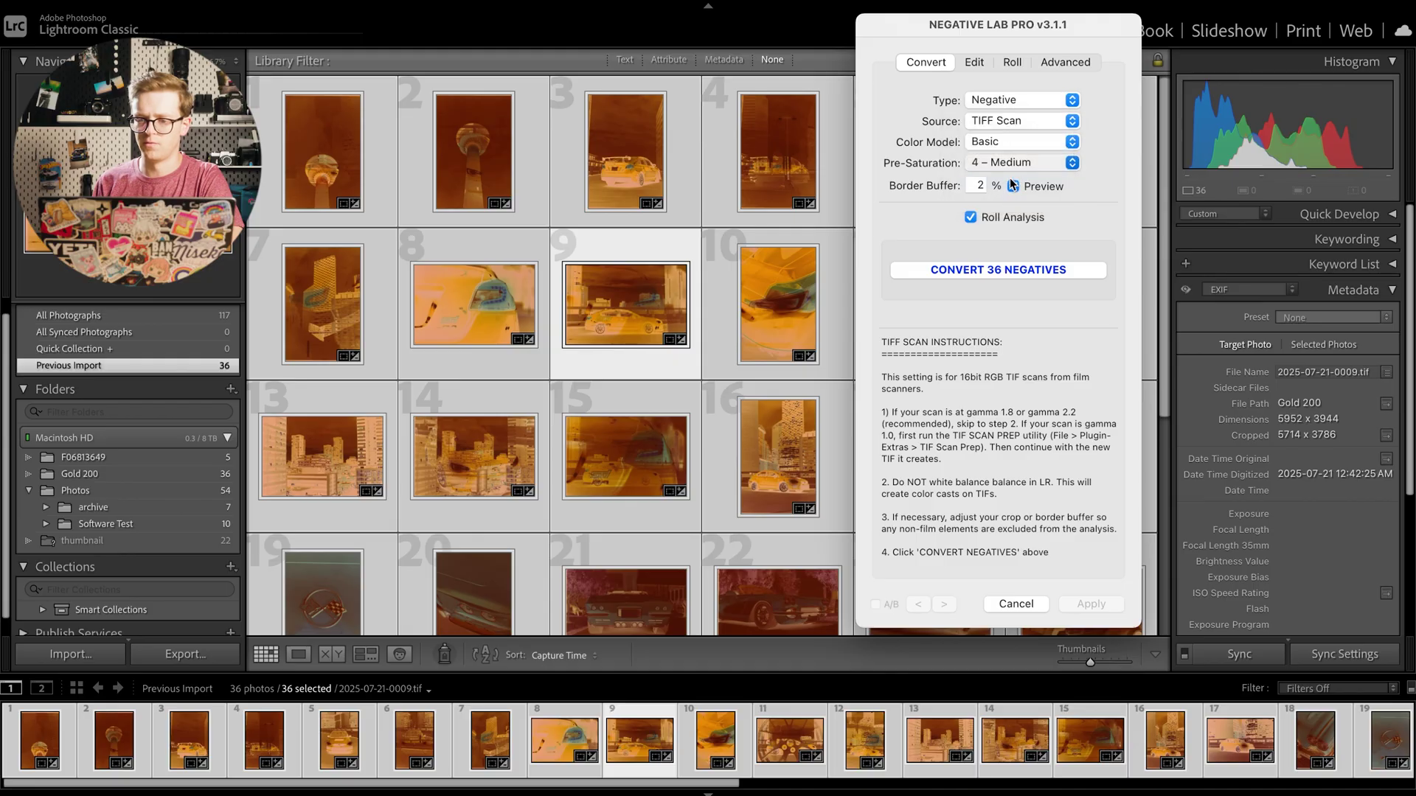
{"action": "left_click", "coordinate": [972, 183]}
{"action": "type", "text": "5"}
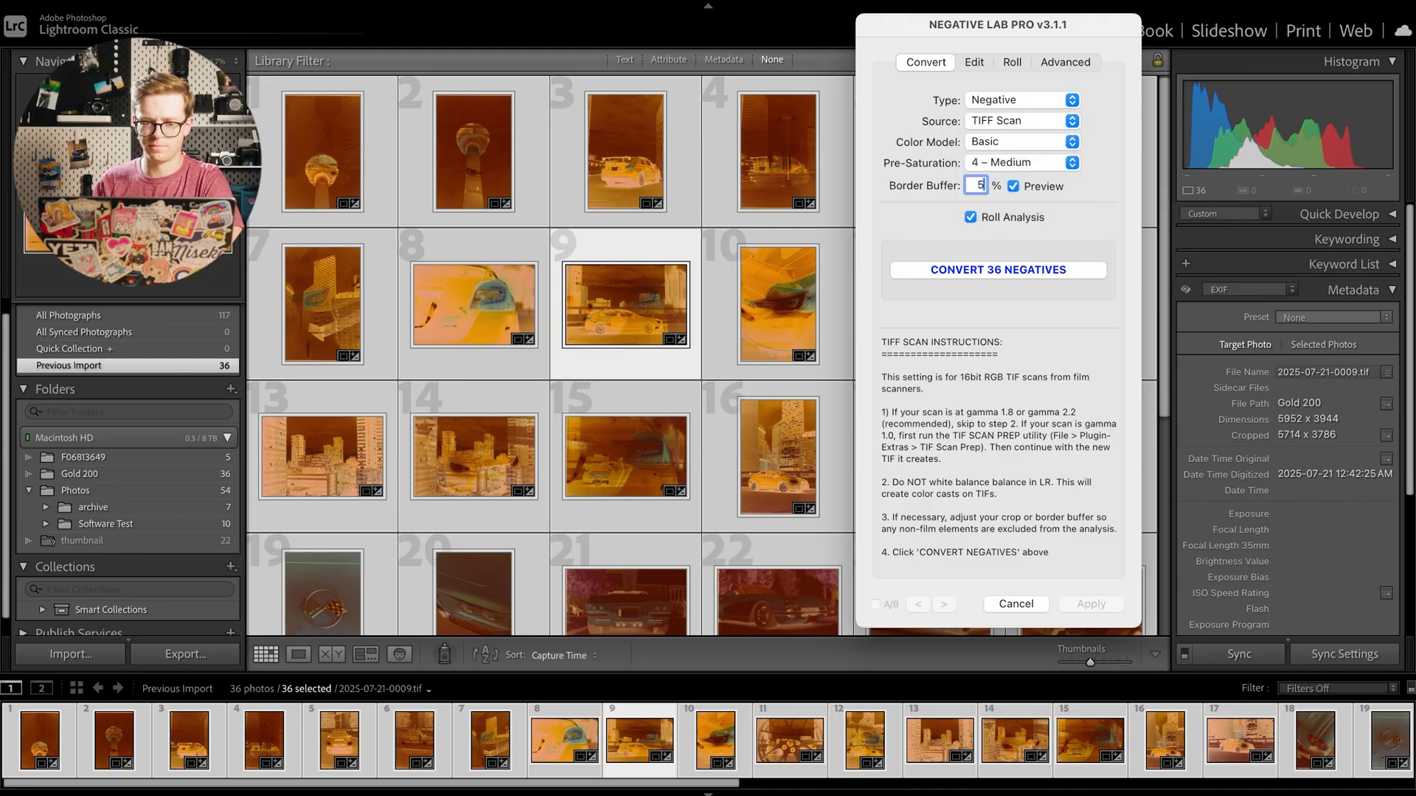
{"action": "left_click", "coordinate": [909, 217]}
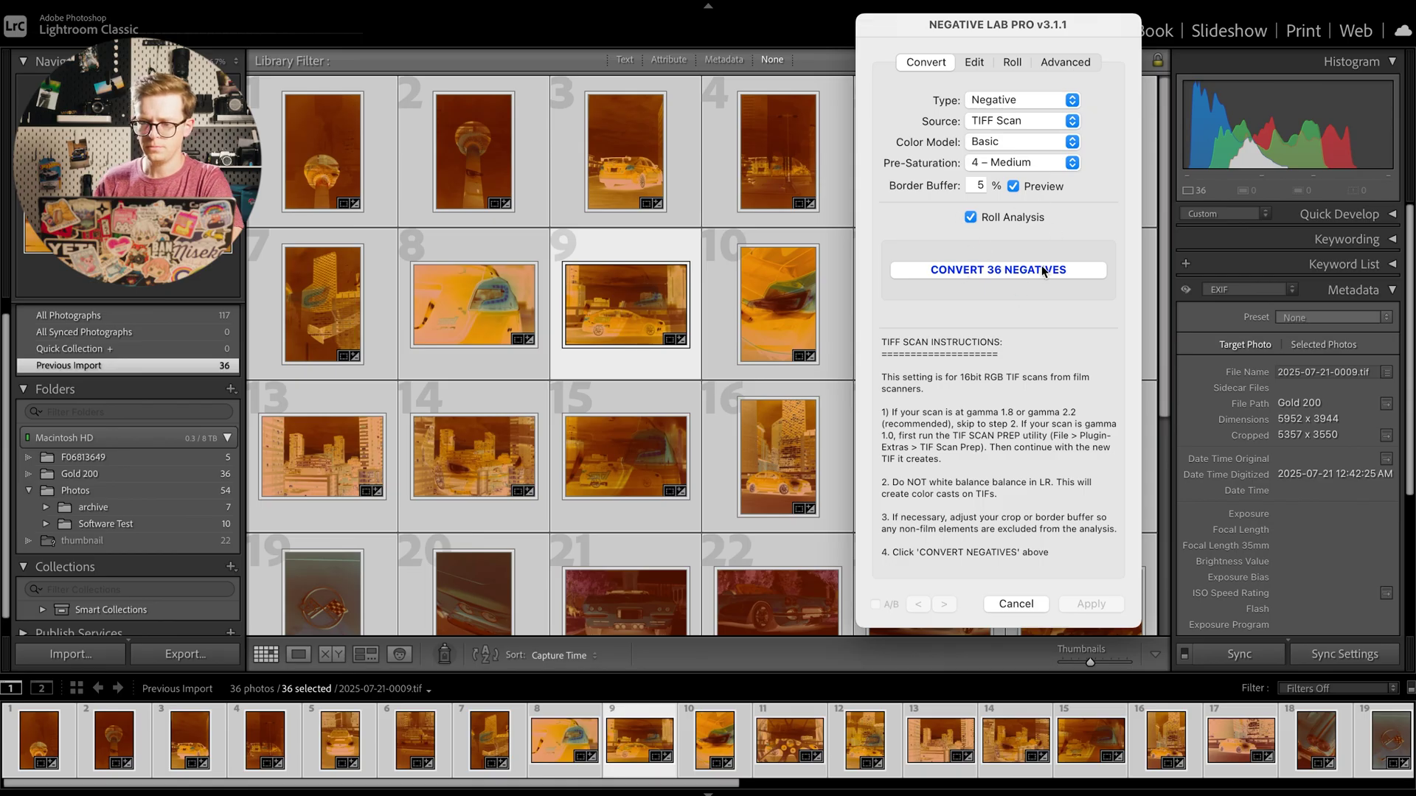
{"action": "left_click", "coordinate": [1016, 269]}
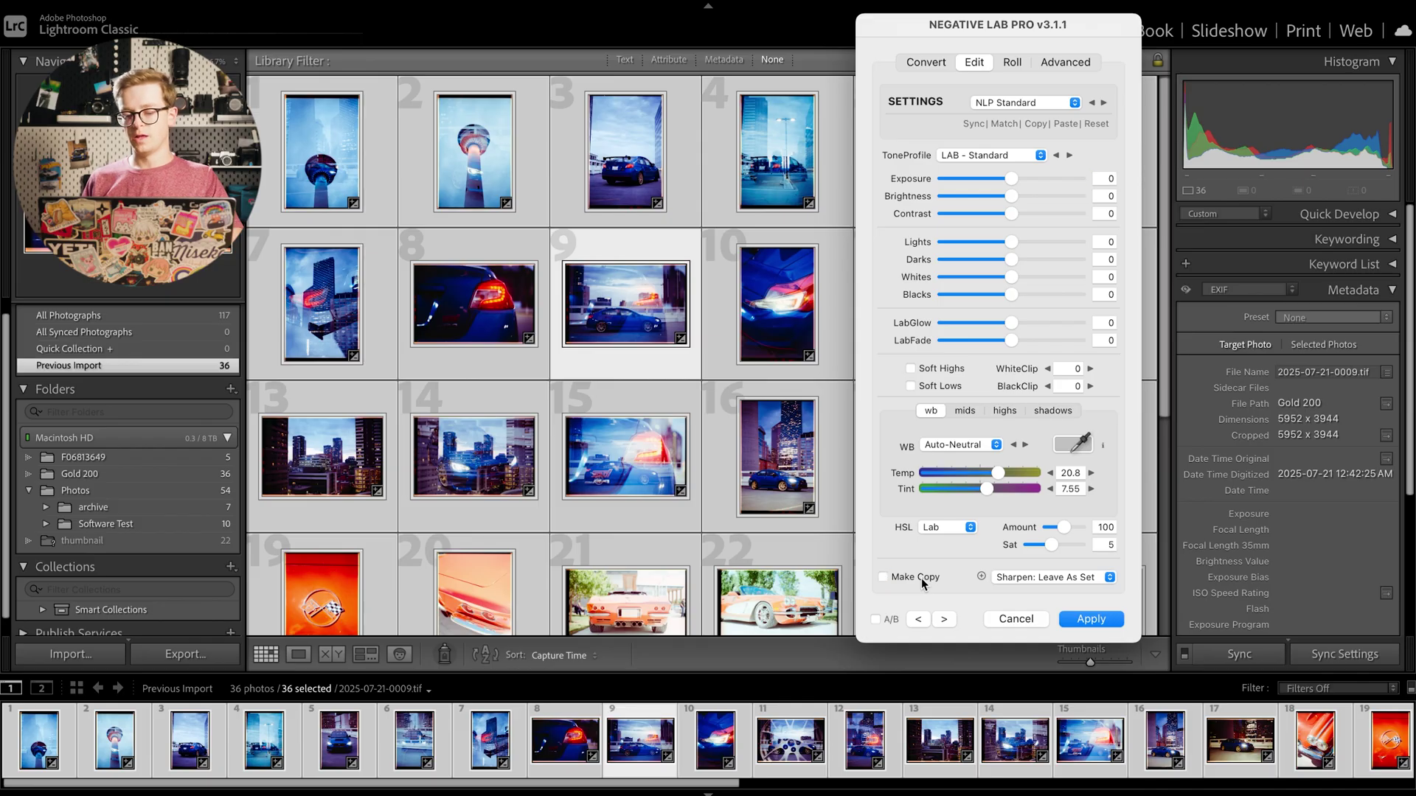
Apply the conversion, review the positives, and remove portrait photo 16 from the catalog.
{"action": "left_click", "coordinate": [1098, 619]}
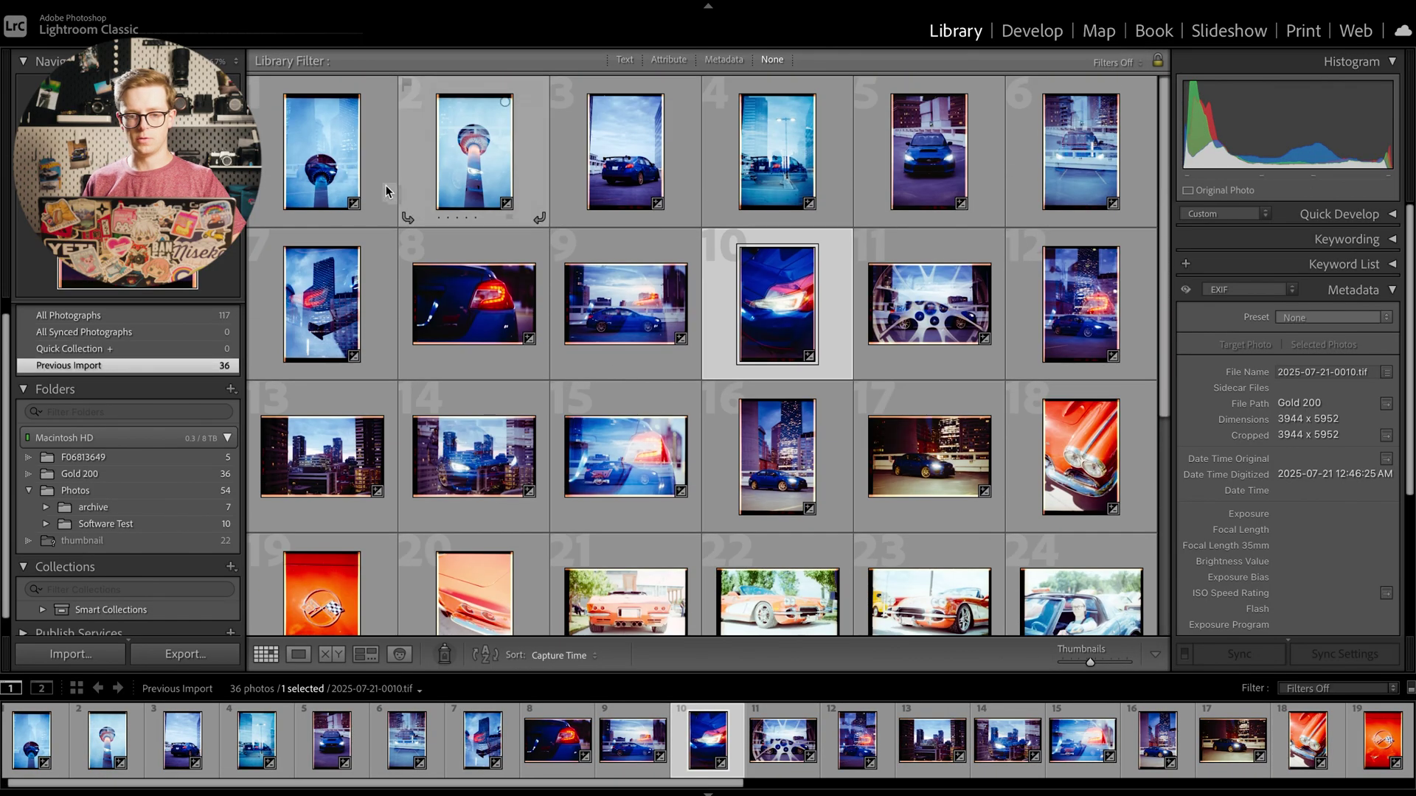
{"action": "left_click", "coordinate": [329, 145]}
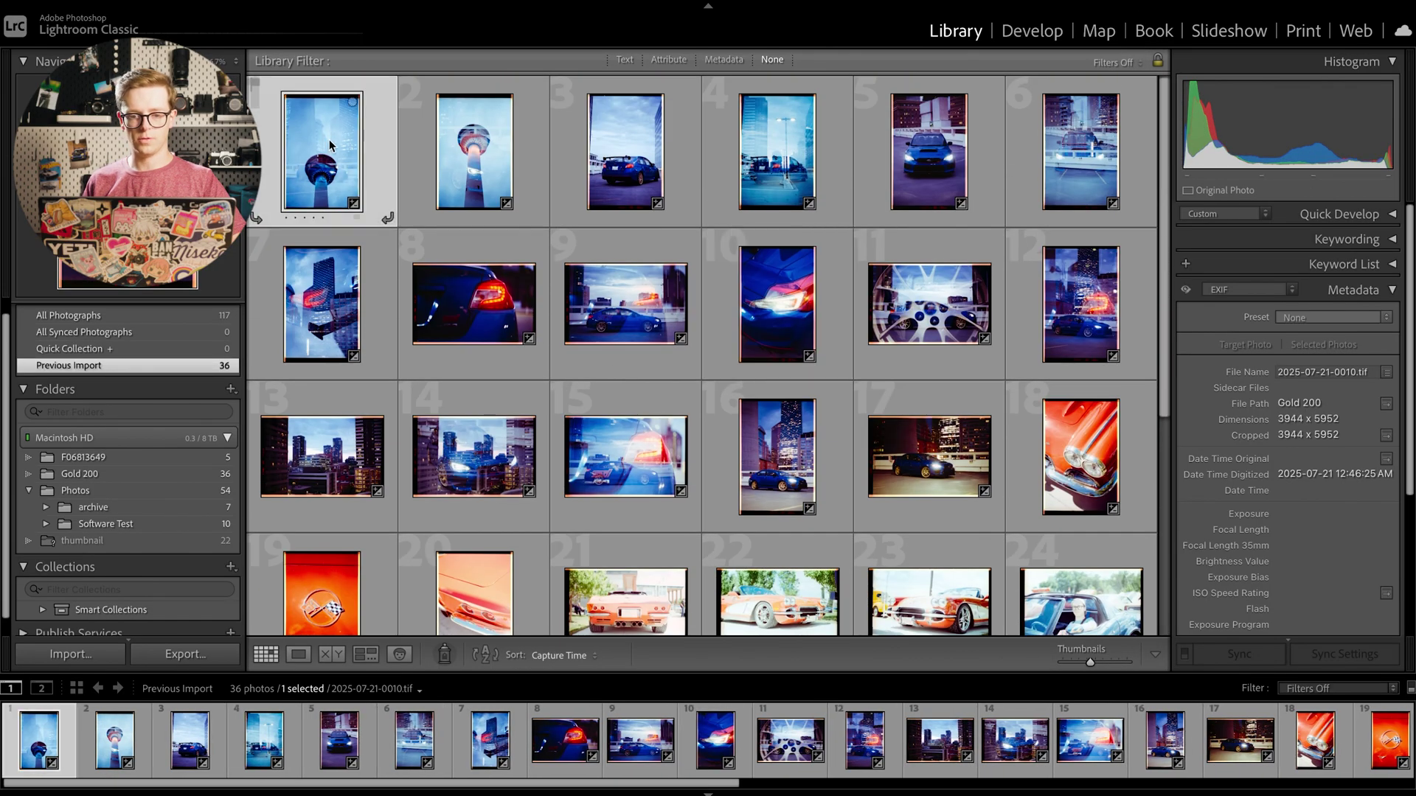
{"action": "double_click", "coordinate": [330, 145]}
{"action": "key", "text": "Right"}
{"action": "key", "text": "Right"}
{"action": "key", "text": "Right"}
{"action": "key", "text": "Right"}
{"action": "key", "text": "Right"}
{"action": "key", "text": "Right"}
{"action": "key", "text": "Right"}
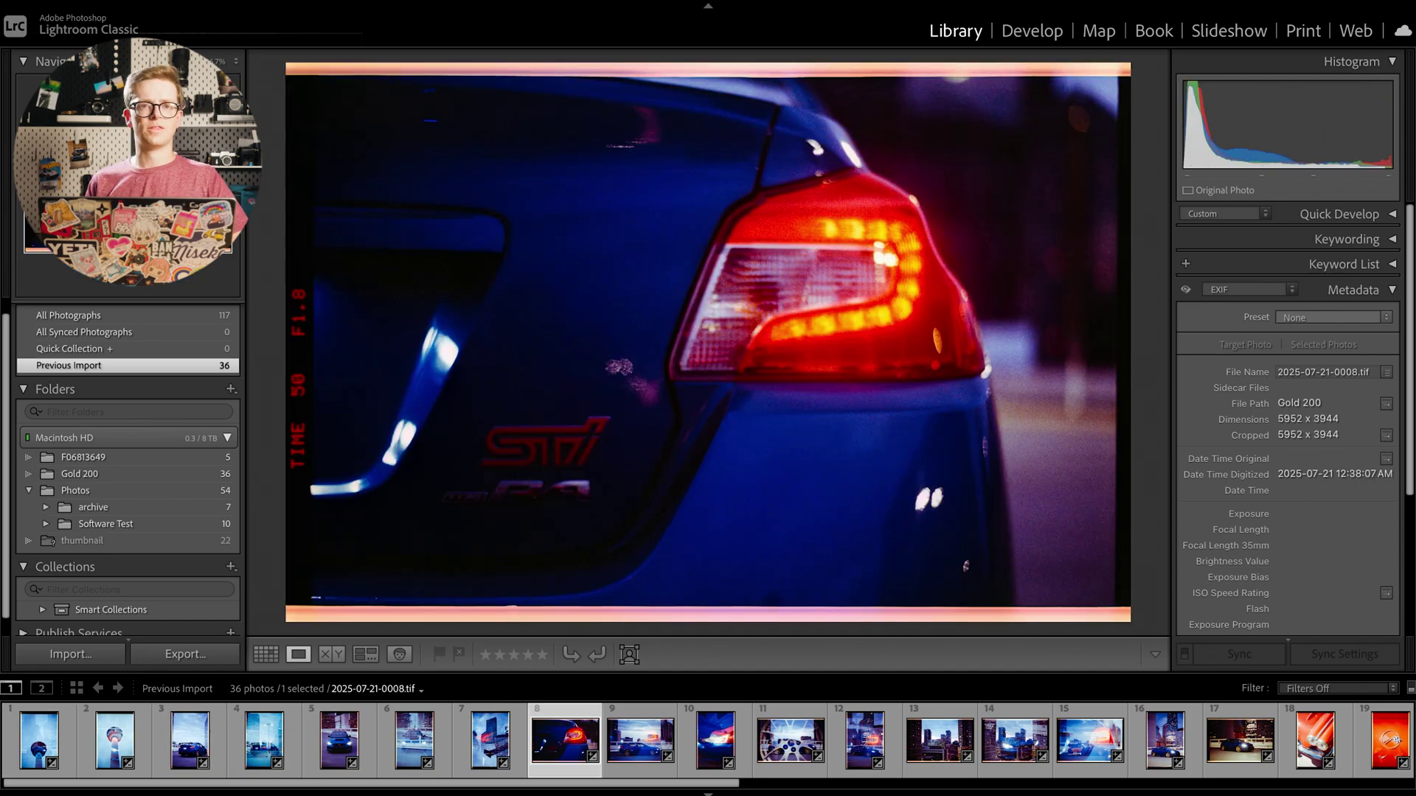
{"action": "key", "text": "Right"}
{"action": "key", "text": "Right"}
{"action": "key", "text": "Right"}
{"action": "key", "text": "Right"}
{"action": "key", "text": "Right"}
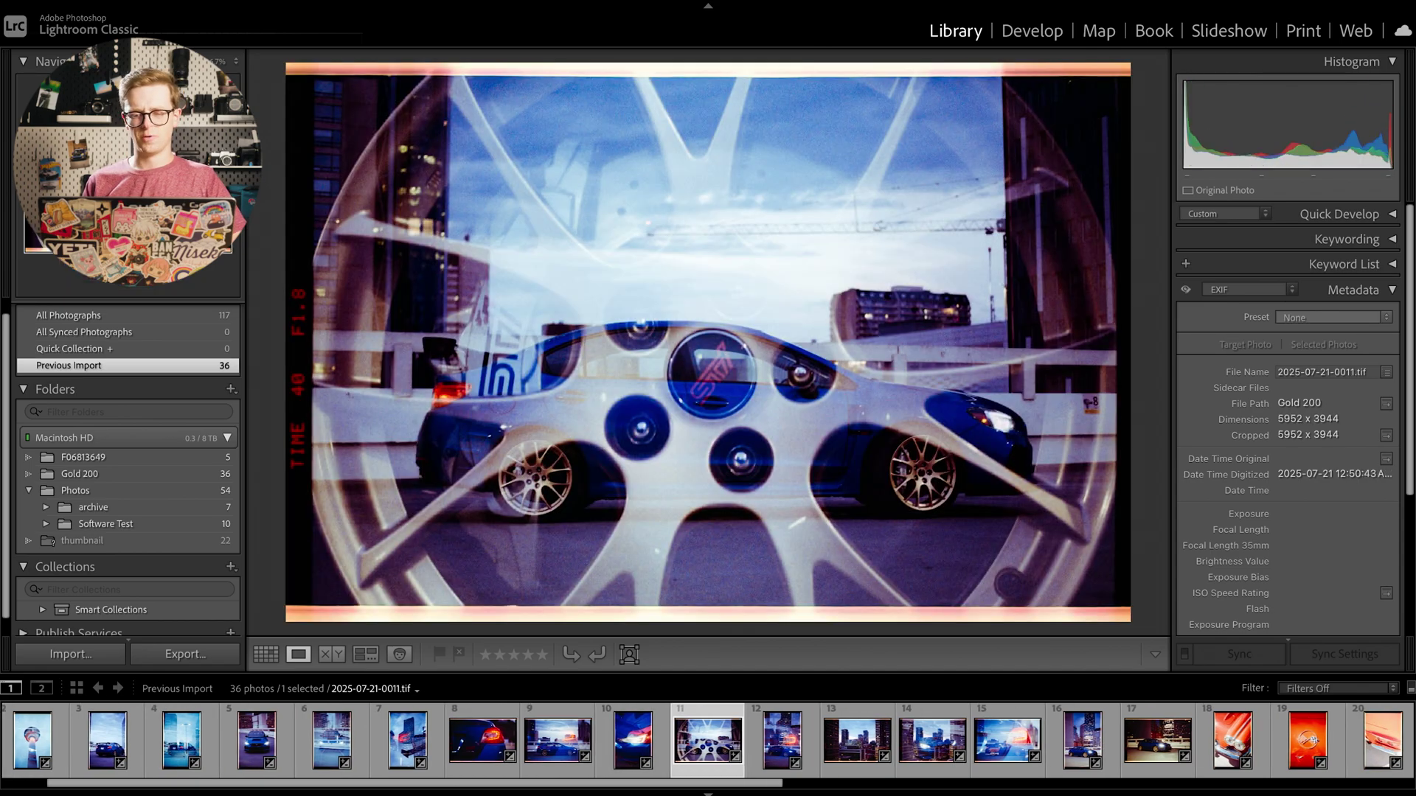
{"action": "key", "text": "Right"}
{"action": "key", "text": "Right"}
{"action": "key", "text": "Right"}
{"action": "key", "text": "Right"}
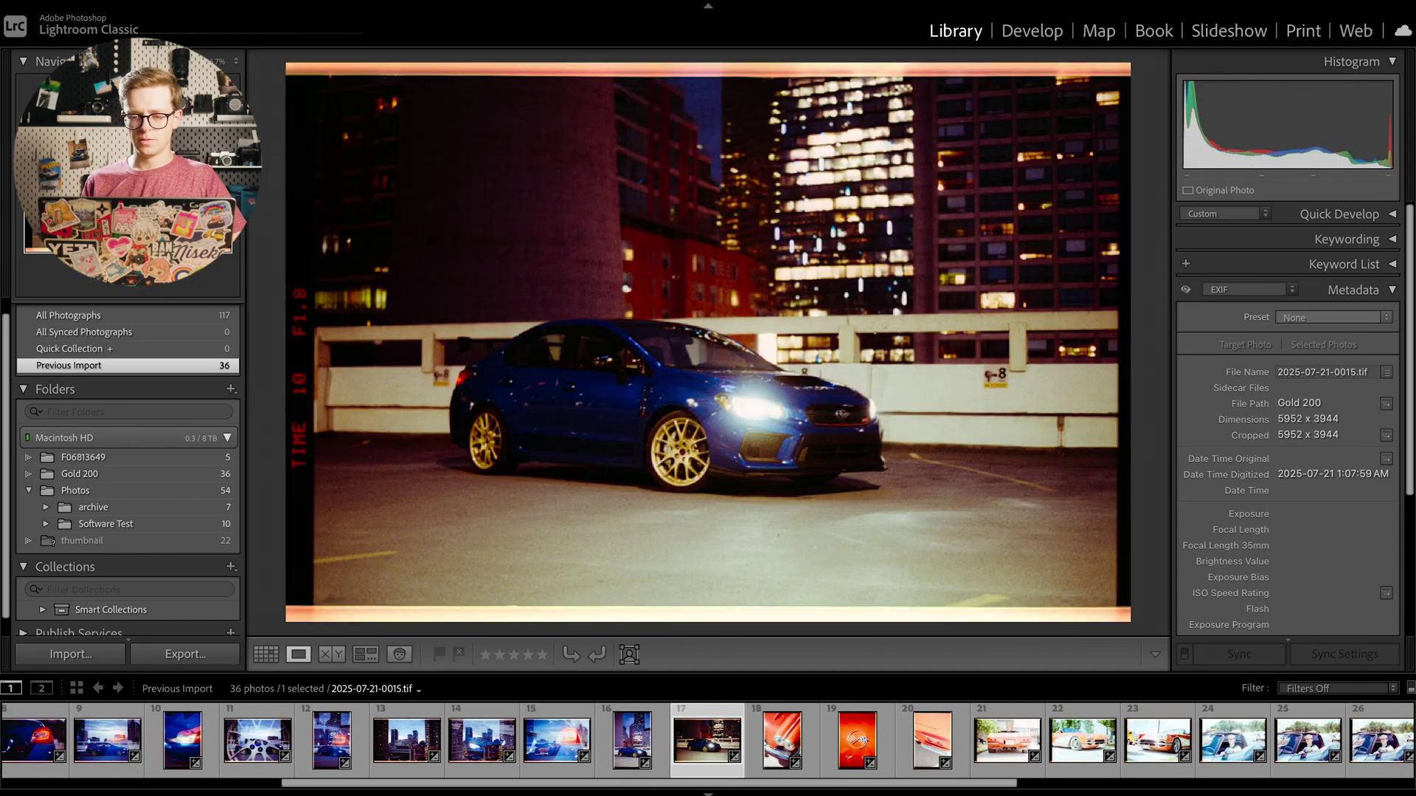
{"action": "key", "text": "Left"}
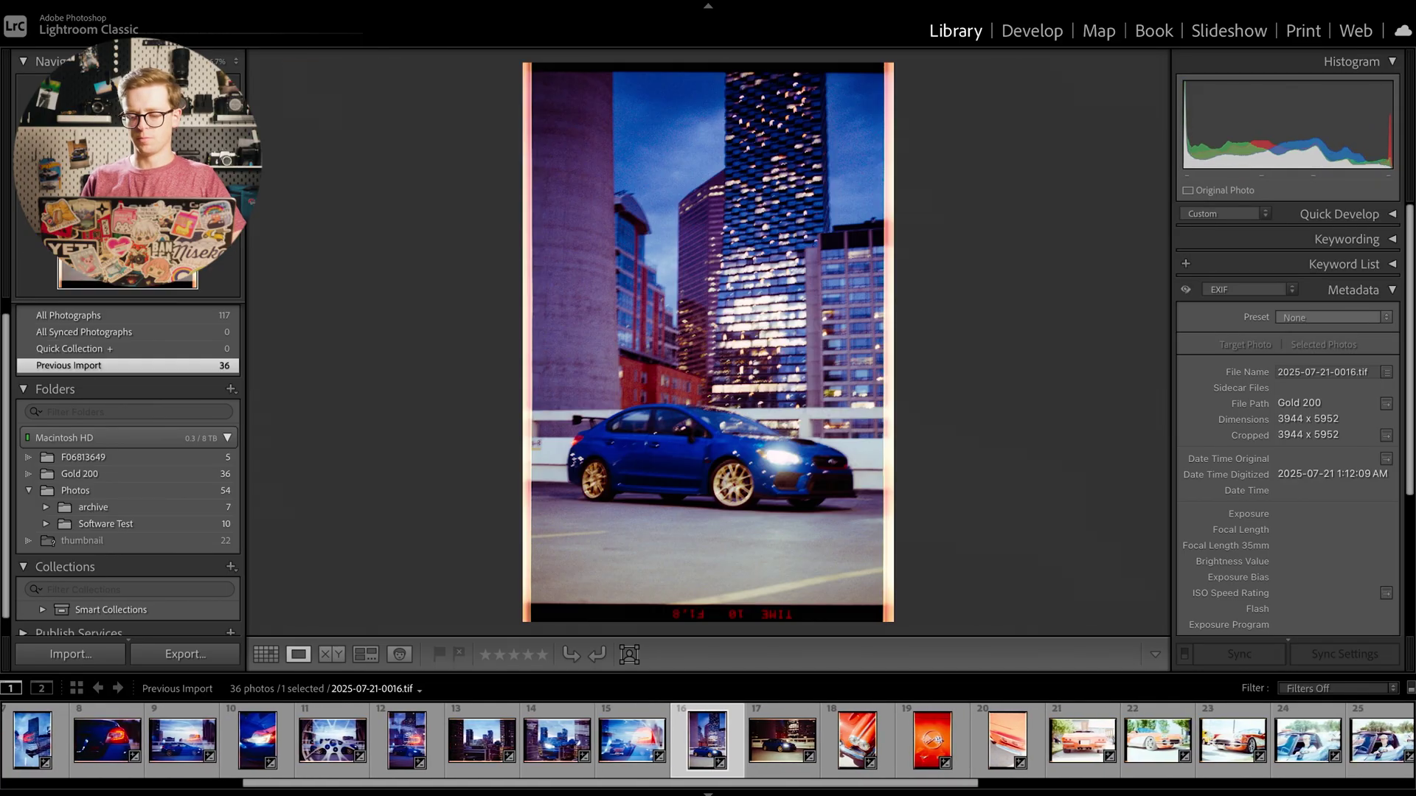
{"action": "key", "text": "Delete"}
{"action": "key", "text": "Return"}
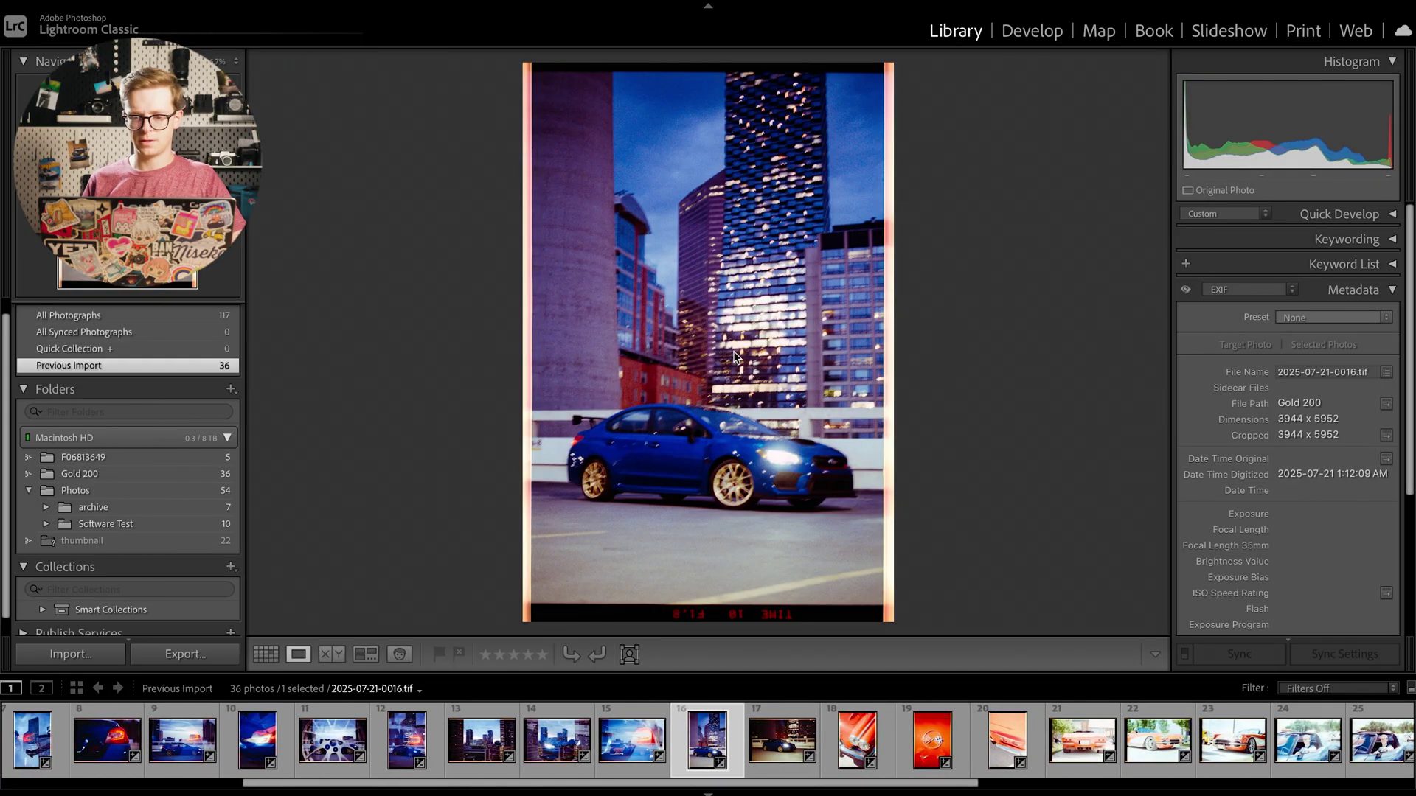
Try Brightness -17 on the next photo, discard it, and remove that photo from the catalog.
{"action": "key", "text": "Right"}
{"action": "key", "text": "Right"}
{"action": "key", "text": "Right"}
{"action": "key", "text": "Right"}
{"action": "key", "text": "Right"}
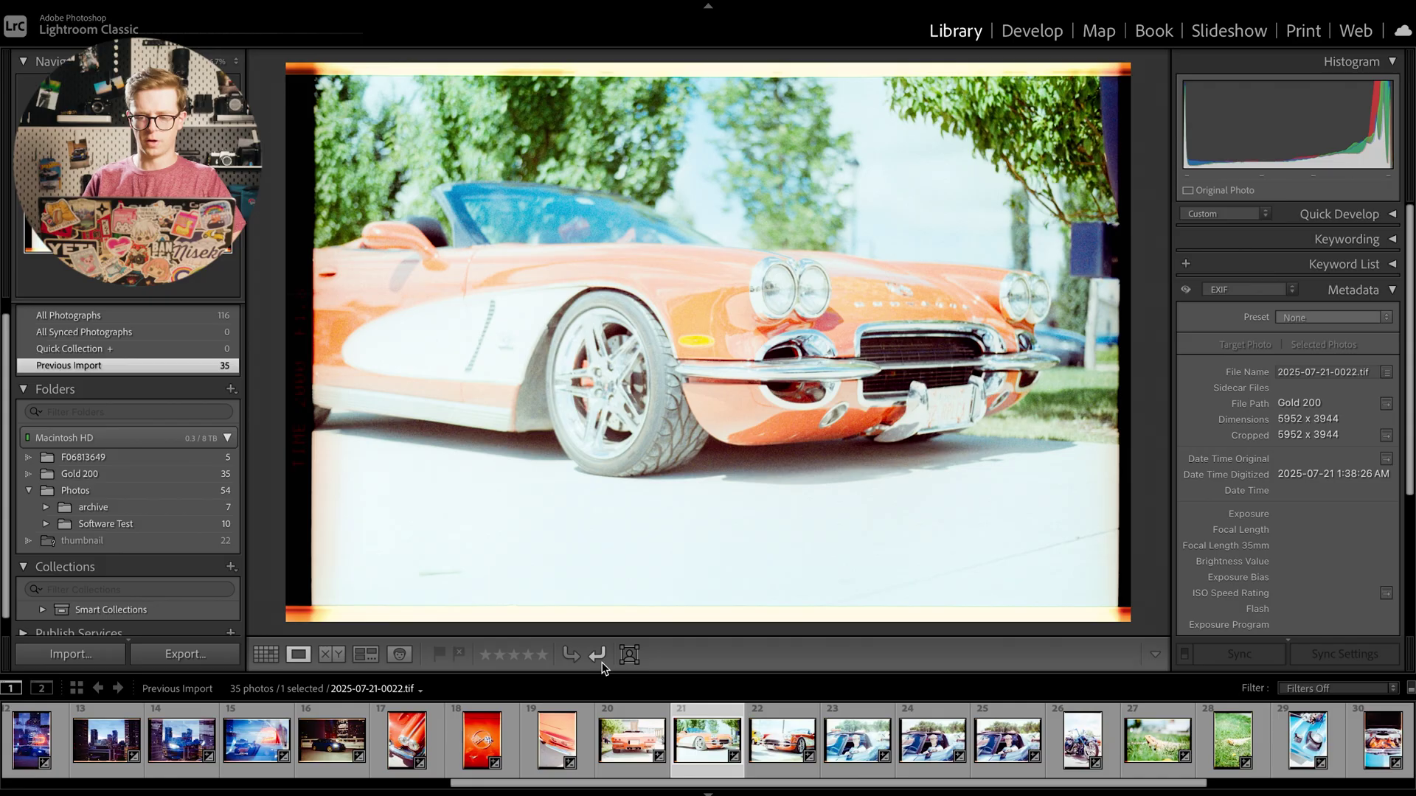
{"action": "key", "text": "super+shift+n"}
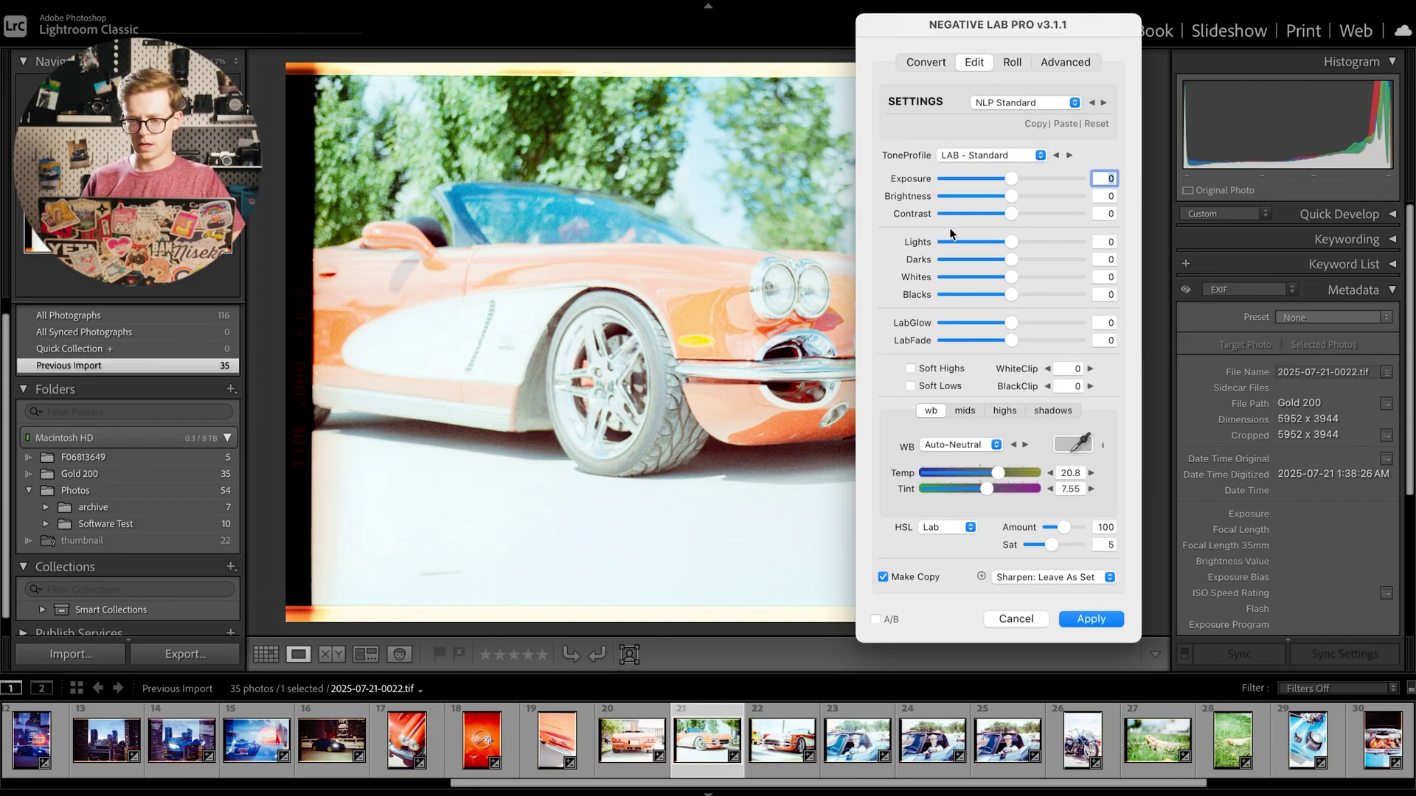
{"action": "mouse_move", "coordinate": [1011, 196]}
{"action": "left_mouse_down"}
{"action": "mouse_move", "coordinate": [967, 195]}
{"action": "mouse_move", "coordinate": [1002, 198]}
{"action": "mouse_move", "coordinate": [974, 197]}
{"action": "mouse_move", "coordinate": [959, 176]}
{"action": "mouse_move", "coordinate": [1003, 180]}
{"action": "mouse_move", "coordinate": [990, 180]}
{"action": "left_mouse_up"}
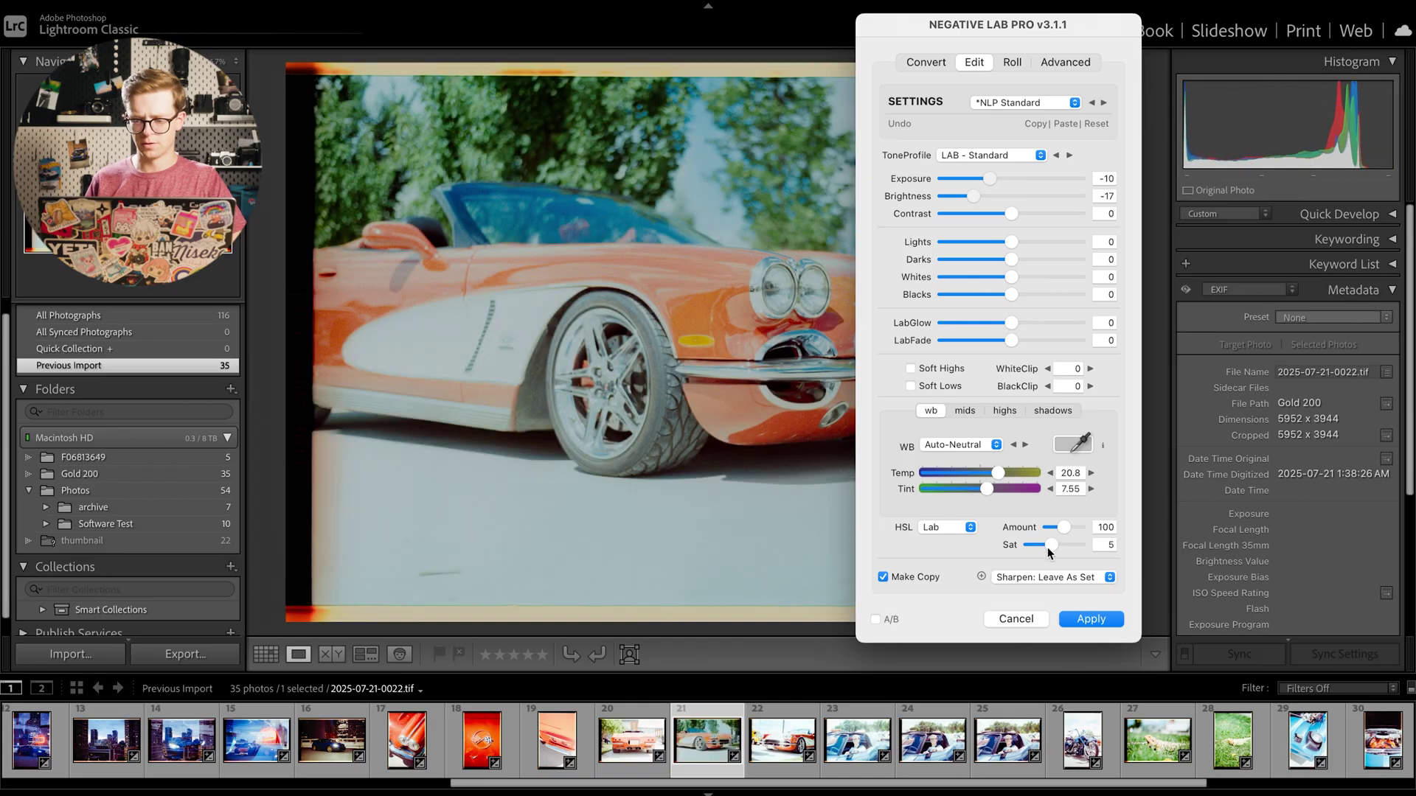
{"action": "left_click", "coordinate": [1022, 616]}
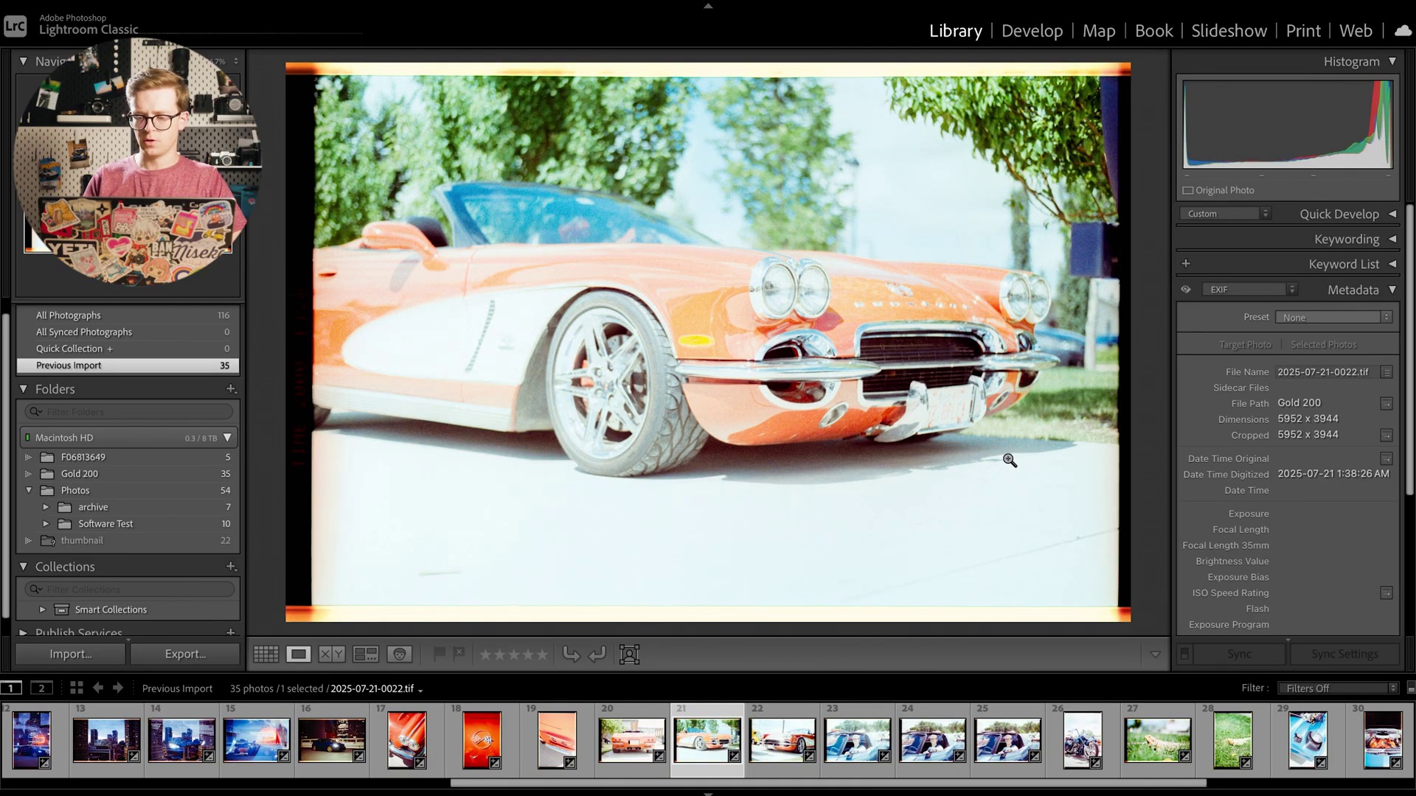
{"action": "key", "text": "Delete"}
{"action": "left_click", "coordinate": [748, 352]}
Move to the blue motorcycle scan and open its Negative Lab Pro editor.
{"action": "key", "text": "Right"}
{"action": "key", "text": "Right"}
{"action": "key", "text": "Right"}
{"action": "key", "text": "Right"}
{"action": "key", "text": "Right"}
{"action": "key", "text": "Right"}
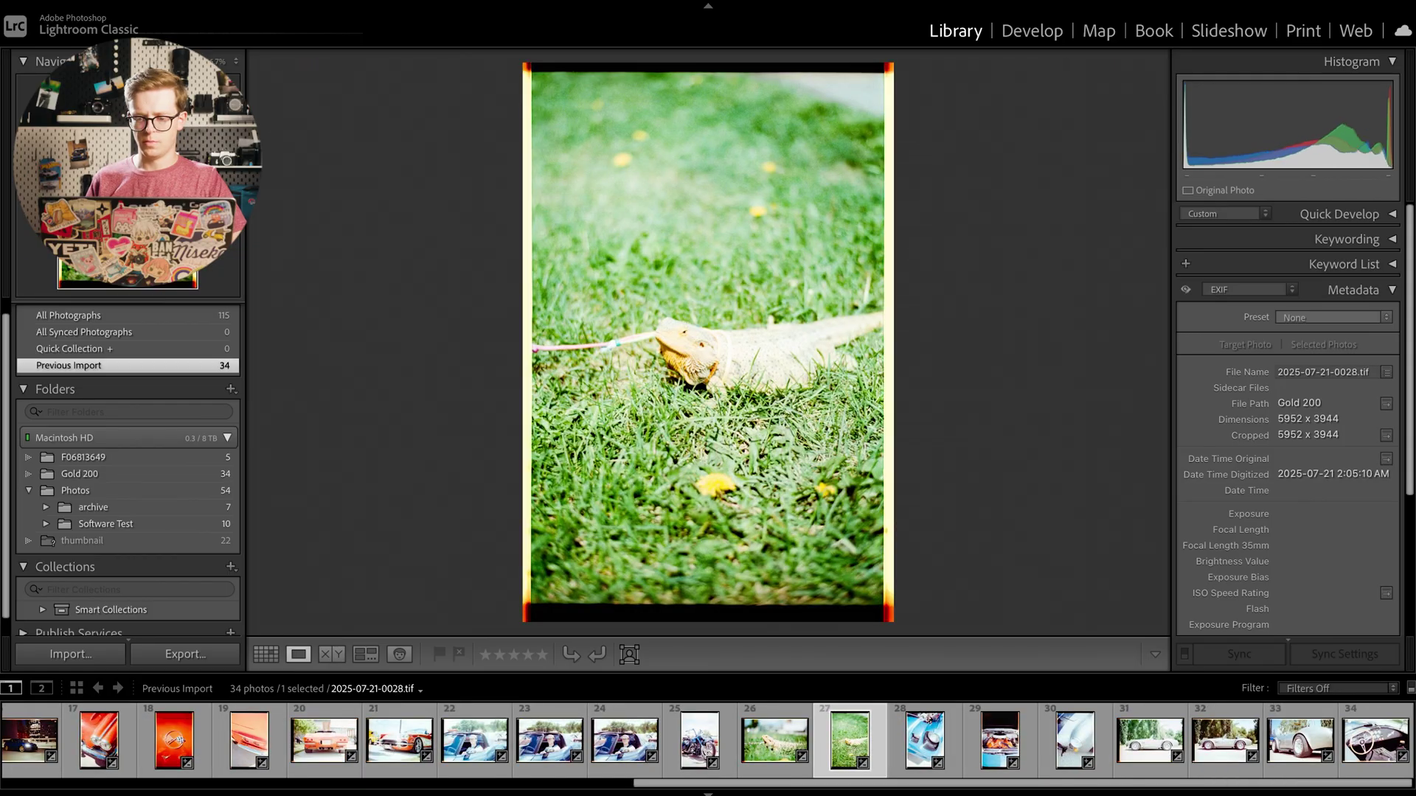
{"action": "key", "text": "Right"}
{"action": "key", "text": "Right"}
{"action": "key", "text": "Right"}
{"action": "key", "text": "Left"}
{"action": "key", "text": "Left"}
{"action": "key", "text": "Left"}
{"action": "key", "text": "Left"}
{"action": "key", "text": "Left"}
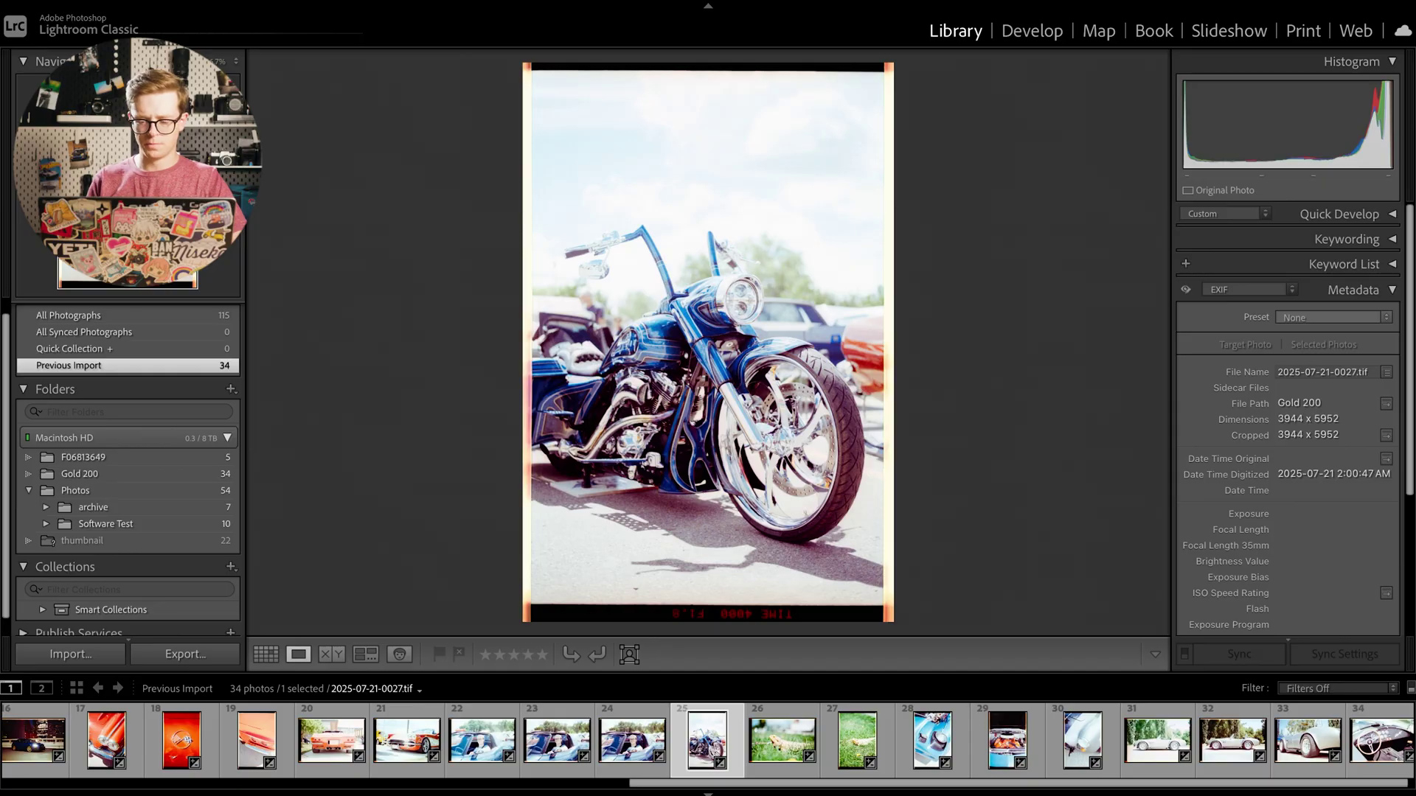
{"action": "key", "text": "super+shift+n"}
{"action": "left_click_drag", "start_coordinate": [1010, 30], "coordinate": [1091, 25]}
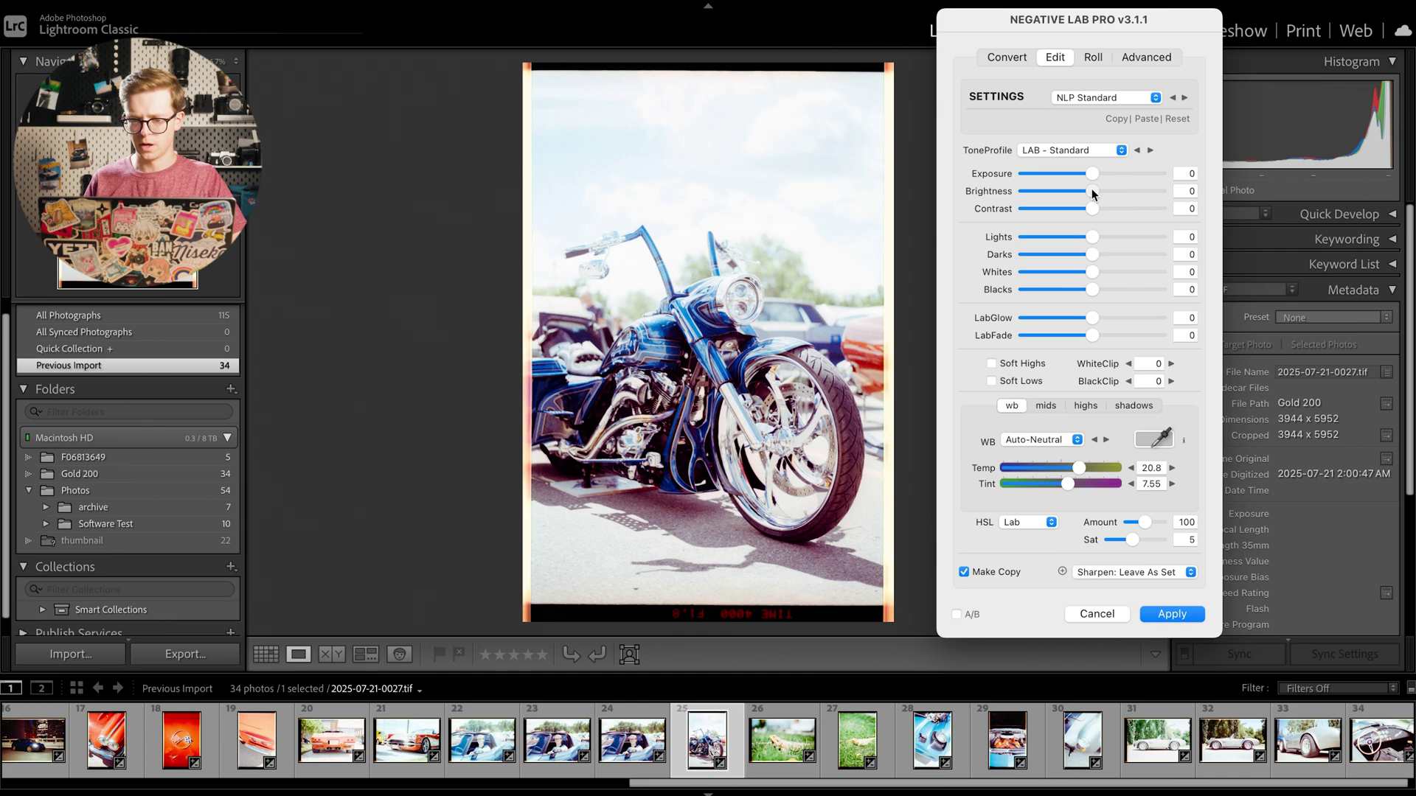
Set Brightness -11, Lights -20 and Whites 19 on the motorcycle, and apply as a copy.
{"action": "left_click_drag", "start_coordinate": [1073, 189], "coordinate": [1068, 190]}
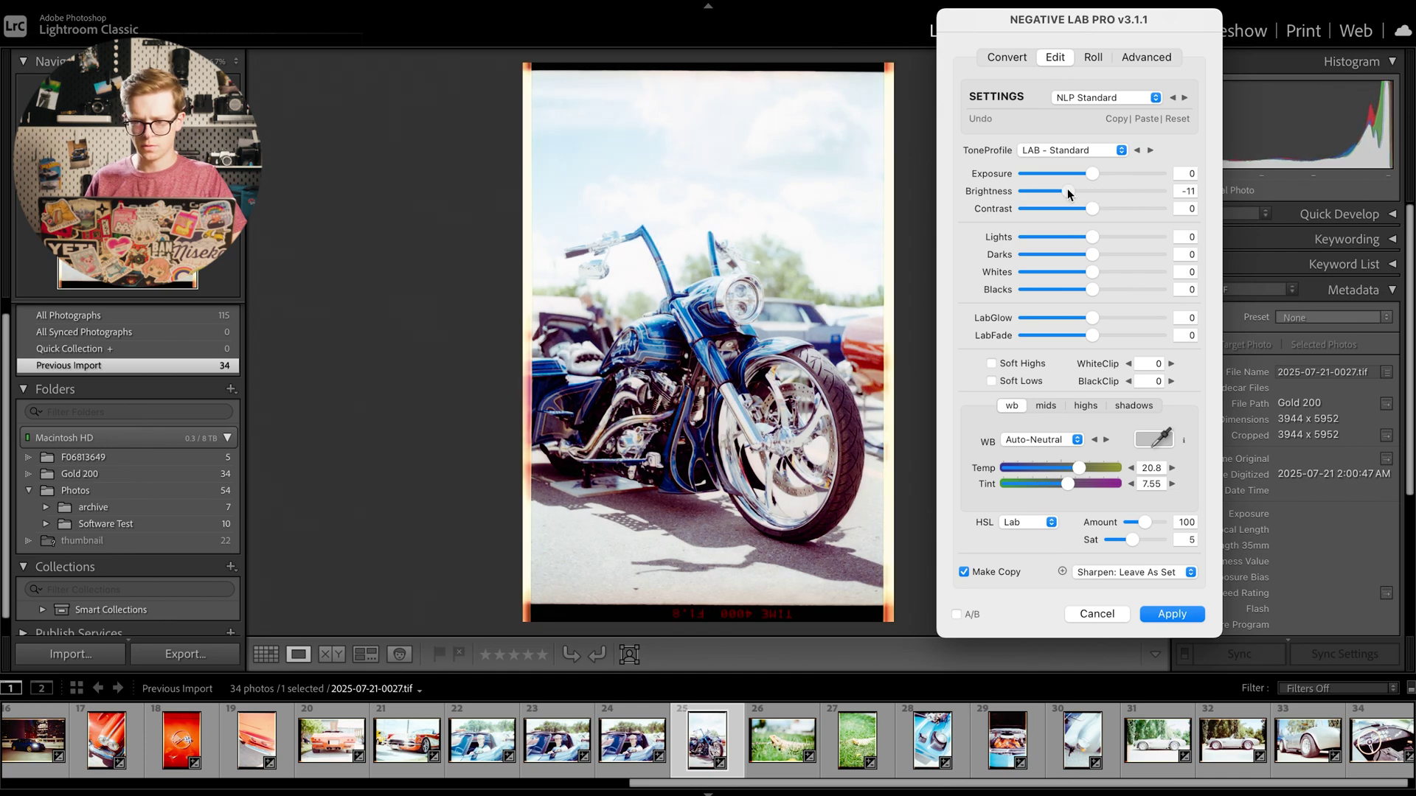
{"action": "left_click_drag", "start_coordinate": [1095, 174], "coordinate": [1085, 174]}
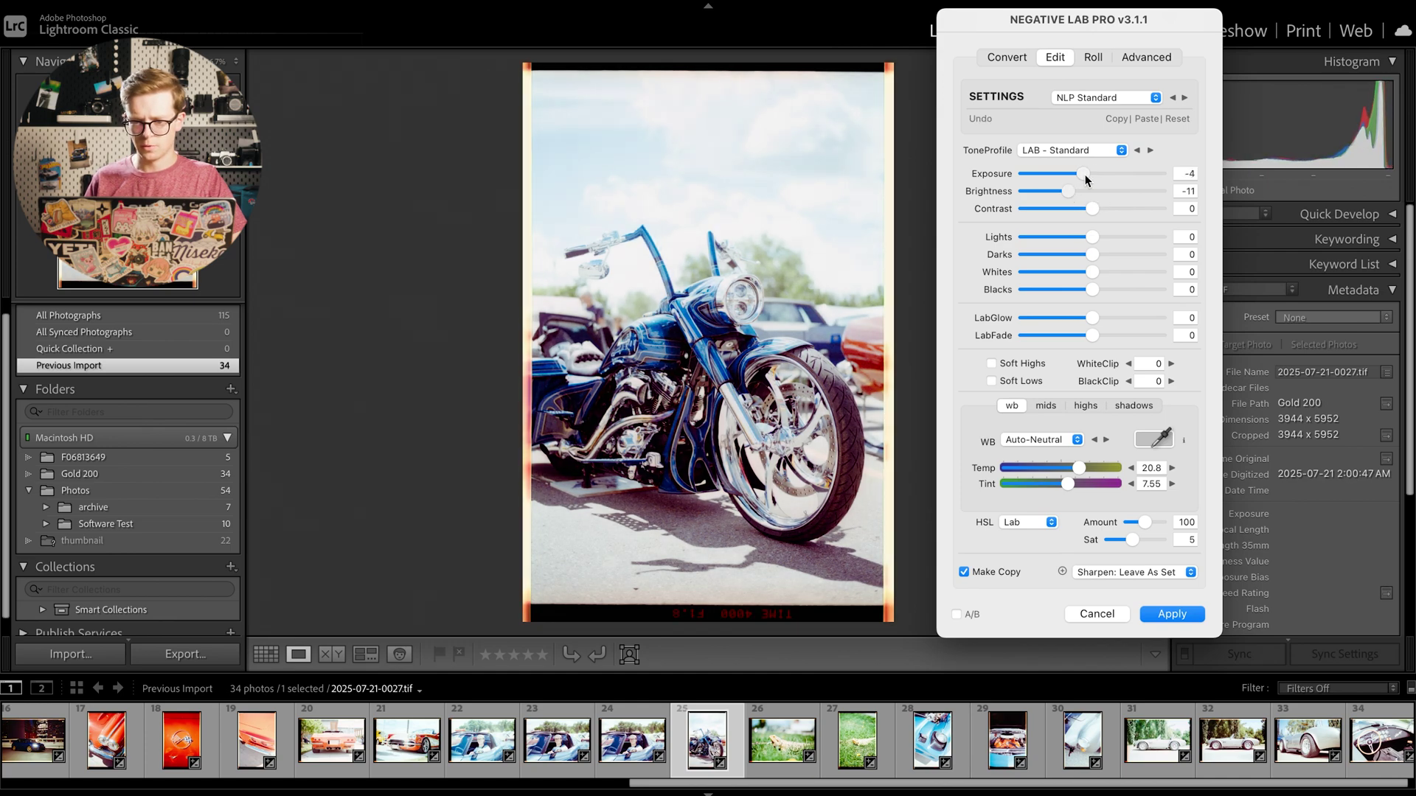
{"action": "left_click_drag", "start_coordinate": [1094, 237], "coordinate": [1064, 236]}
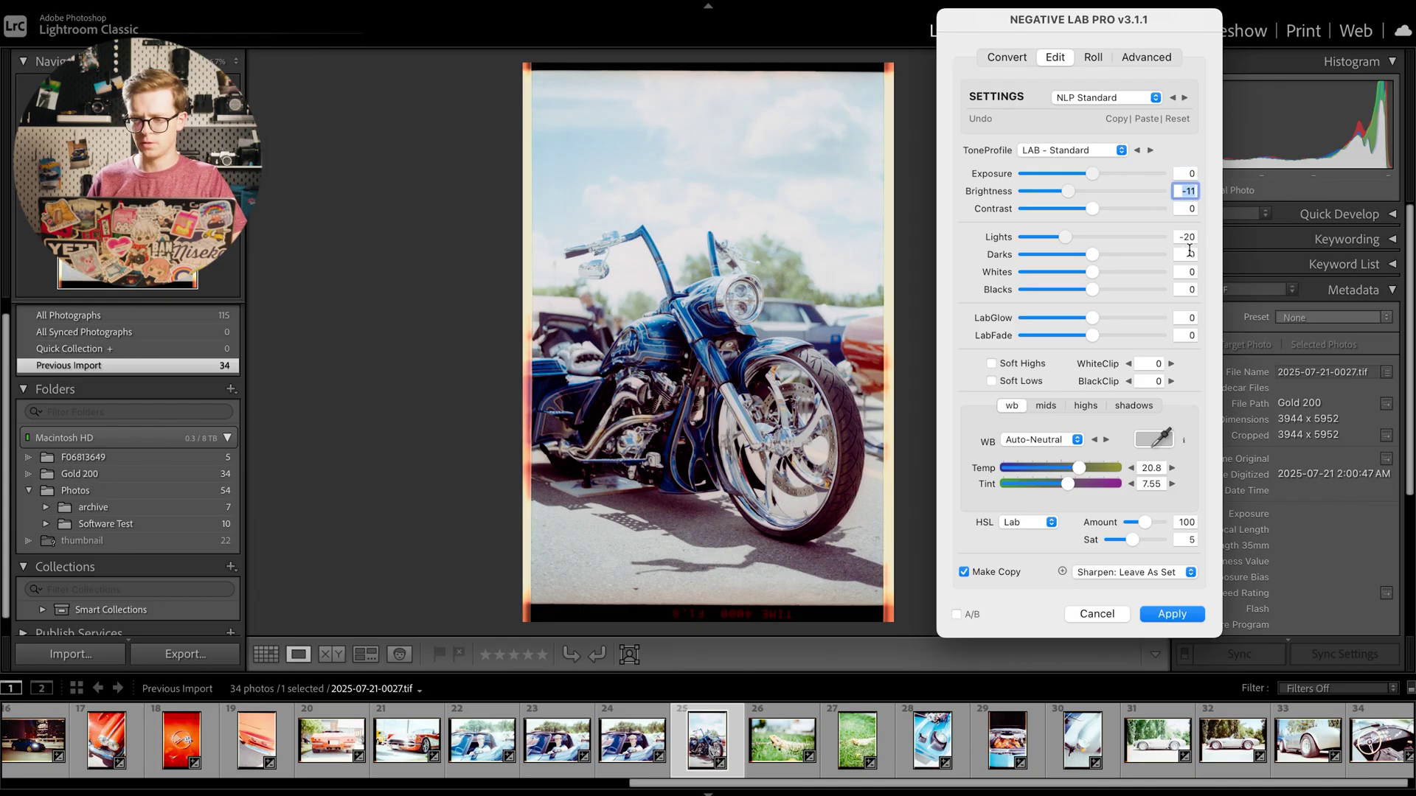
{"action": "left_click_drag", "start_coordinate": [1092, 272], "coordinate": [1108, 273]}
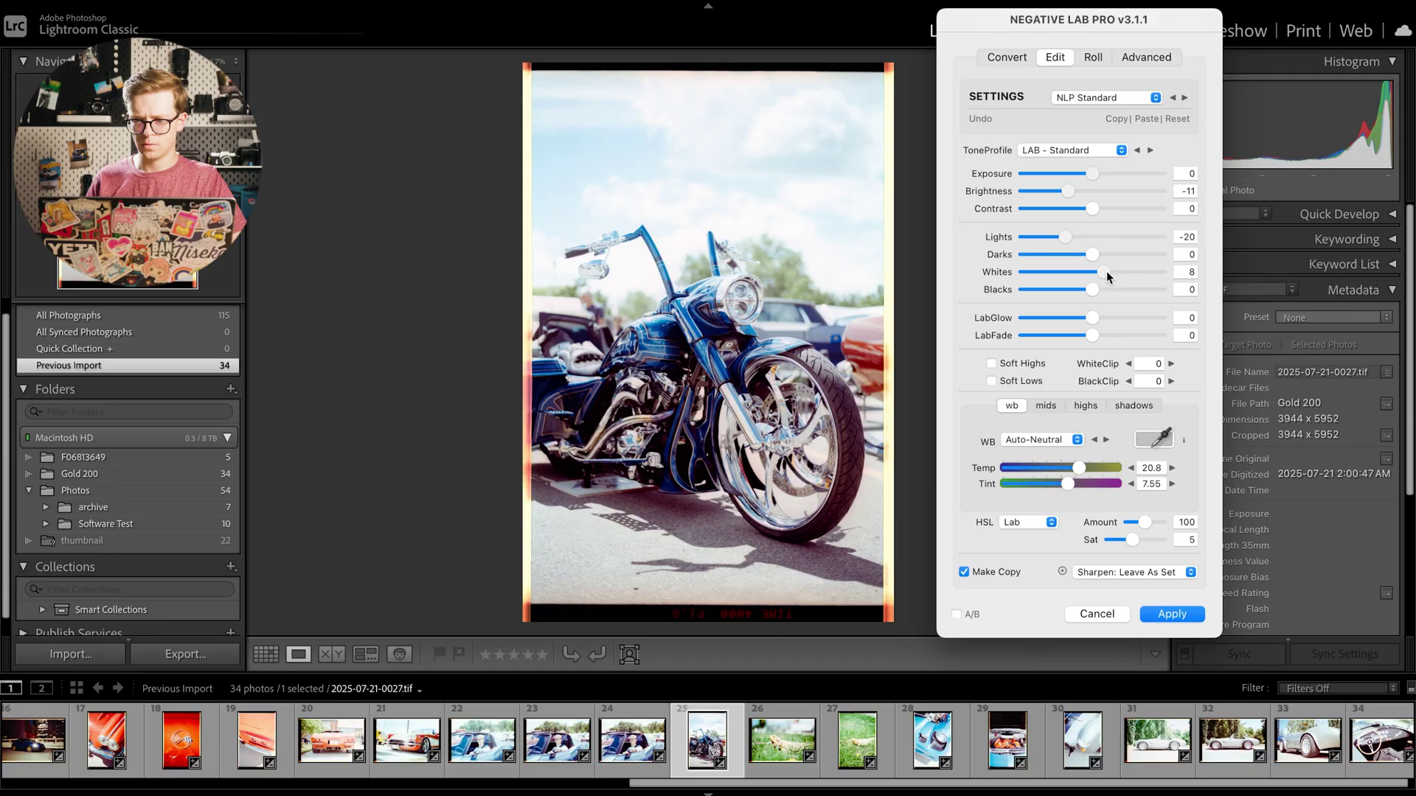
{"action": "left_click_drag", "start_coordinate": [1107, 272], "coordinate": [1121, 279]}
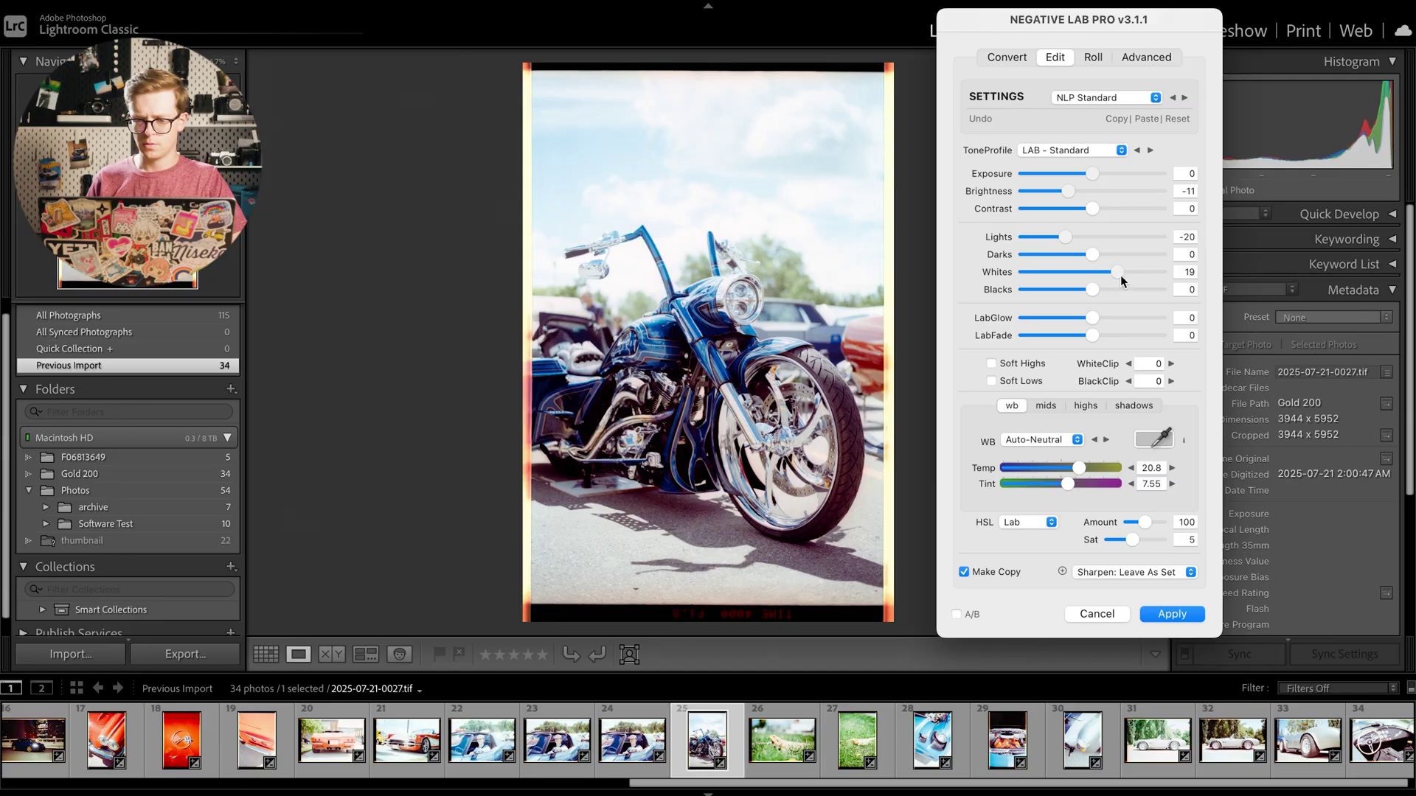
{"action": "left_click", "coordinate": [1174, 615]}
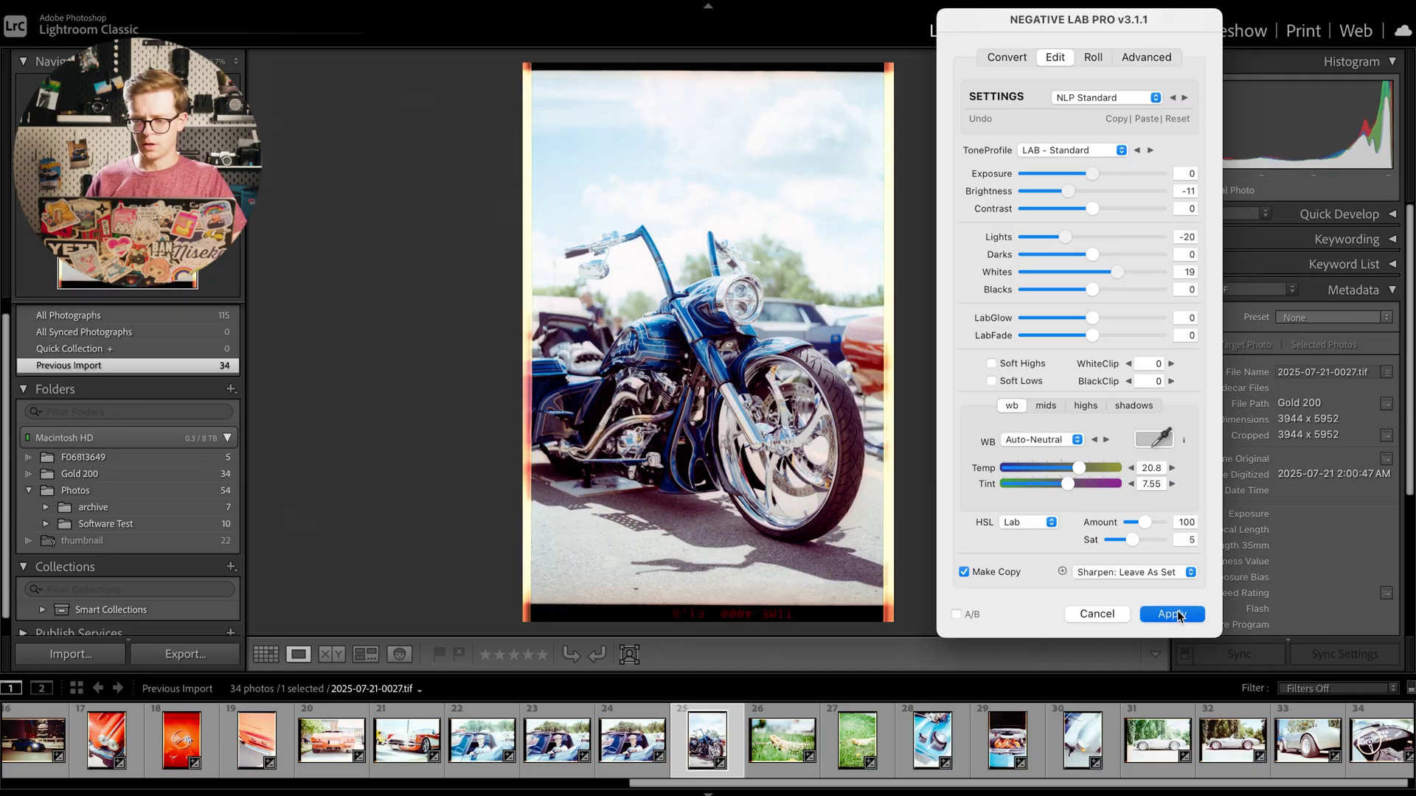
In the Gold 200 grid, move the motorcycle's positive copy to the front of its stack.
{"action": "left_click", "coordinate": [266, 654]}
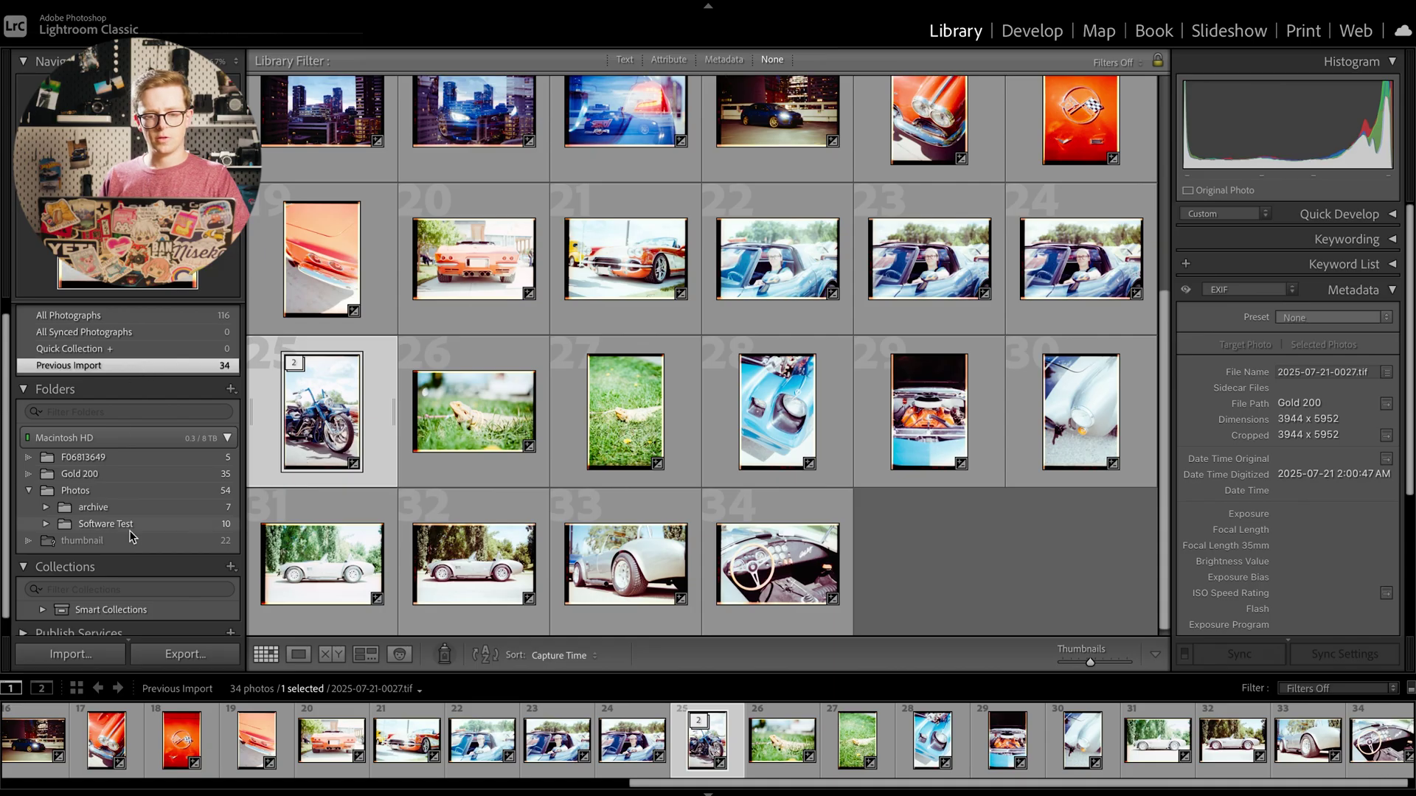
{"action": "left_click", "coordinate": [118, 476]}
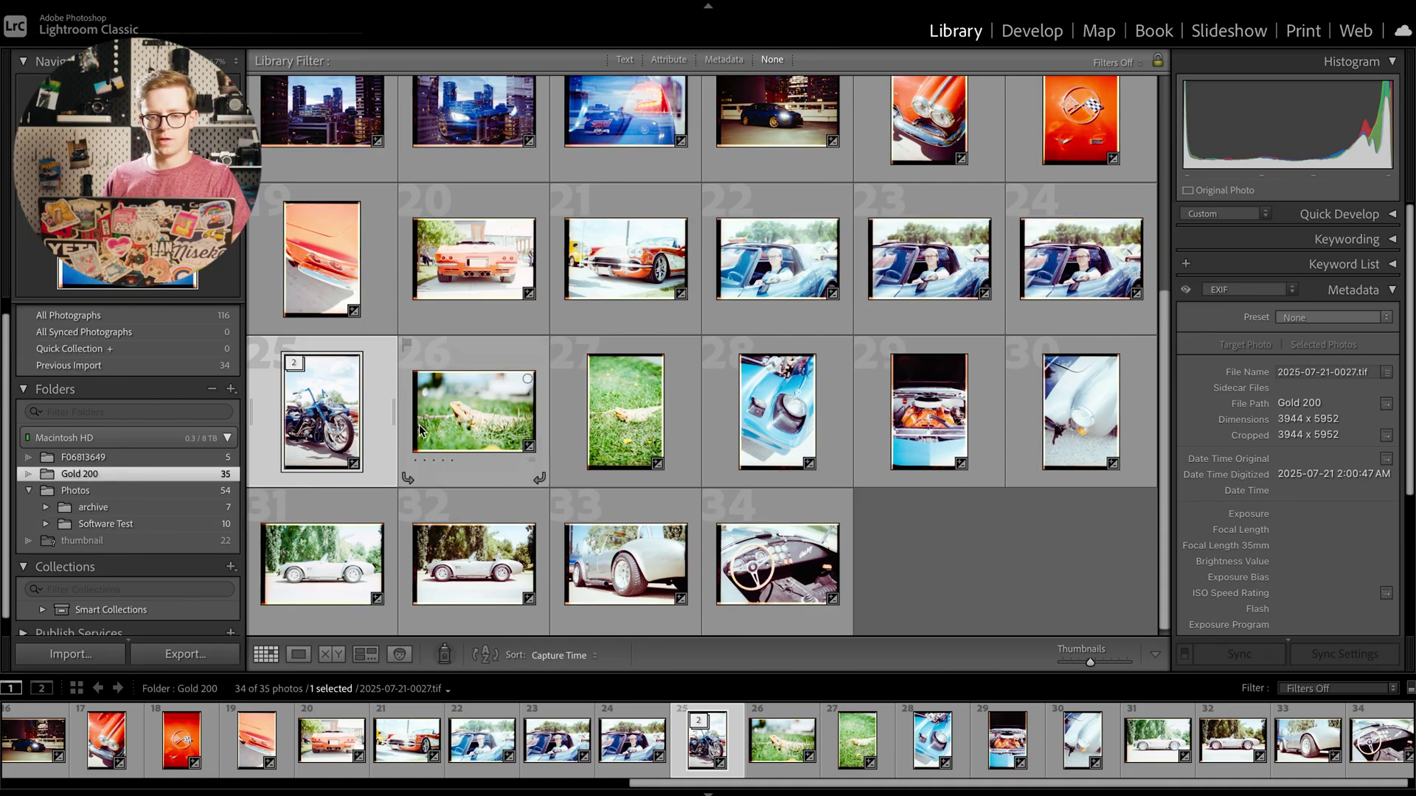
{"action": "left_click", "coordinate": [396, 410]}
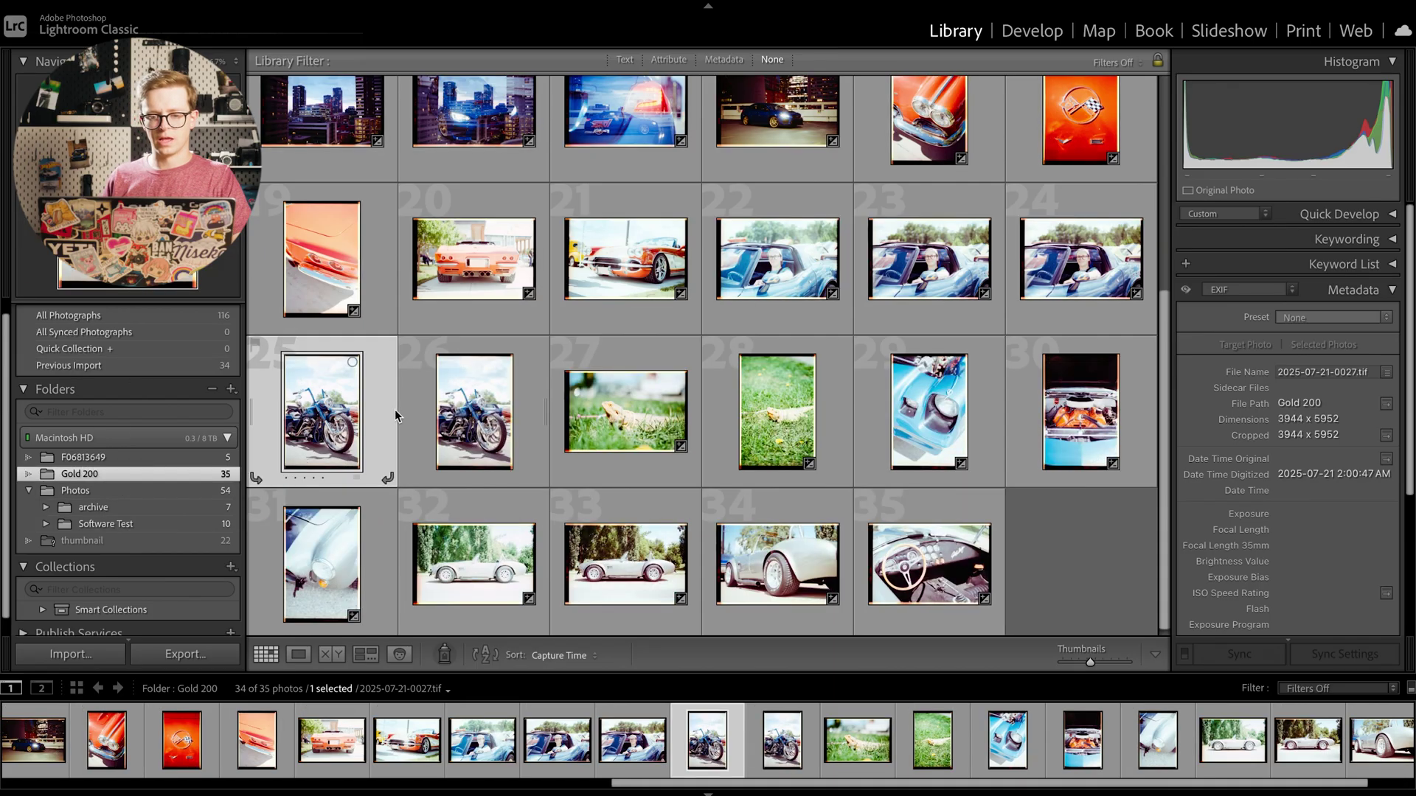
{"action": "left_click", "coordinate": [459, 410]}
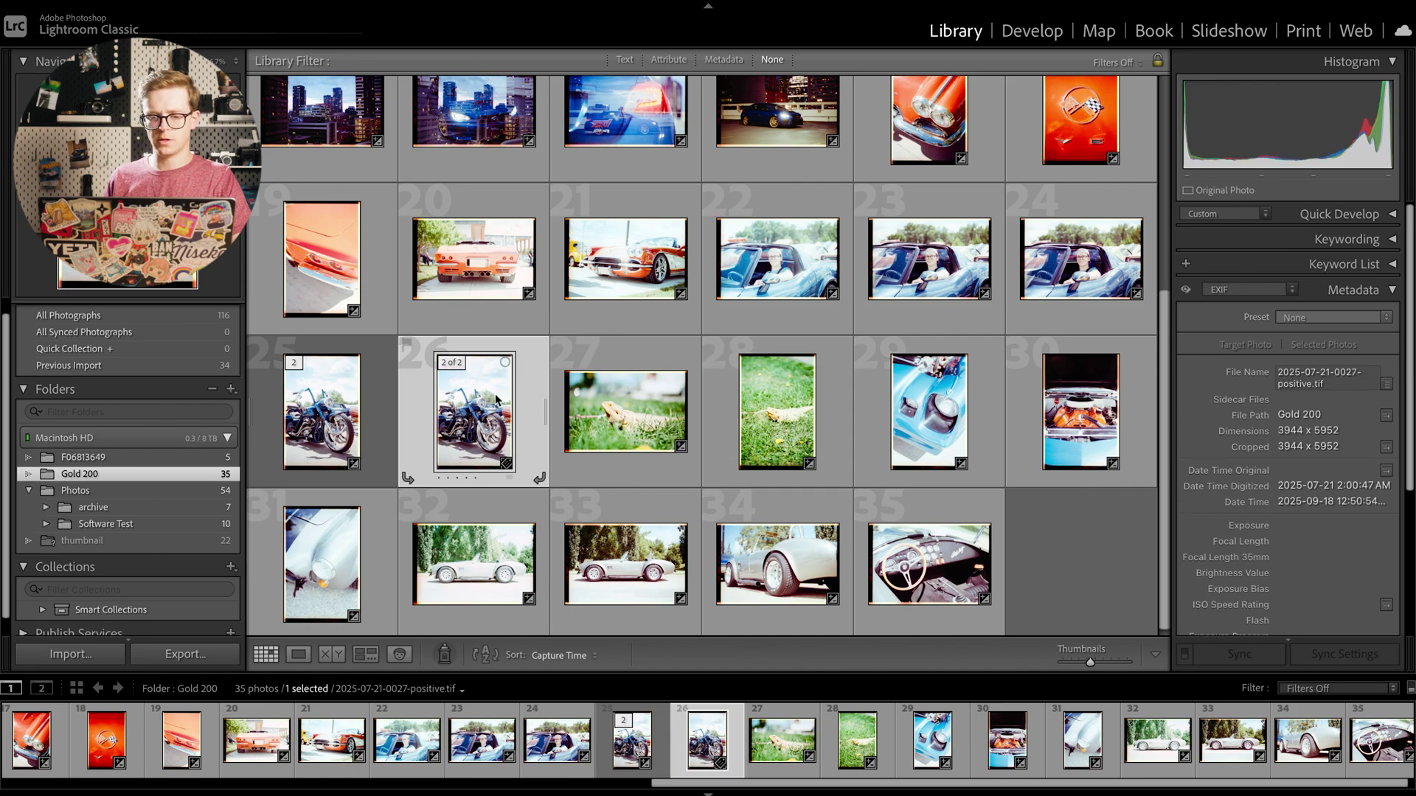
{"action": "left_click_drag", "start_coordinate": [495, 393], "coordinate": [313, 426]}
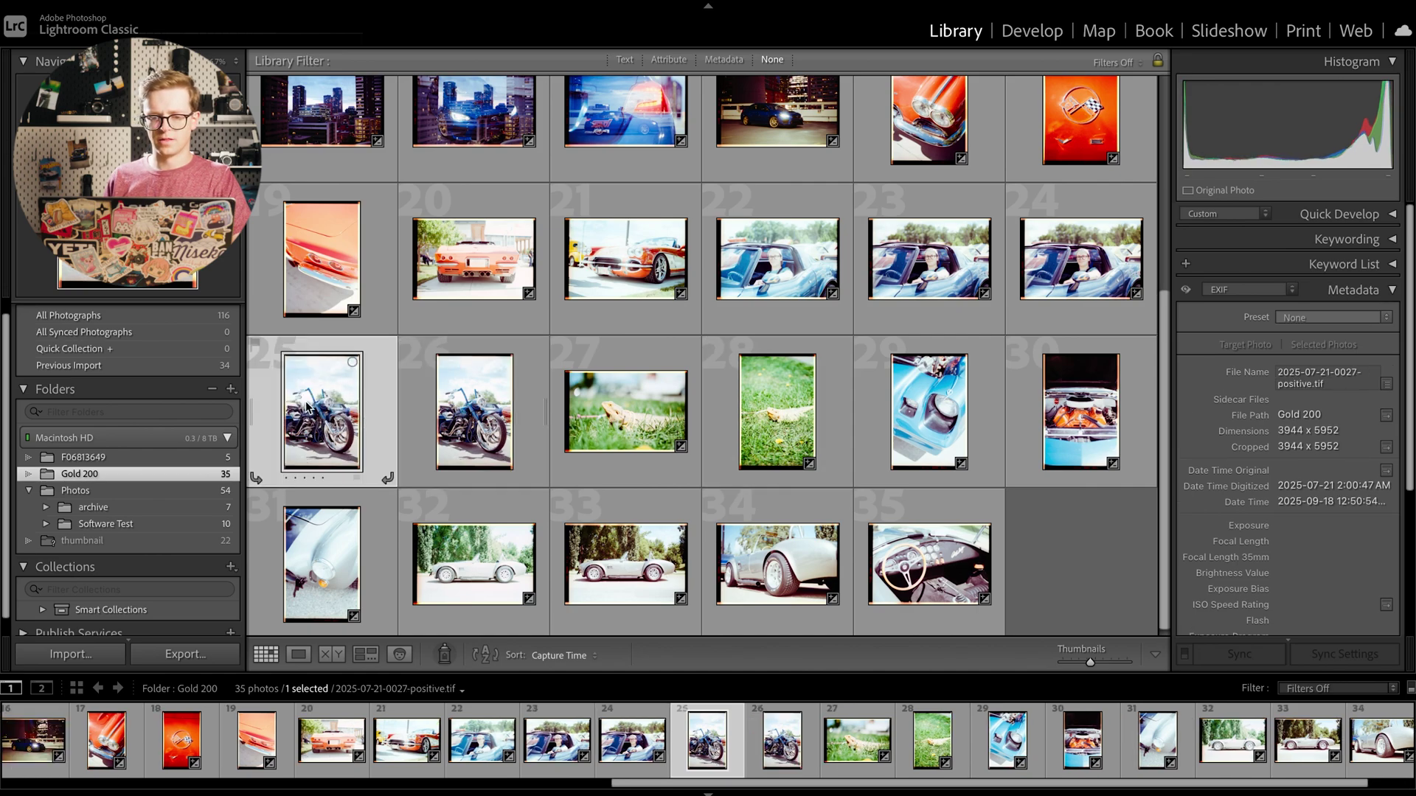
{"action": "left_click", "coordinate": [254, 415]}
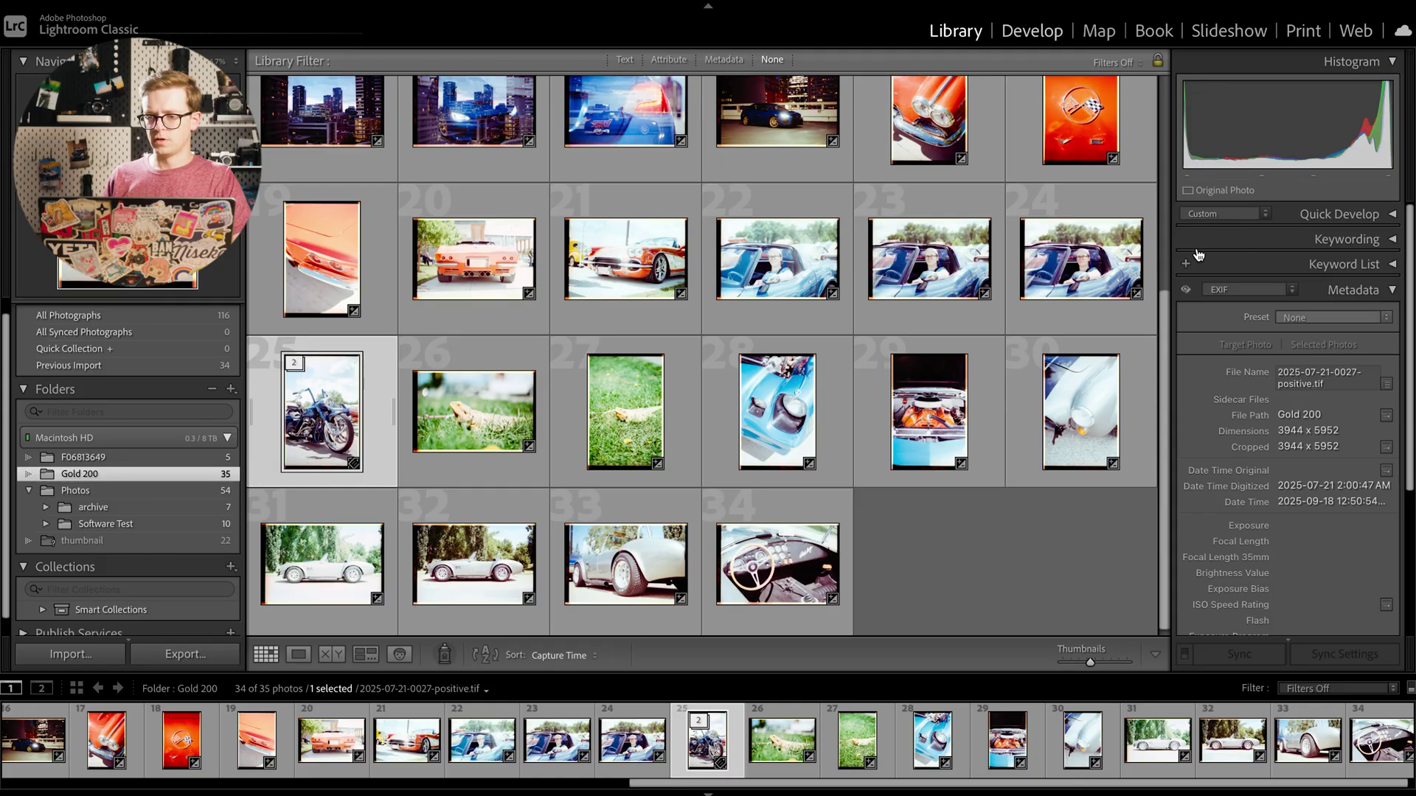
Crop the motorcycle copy at 2 x 3 / 4 x 6, pulling the frame inside the film borders.
{"action": "key", "text": "d"}
{"action": "left_click", "coordinate": [1232, 230]}
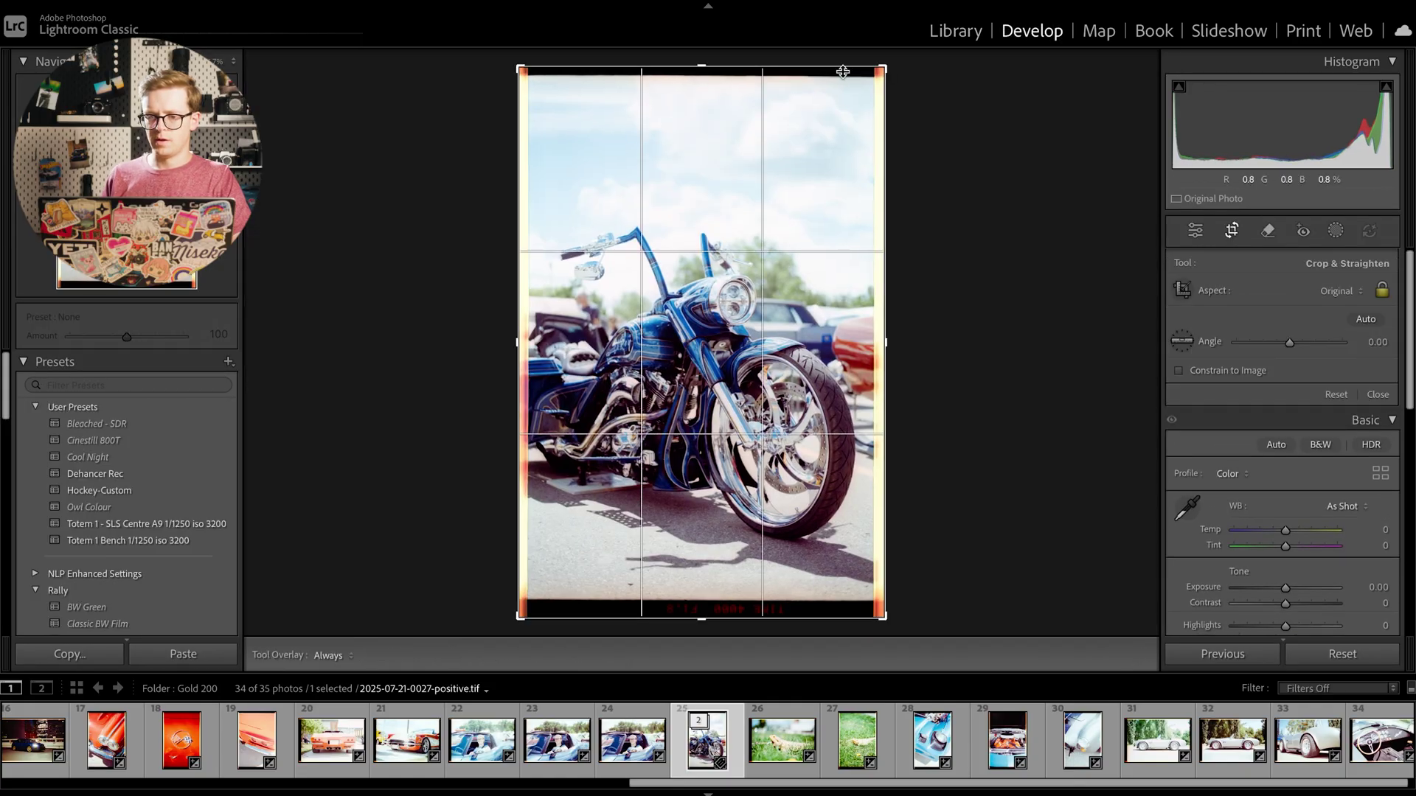
{"action": "left_click", "coordinate": [1335, 290]}
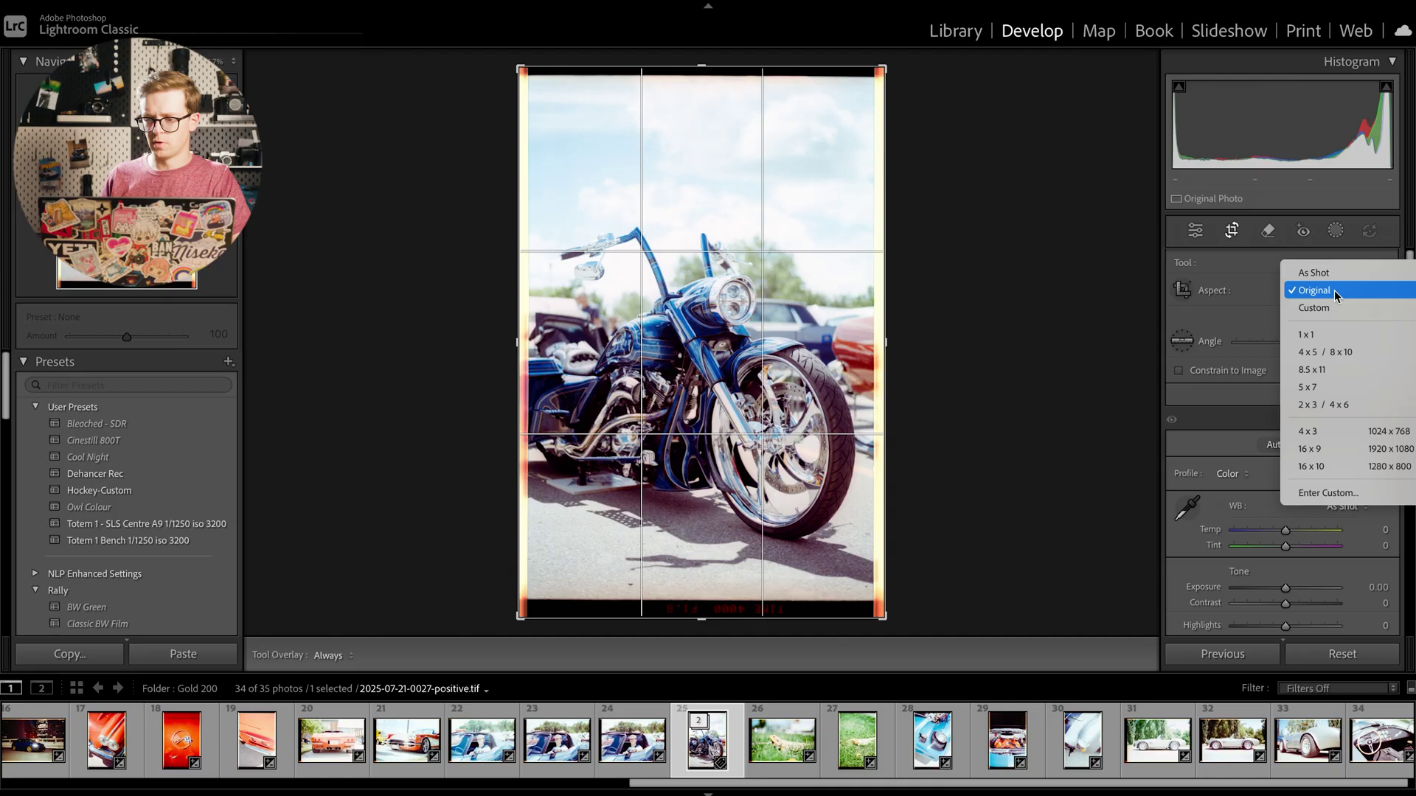
{"action": "left_click", "coordinate": [1327, 405]}
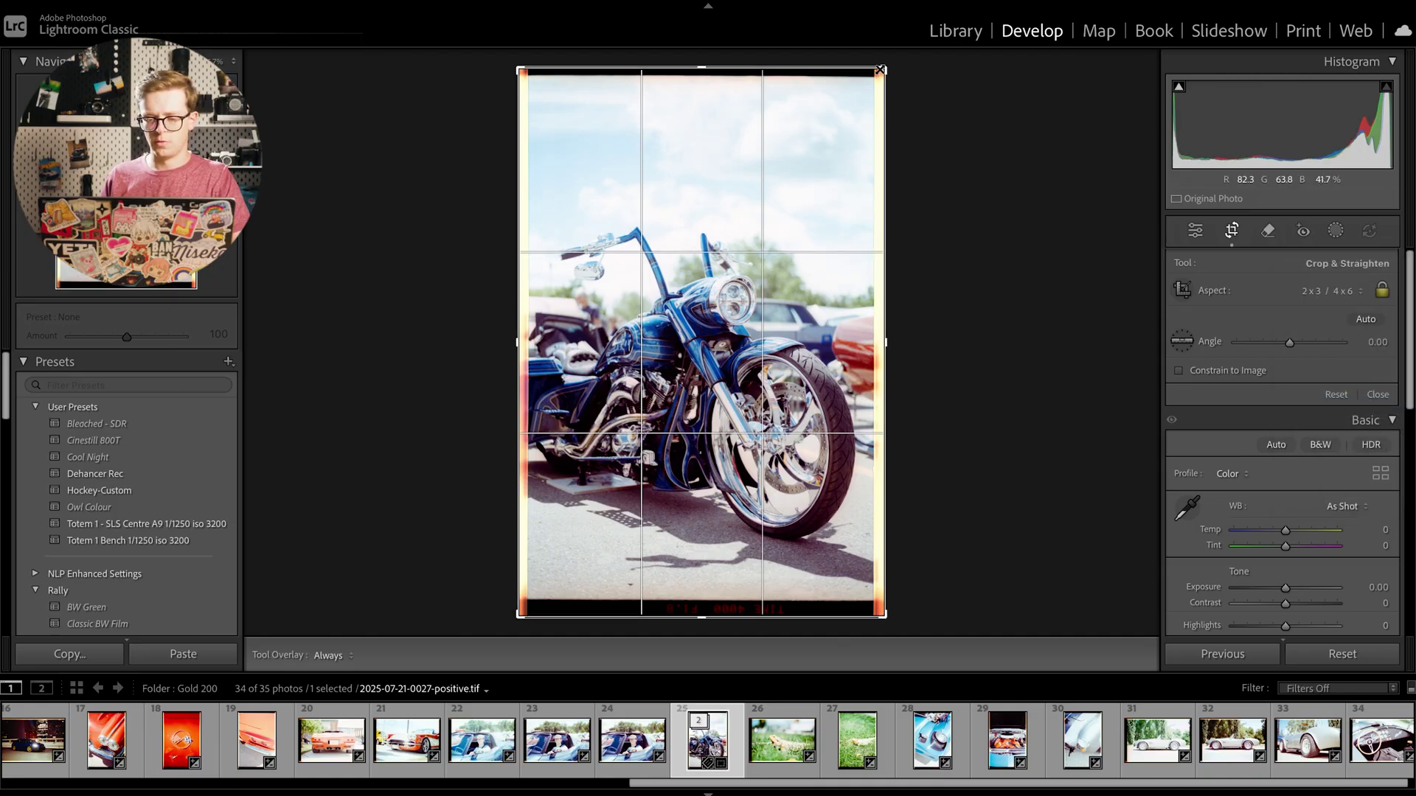
{"action": "left_click_drag", "start_coordinate": [879, 70], "coordinate": [866, 71]}
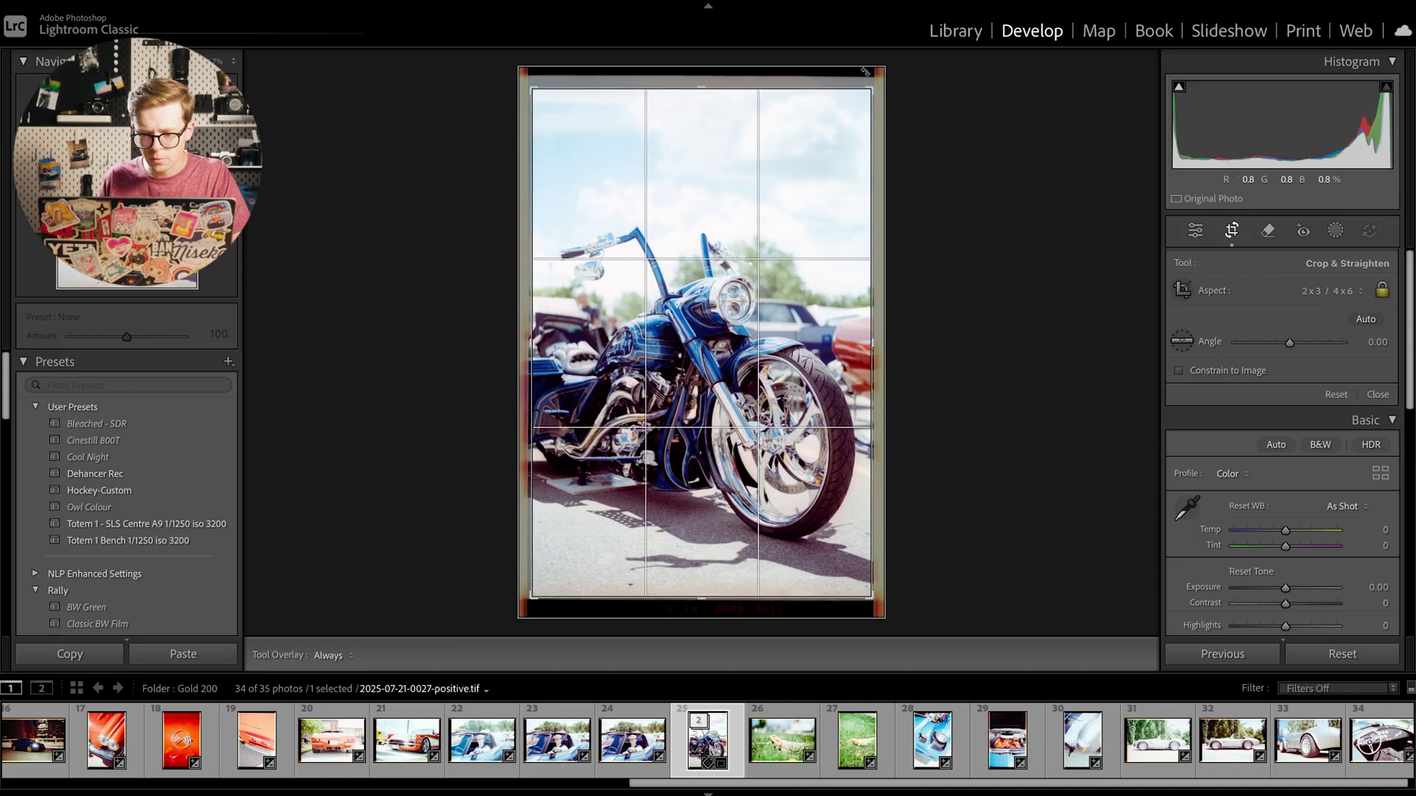
{"action": "left_click_drag", "start_coordinate": [824, 130], "coordinate": [828, 131]}
Commit the crop, set Saturation to +30, and zoom in on the headlight.
{"action": "left_click", "coordinate": [1227, 230]}
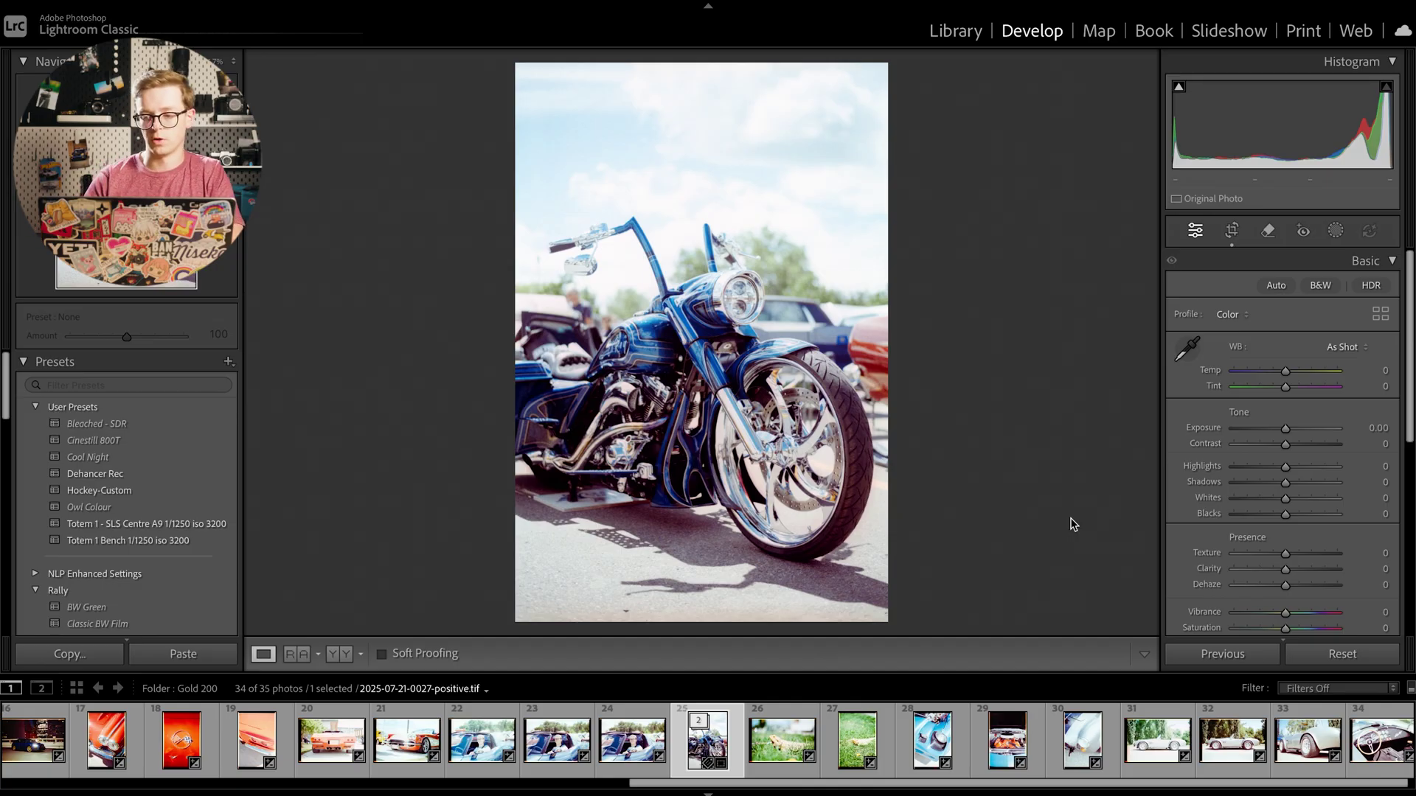
{"action": "scroll", "coordinate": [1317, 492], "scroll_direction": "down", "scroll_amount": 3}
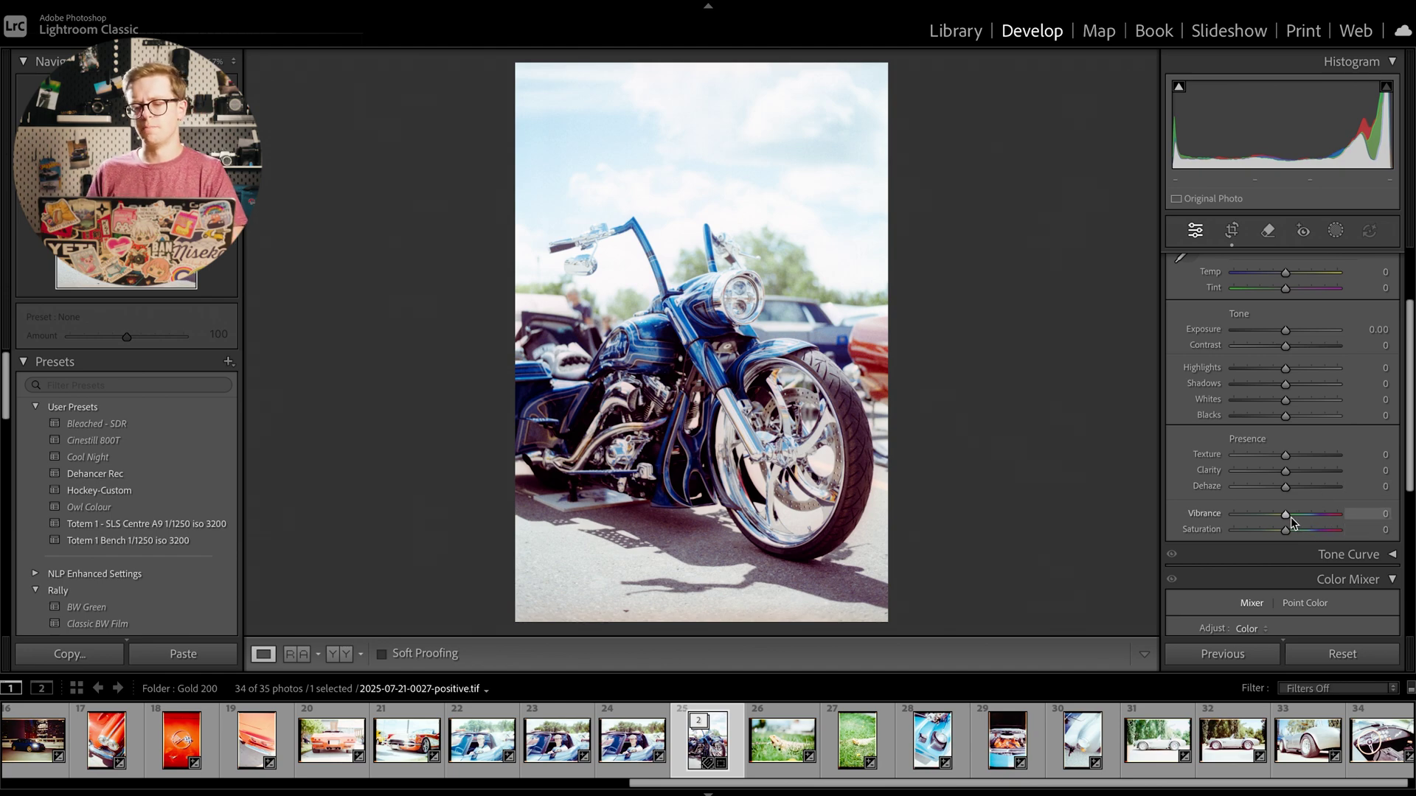
{"action": "left_click", "coordinate": [1375, 528]}
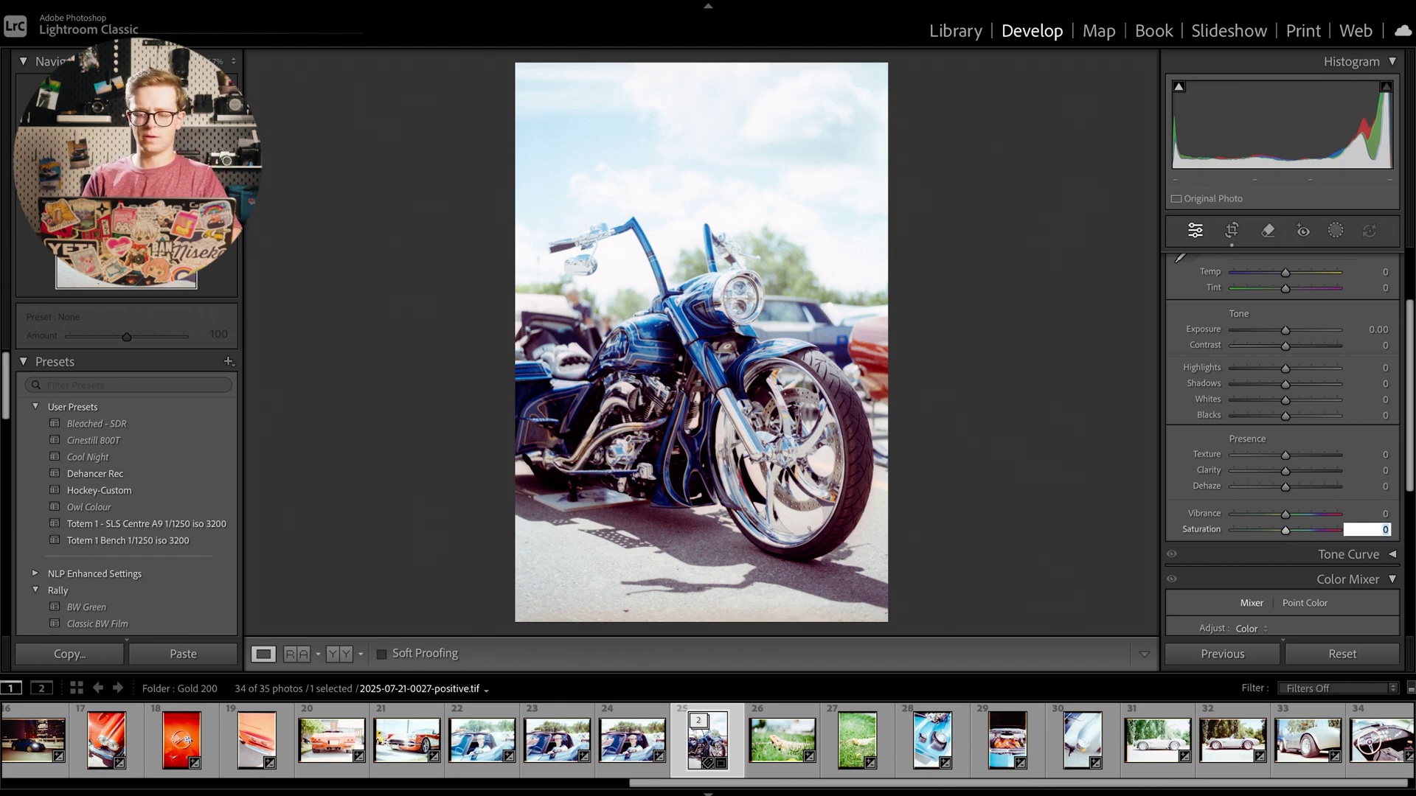
{"action": "key", "text": "Return"}
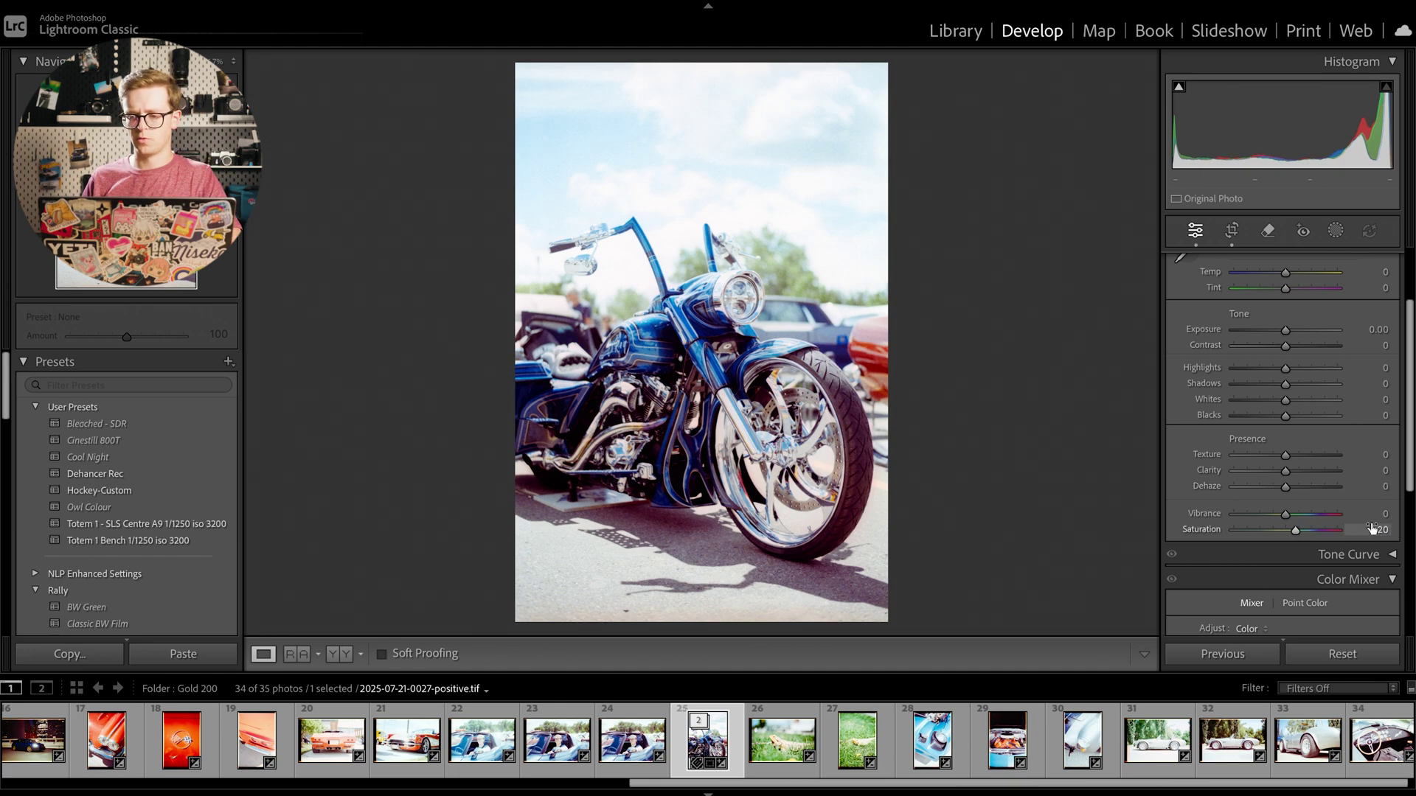
{"action": "type", "text": "30"}
{"action": "key", "text": "Return"}
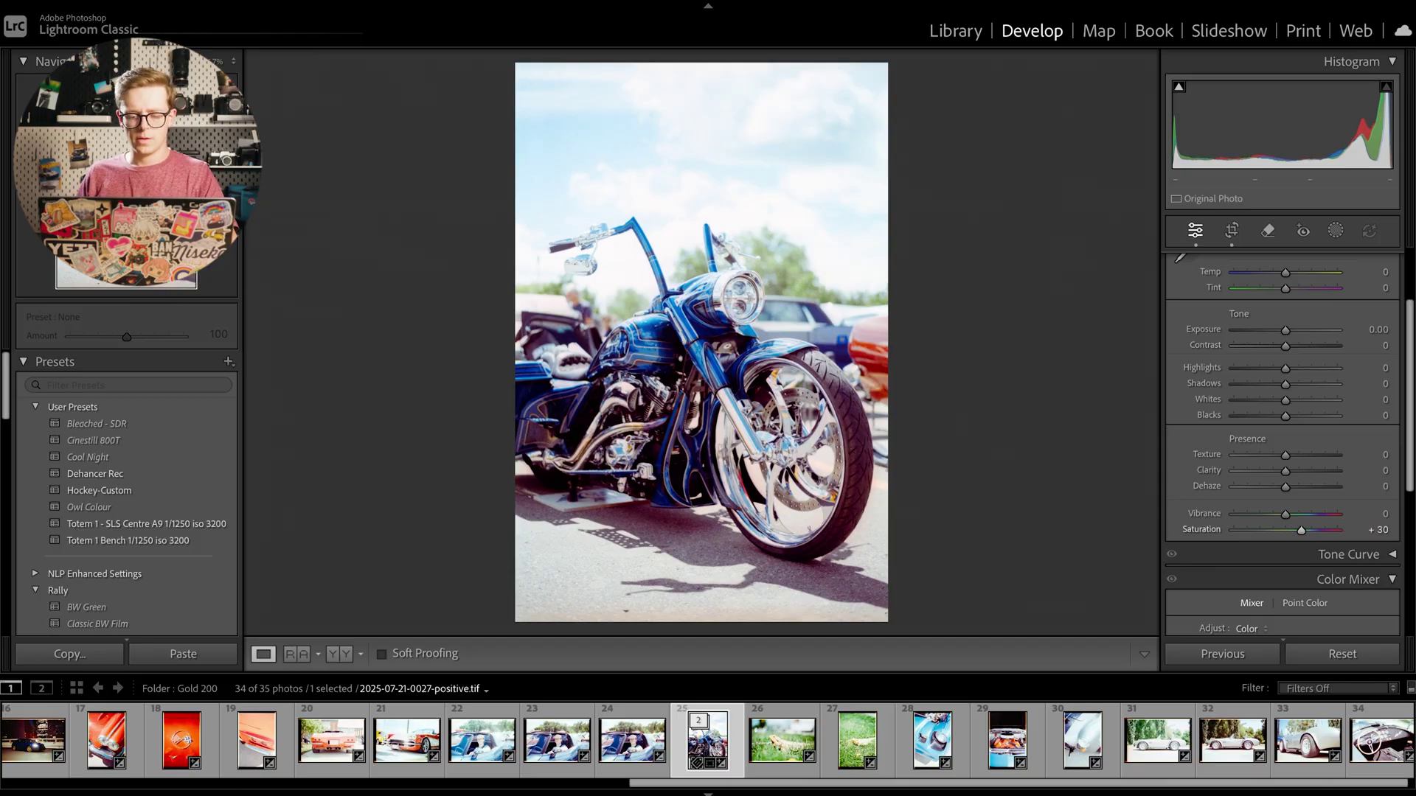
{"action": "left_click", "coordinate": [726, 332]}
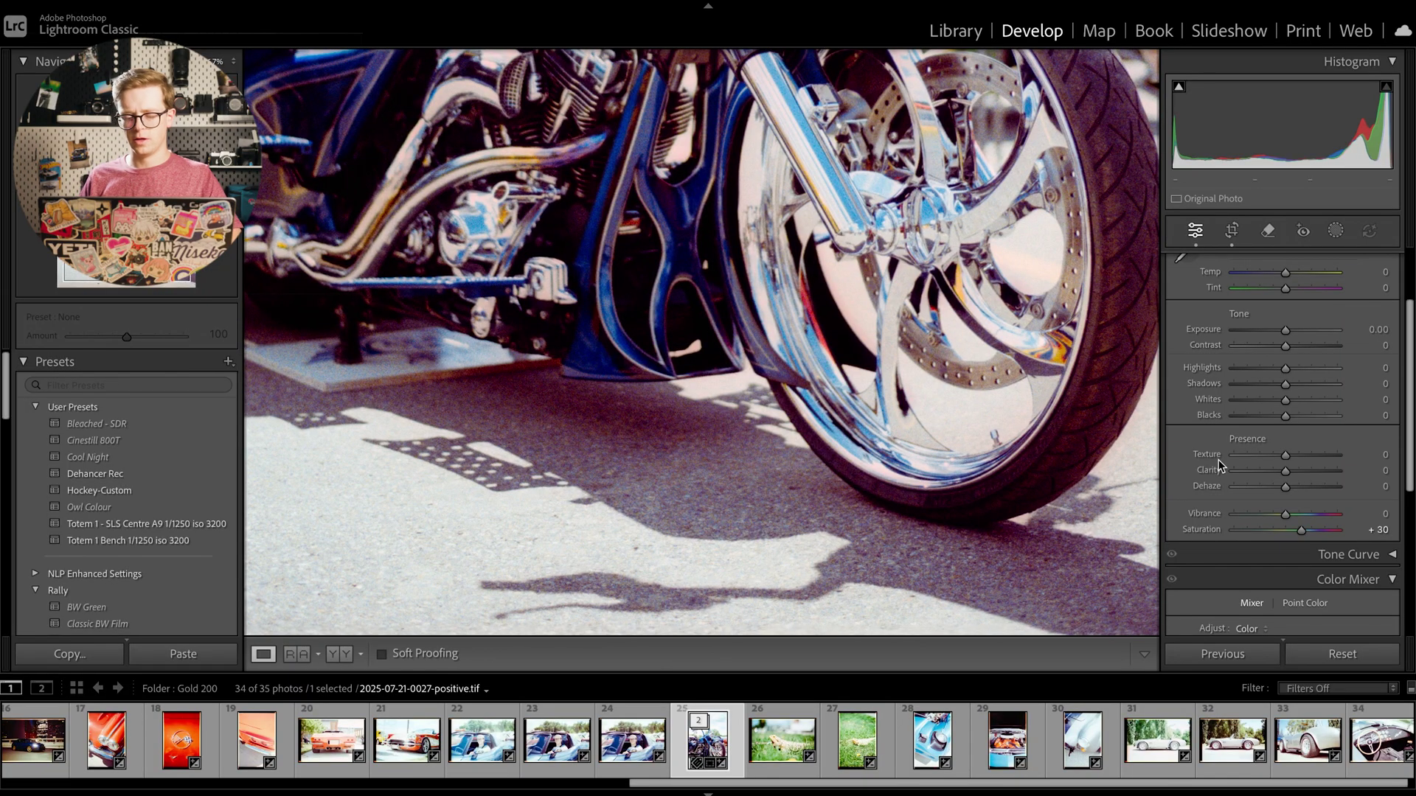
Close Negative Lab Pro, expand the motorcycle stack in the grid, and open the second copy.
{"action": "scroll", "coordinate": [1311, 503], "scroll_direction": "down", "scroll_amount": 5}
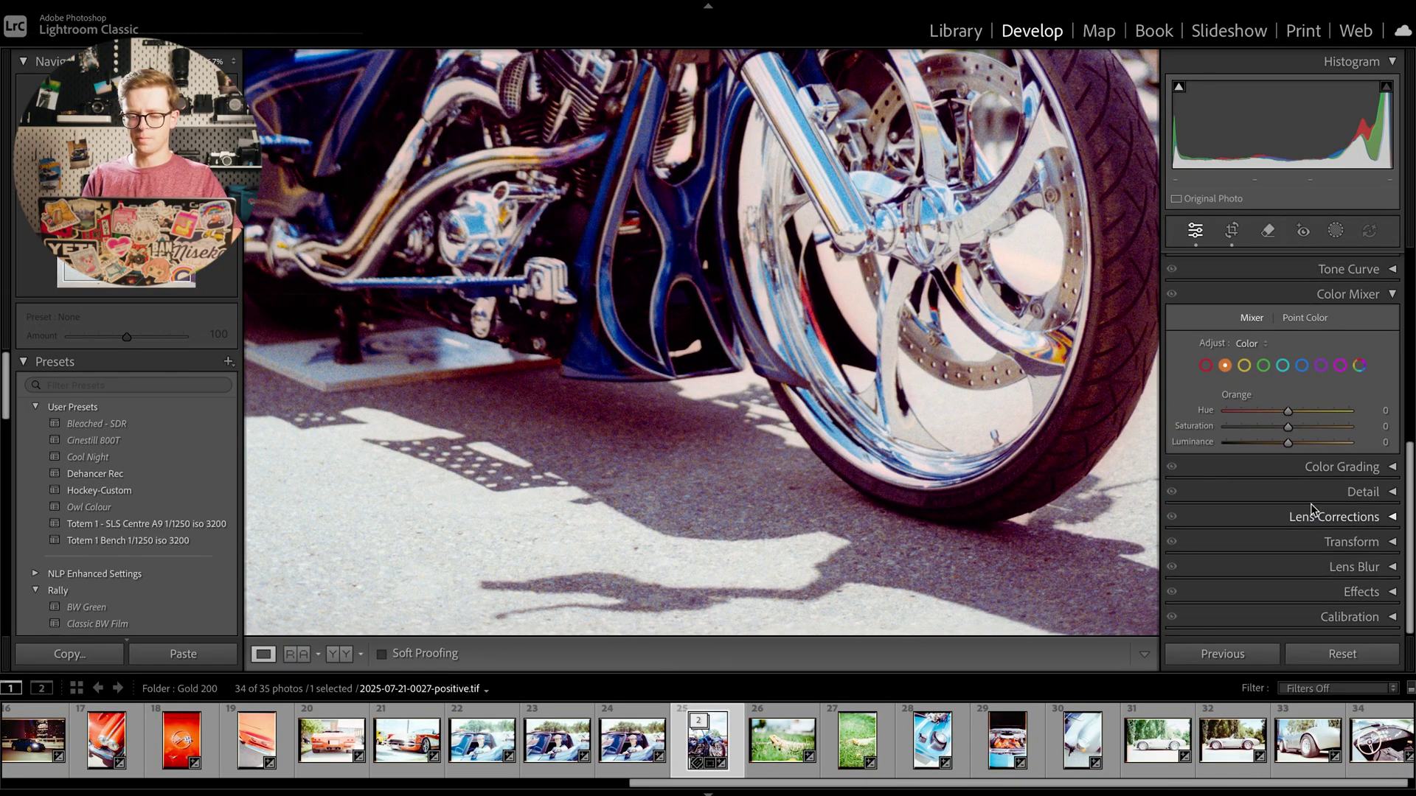
{"action": "key", "text": "ctrl+n"}
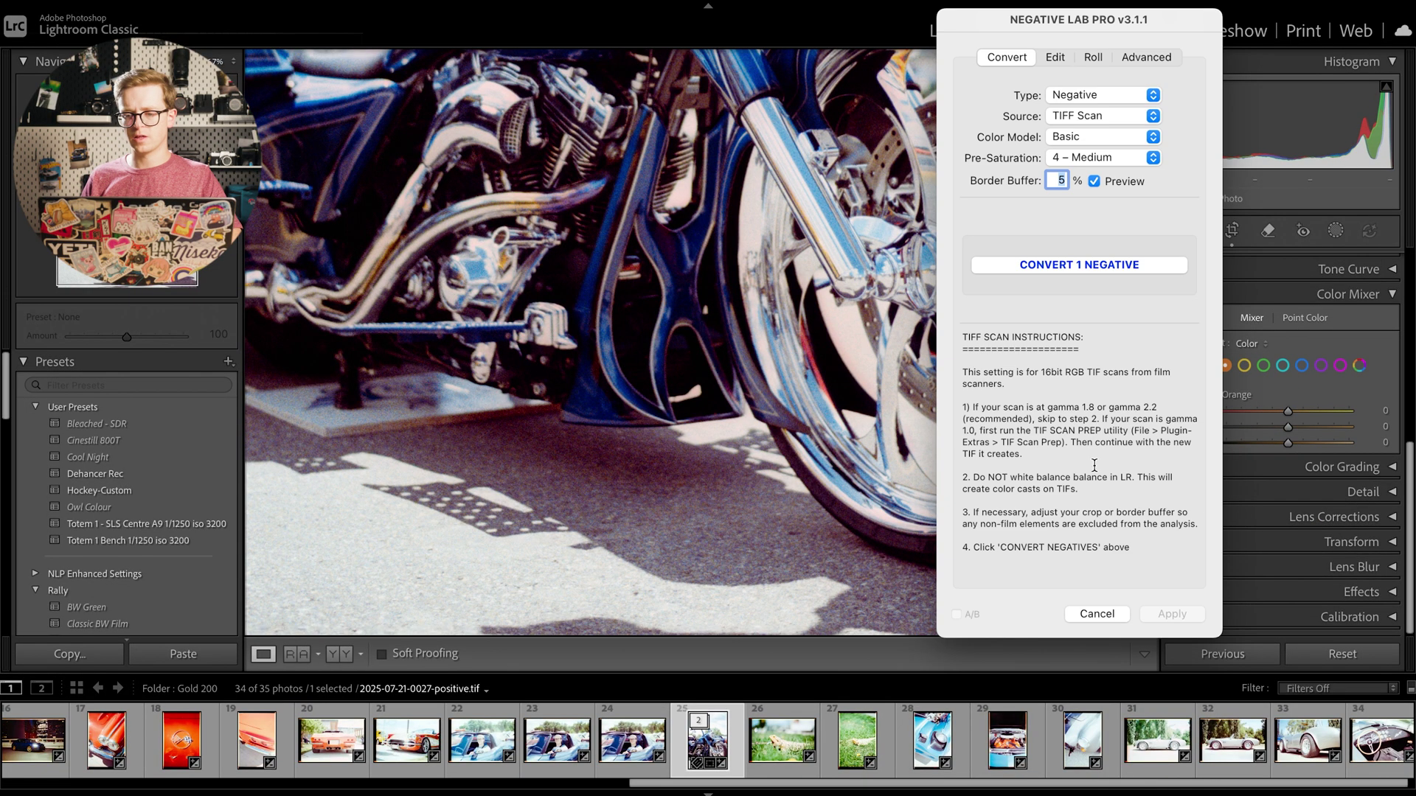
{"action": "left_click", "coordinate": [1099, 616]}
{"action": "left_click", "coordinate": [956, 30]}
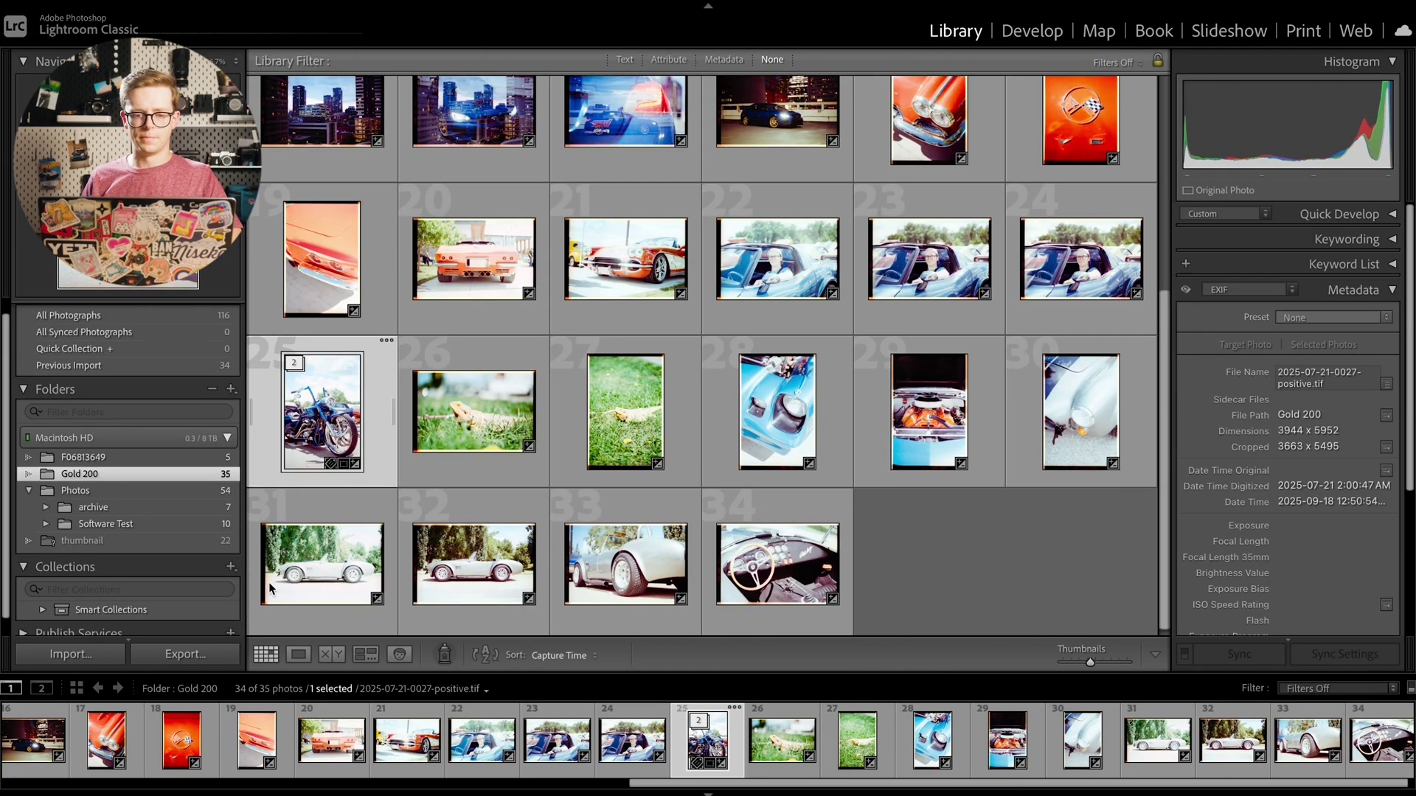
{"action": "left_click", "coordinate": [393, 413]}
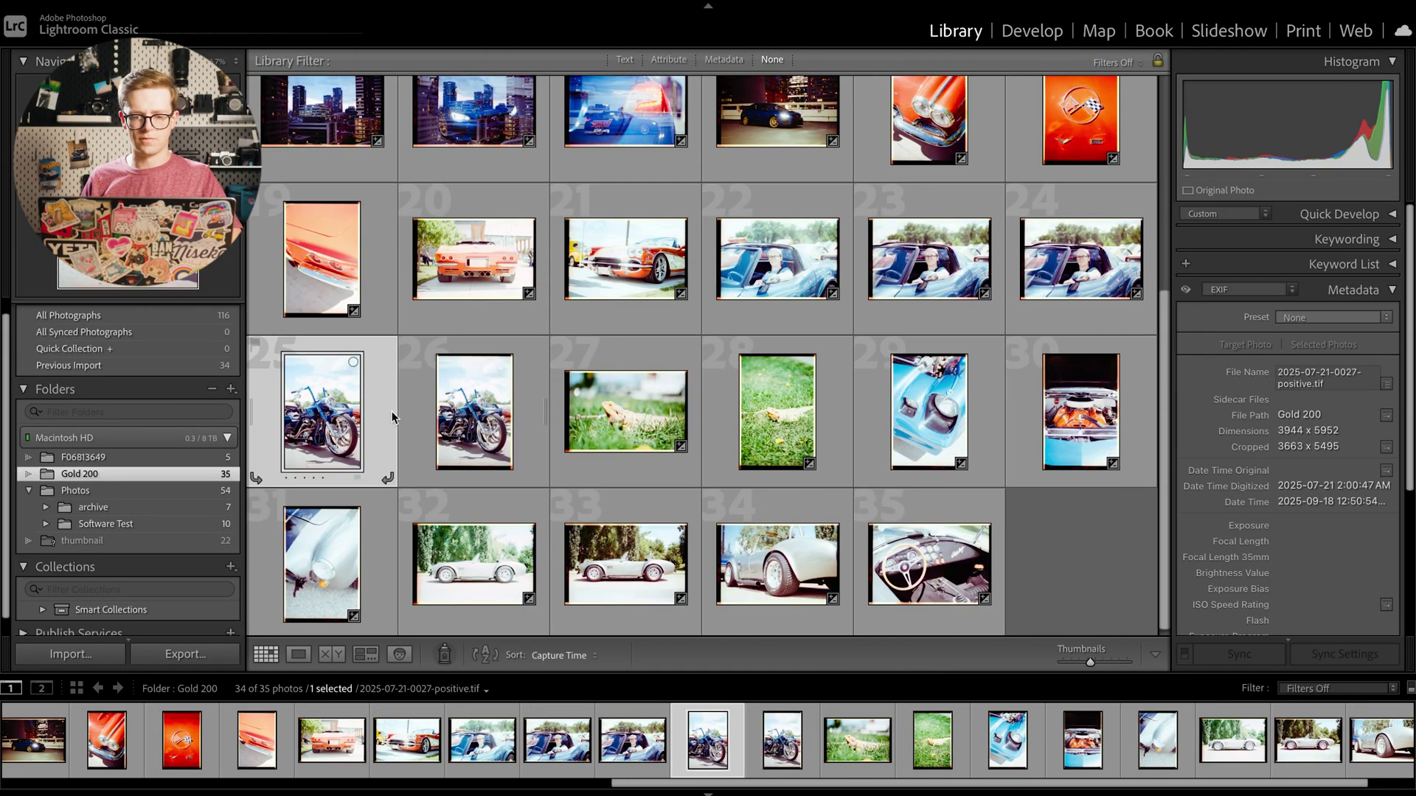
{"action": "double_click", "coordinate": [476, 409]}
Shift the shadows G/M to -5 in Negative Lab Pro and apply with Make Copy toggled.
{"action": "key", "text": "super+n"}
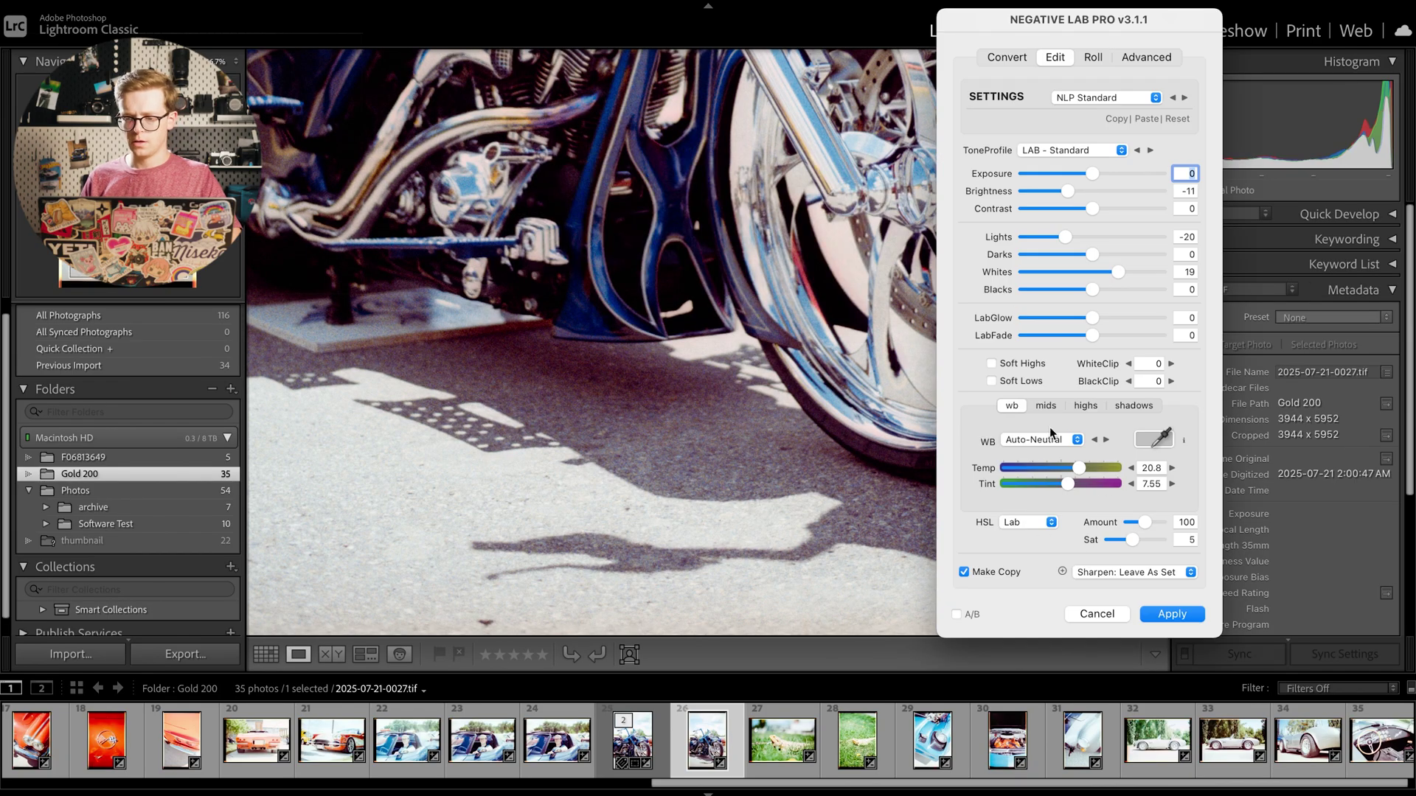
{"action": "left_click", "coordinate": [1134, 405]}
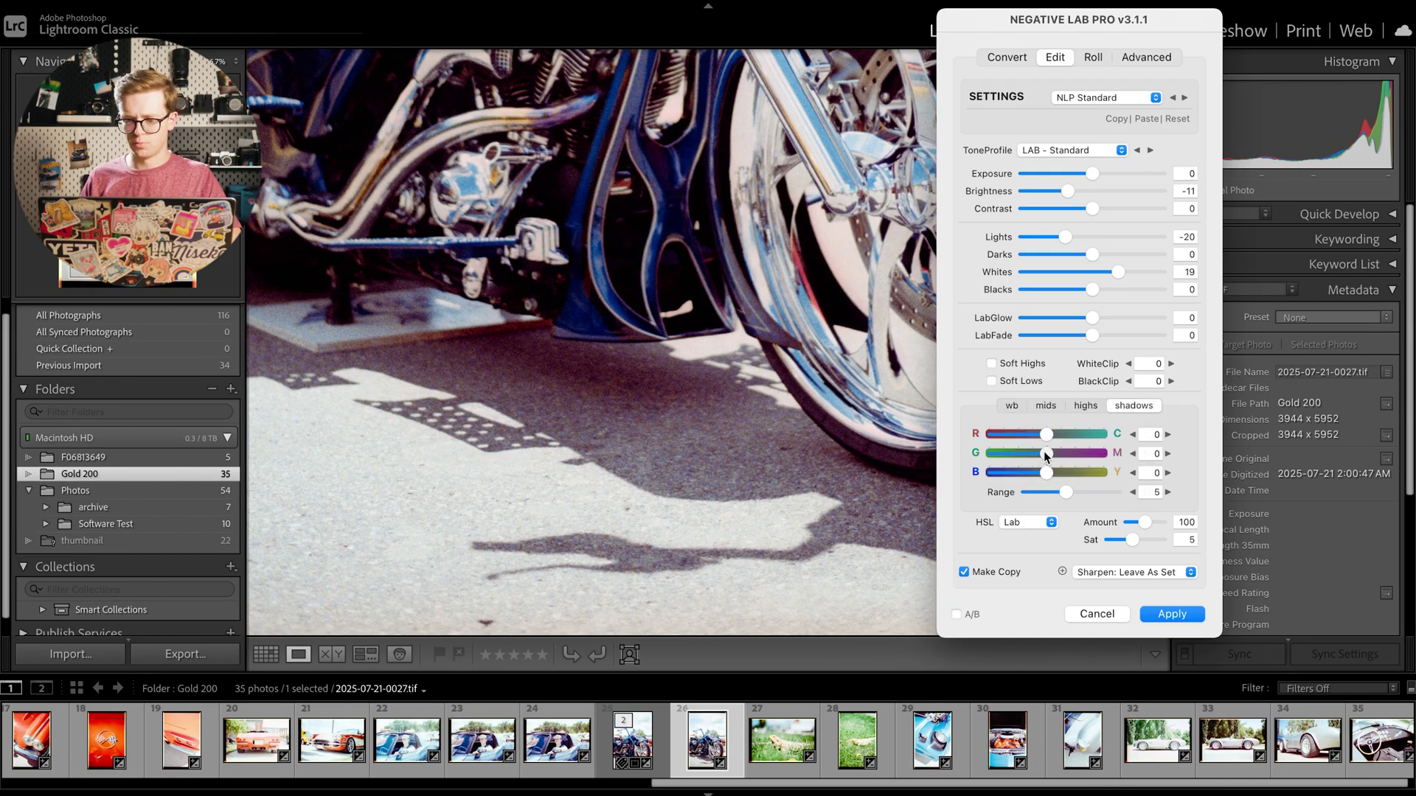
{"action": "left_click_drag", "start_coordinate": [1032, 450], "coordinate": [1036, 454]}
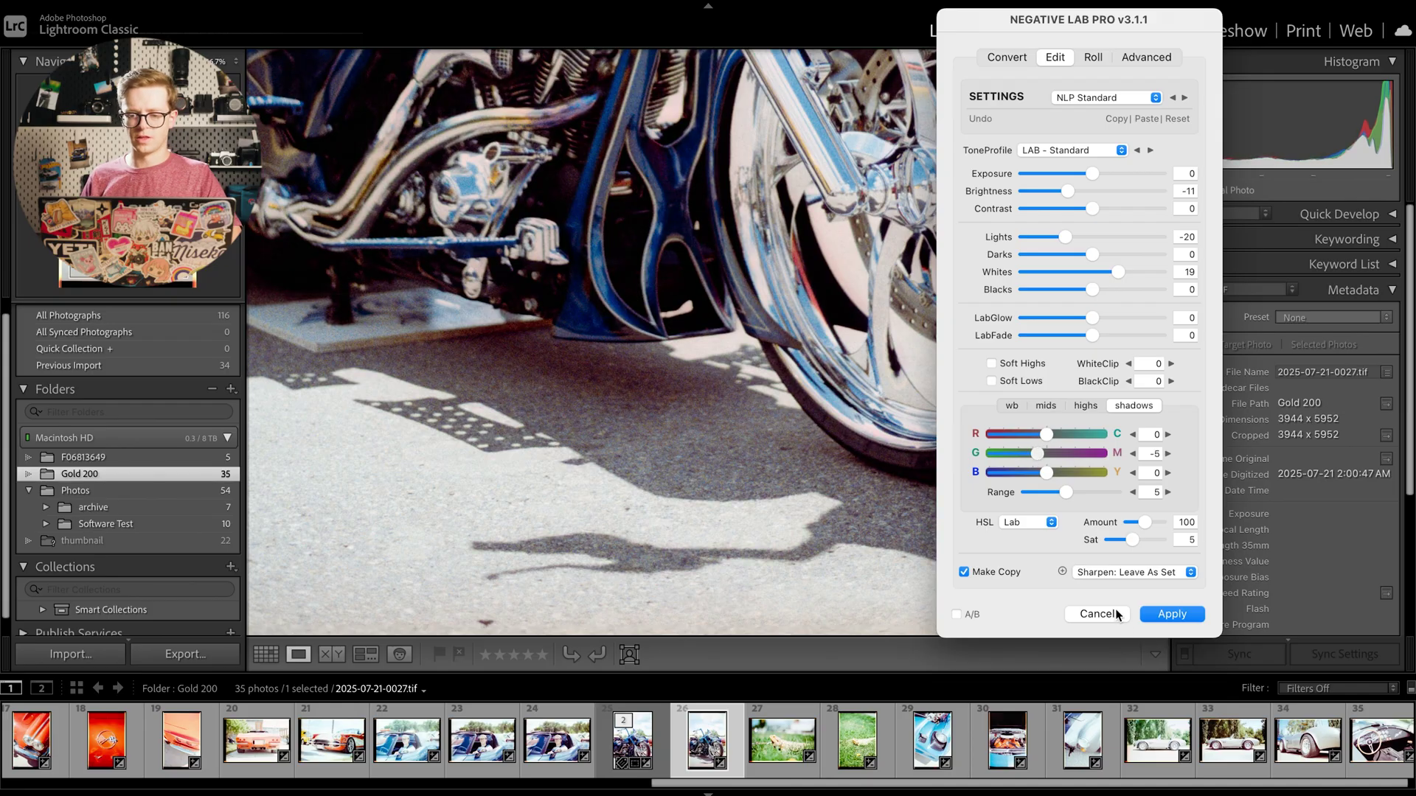
{"action": "left_click", "coordinate": [1000, 573]}
{"action": "left_click", "coordinate": [1172, 614]}
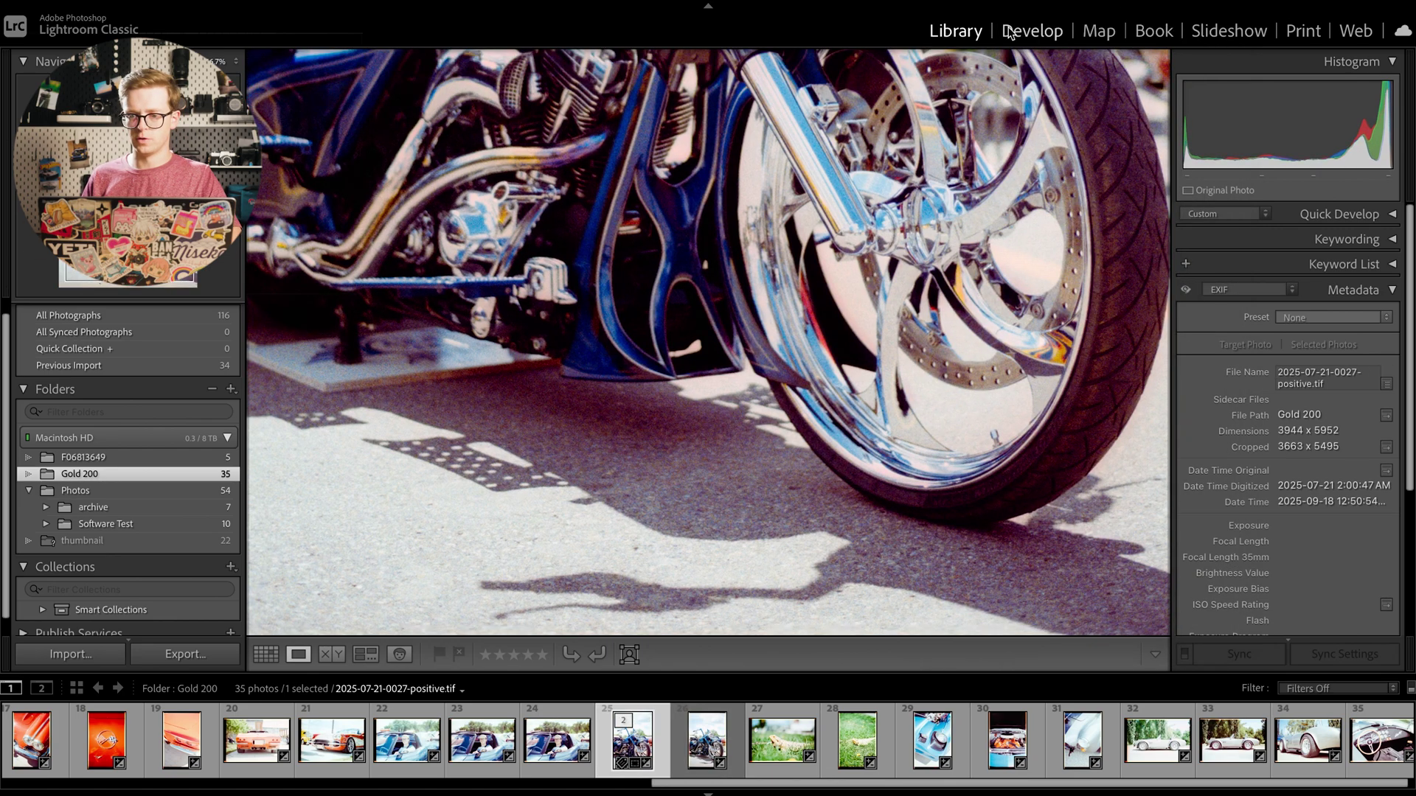
In Color Grading, tint the shadows (hue 110, saturation 21) and midtones slightly green.
{"action": "left_click", "coordinate": [1030, 34]}
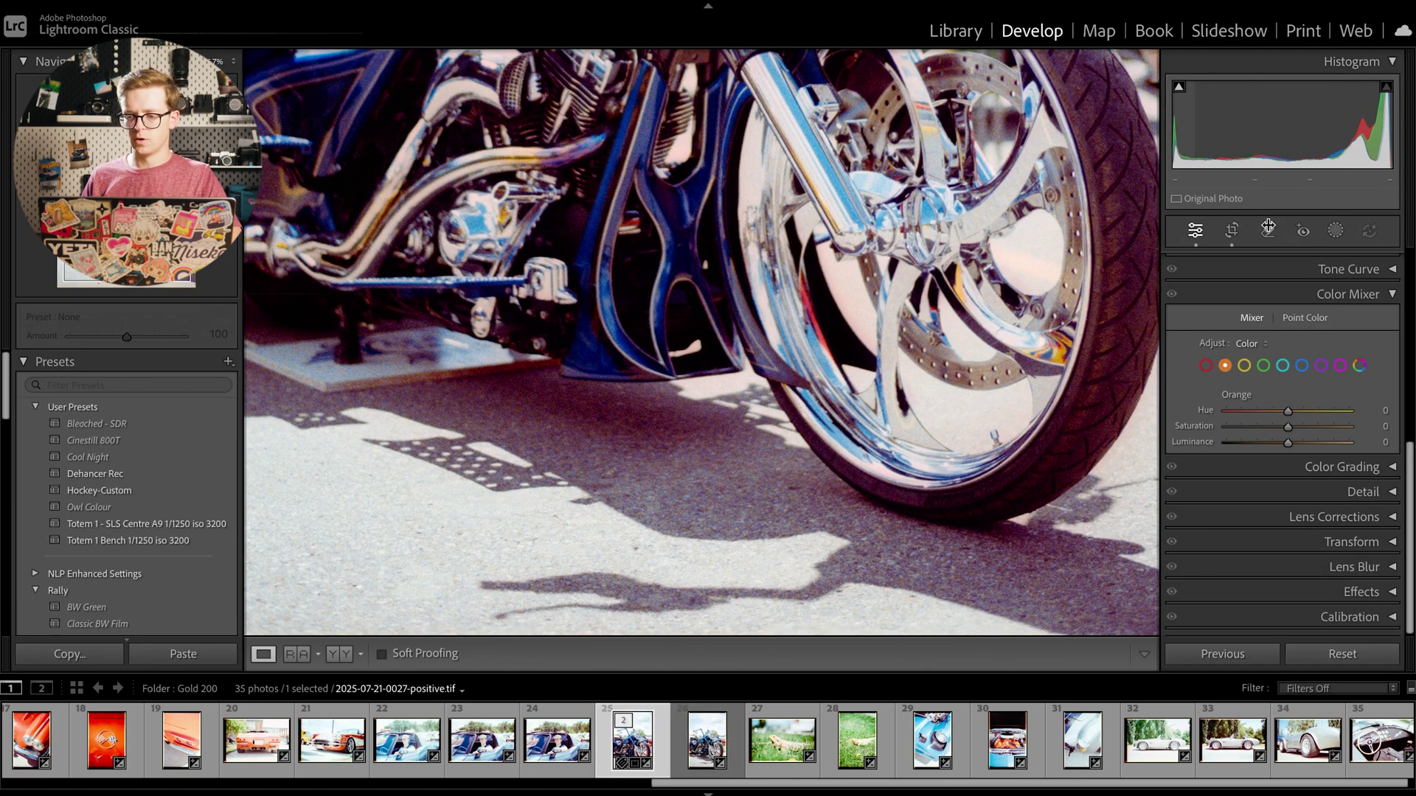
{"action": "left_click", "coordinate": [1352, 470]}
{"action": "scroll", "coordinate": [1241, 507], "scroll_direction": "down", "scroll_amount": 3}
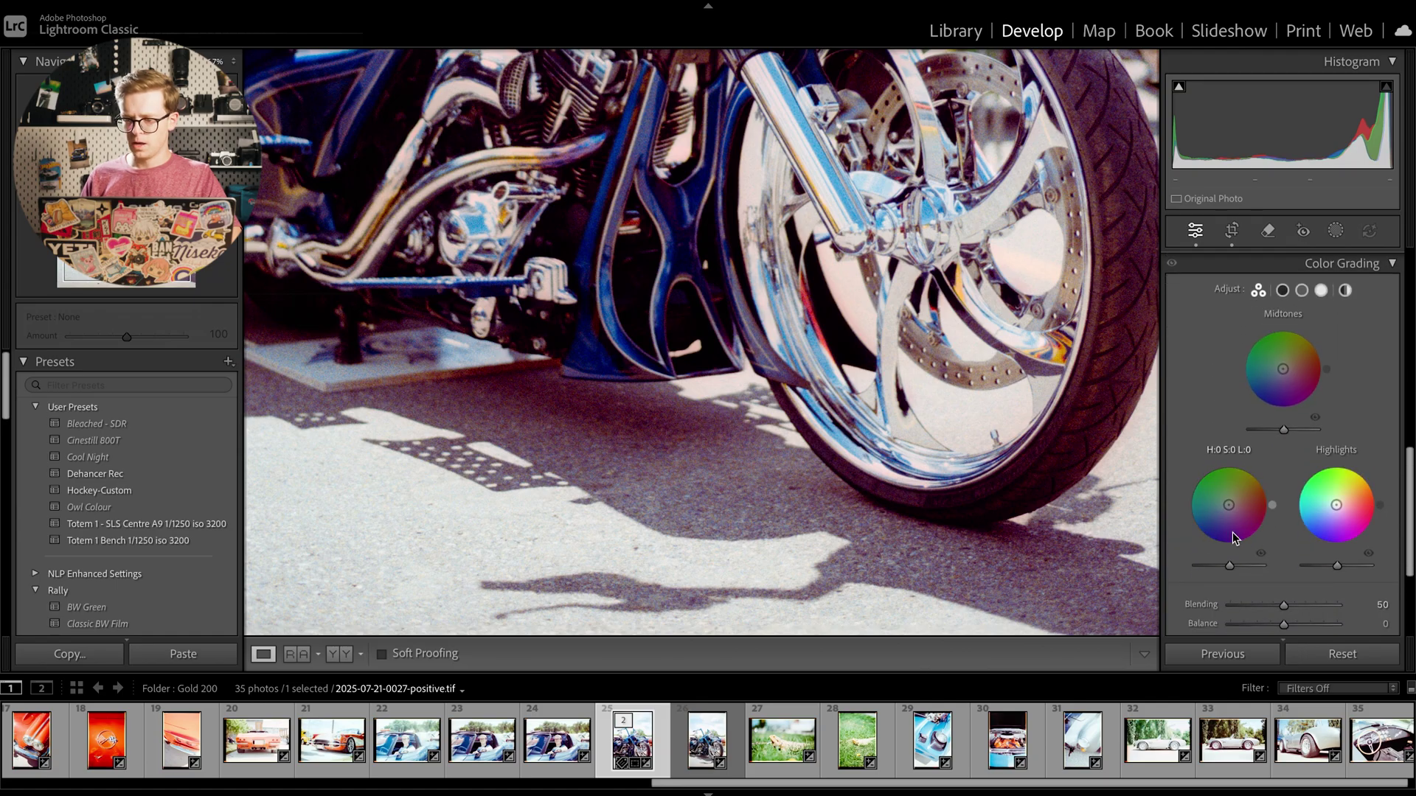
{"action": "left_click_drag", "start_coordinate": [1229, 505], "coordinate": [1226, 498]}
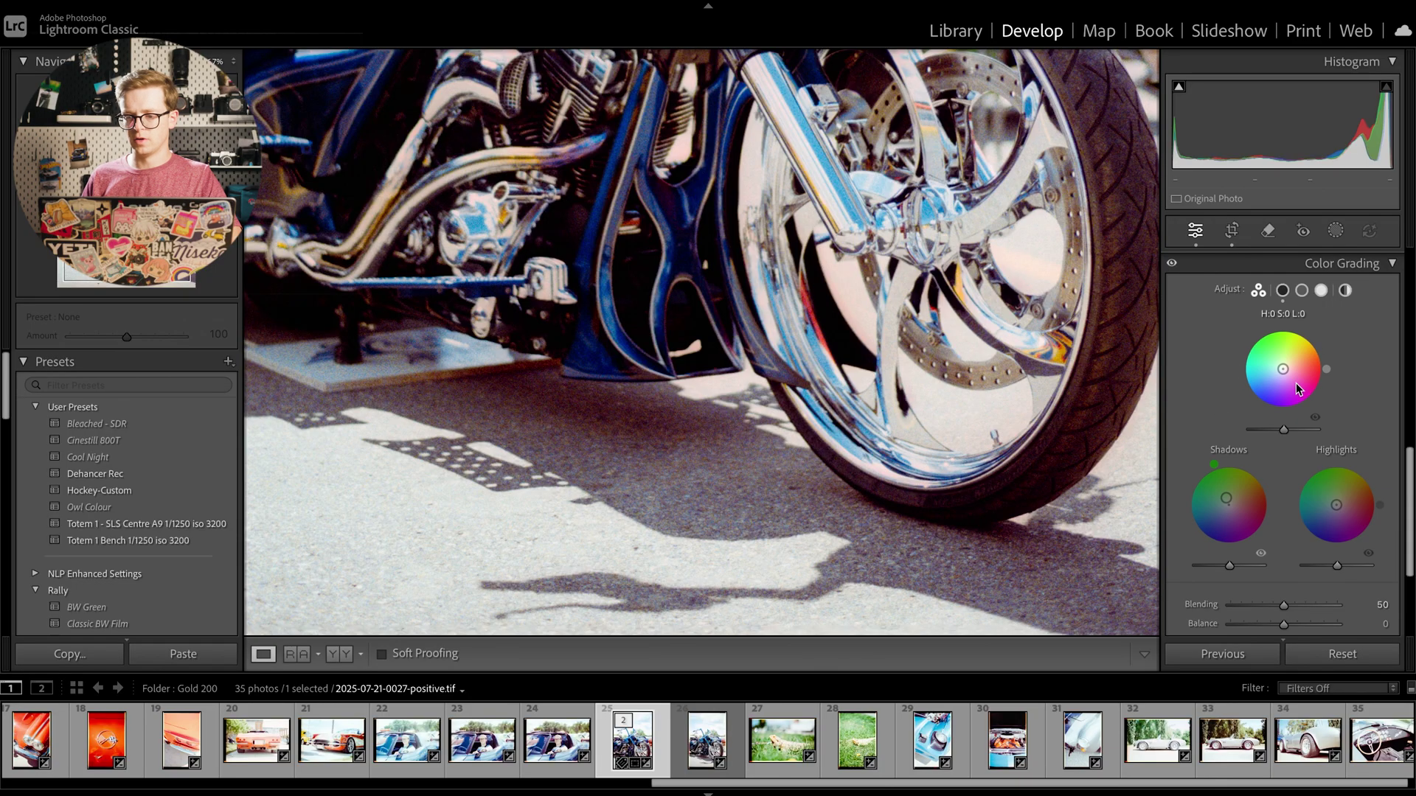
{"action": "left_click_drag", "start_coordinate": [1284, 368], "coordinate": [1282, 367]}
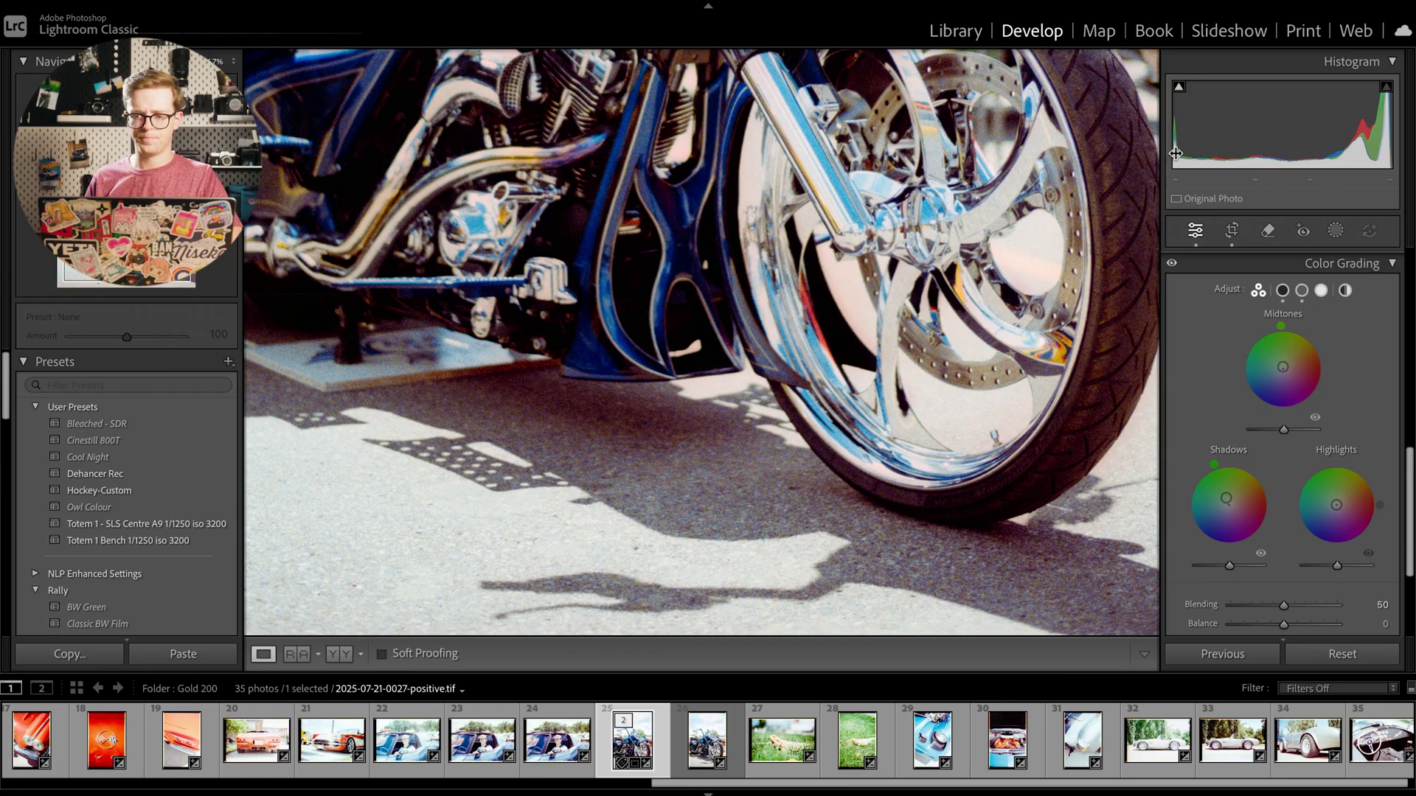
{"action": "key", "text": "z"}
{"action": "scroll", "coordinate": [1364, 360], "scroll_direction": "up", "scroll_amount": 10}
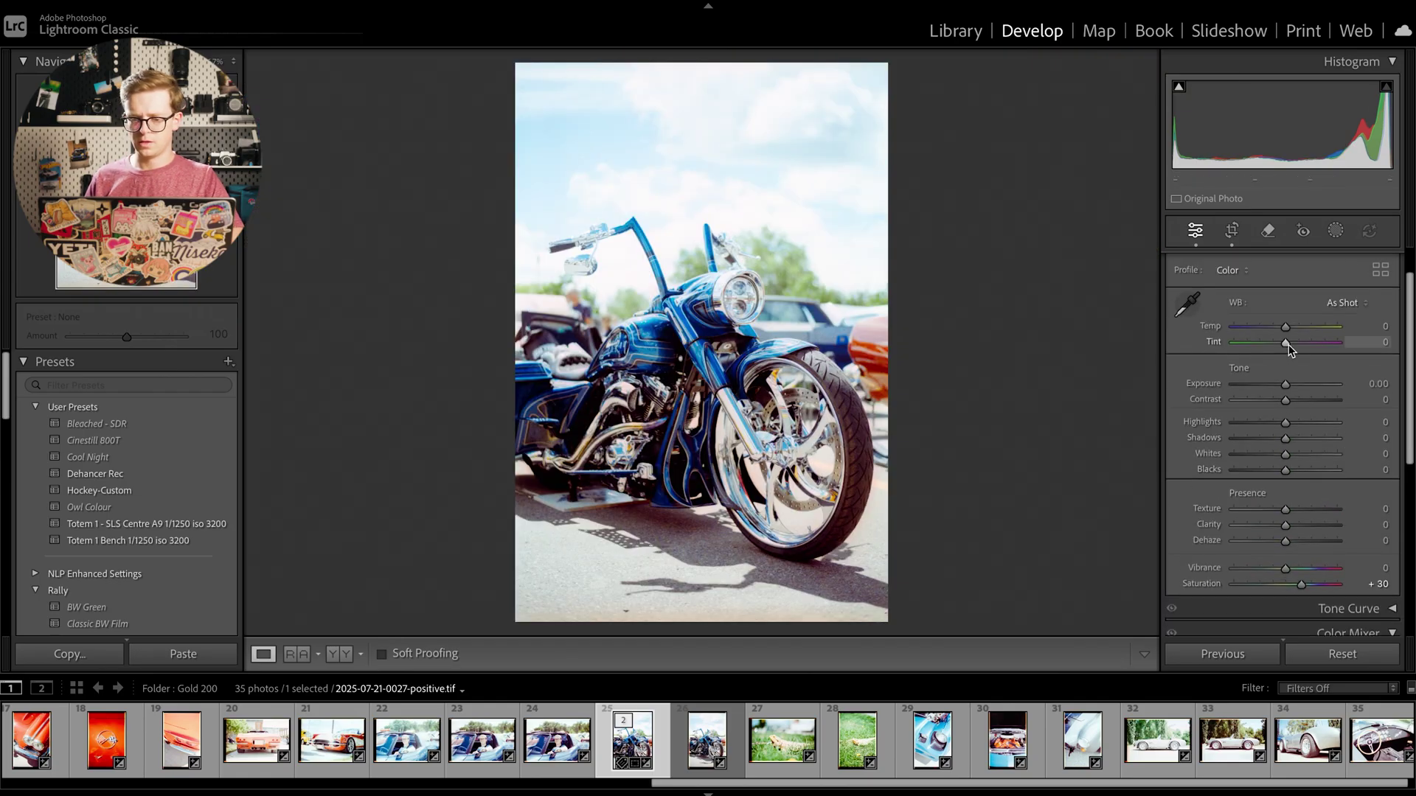
Set Tint to +2 and inspect the engine and wheel at full size.
{"action": "left_click_drag", "start_coordinate": [1289, 344], "coordinate": [1290, 344]}
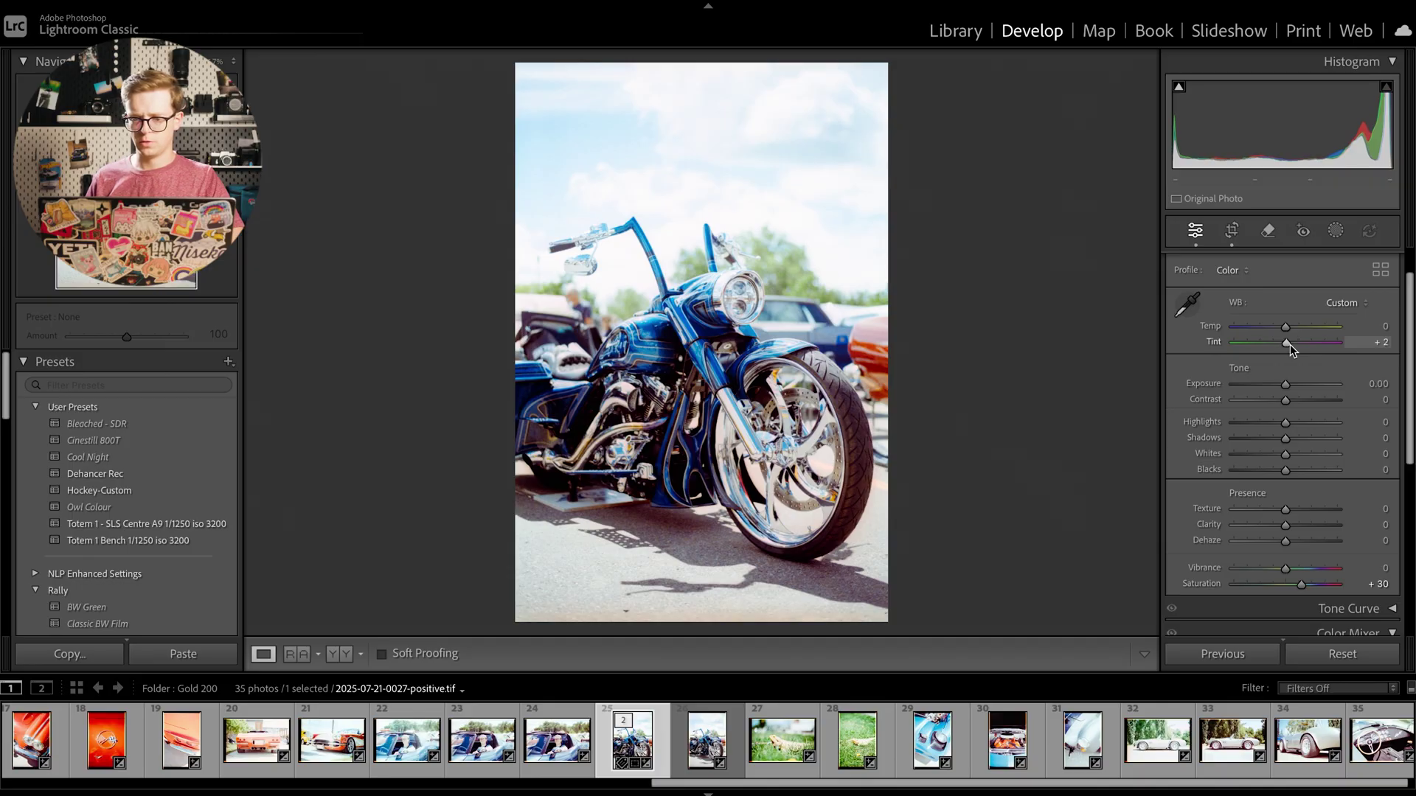
{"action": "left_click_drag", "start_coordinate": [1290, 344], "coordinate": [1289, 344]}
{"action": "left_click", "coordinate": [698, 427]}
{"action": "left_click_drag", "start_coordinate": [698, 427], "coordinate": [774, 92]}
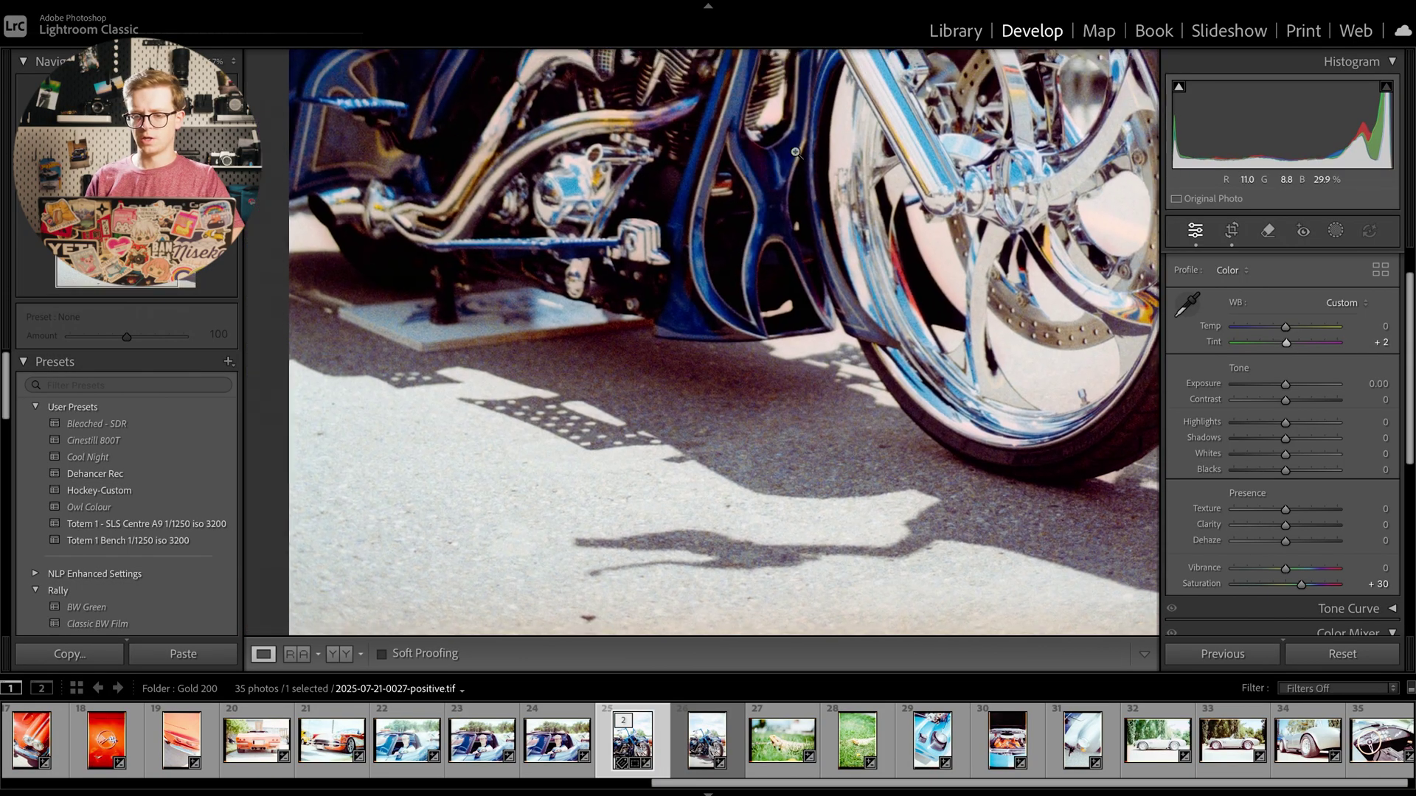
{"action": "left_click", "coordinate": [797, 152]}
Redo Dehaze at +7 and lower Highlights to -43, comparing against the original.
{"action": "key", "text": "ctrl+z"}
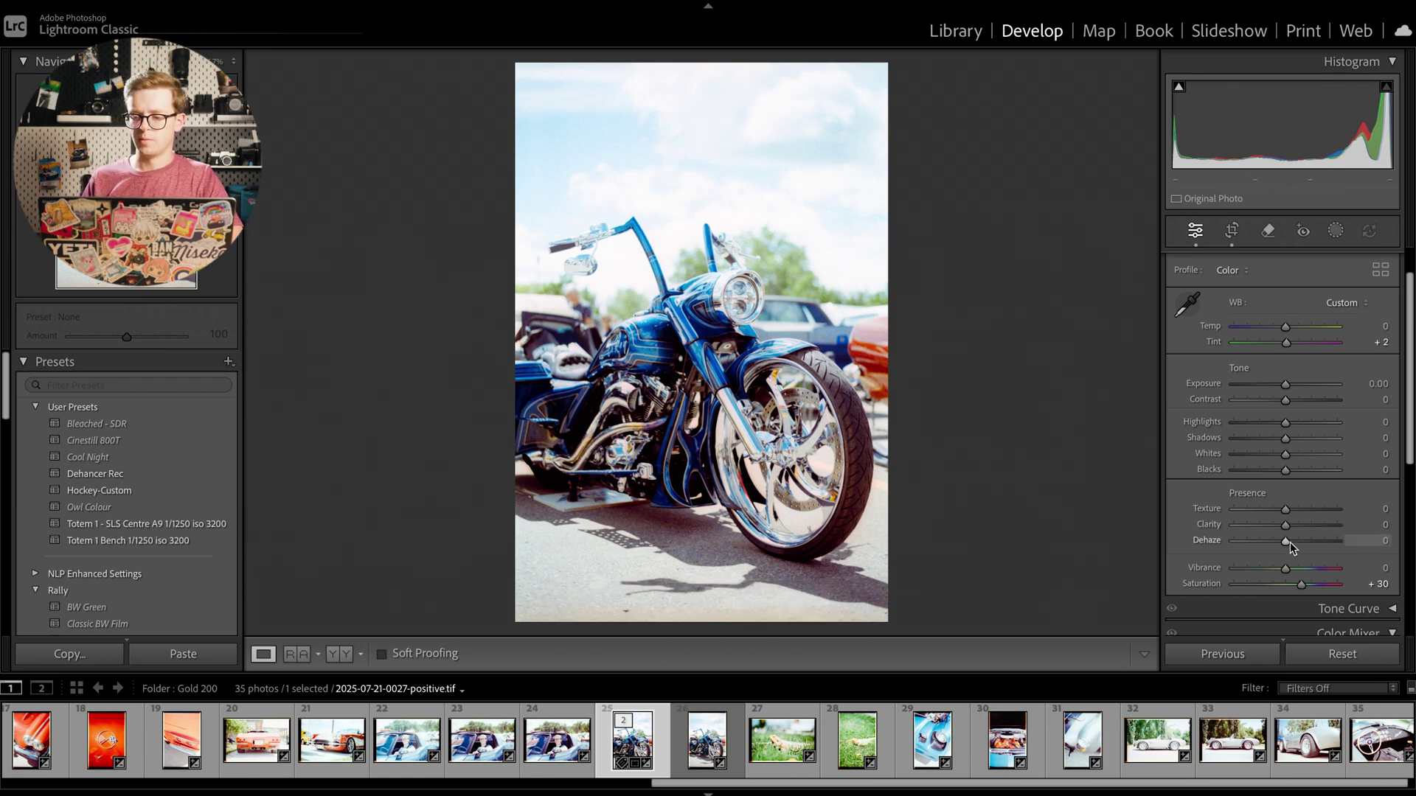
{"action": "left_click_drag", "start_coordinate": [1290, 542], "coordinate": [1295, 528]}
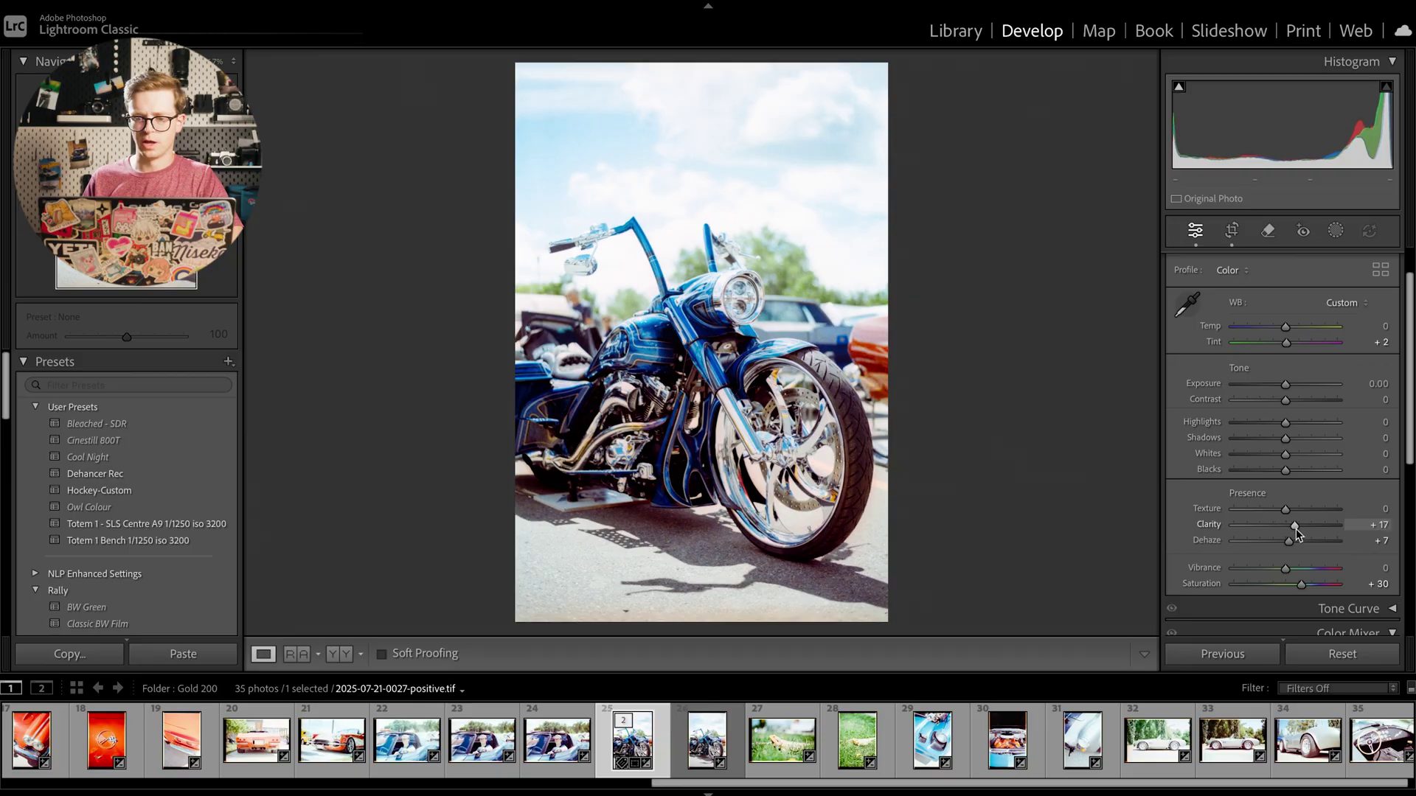
{"action": "key", "text": "backslash"}
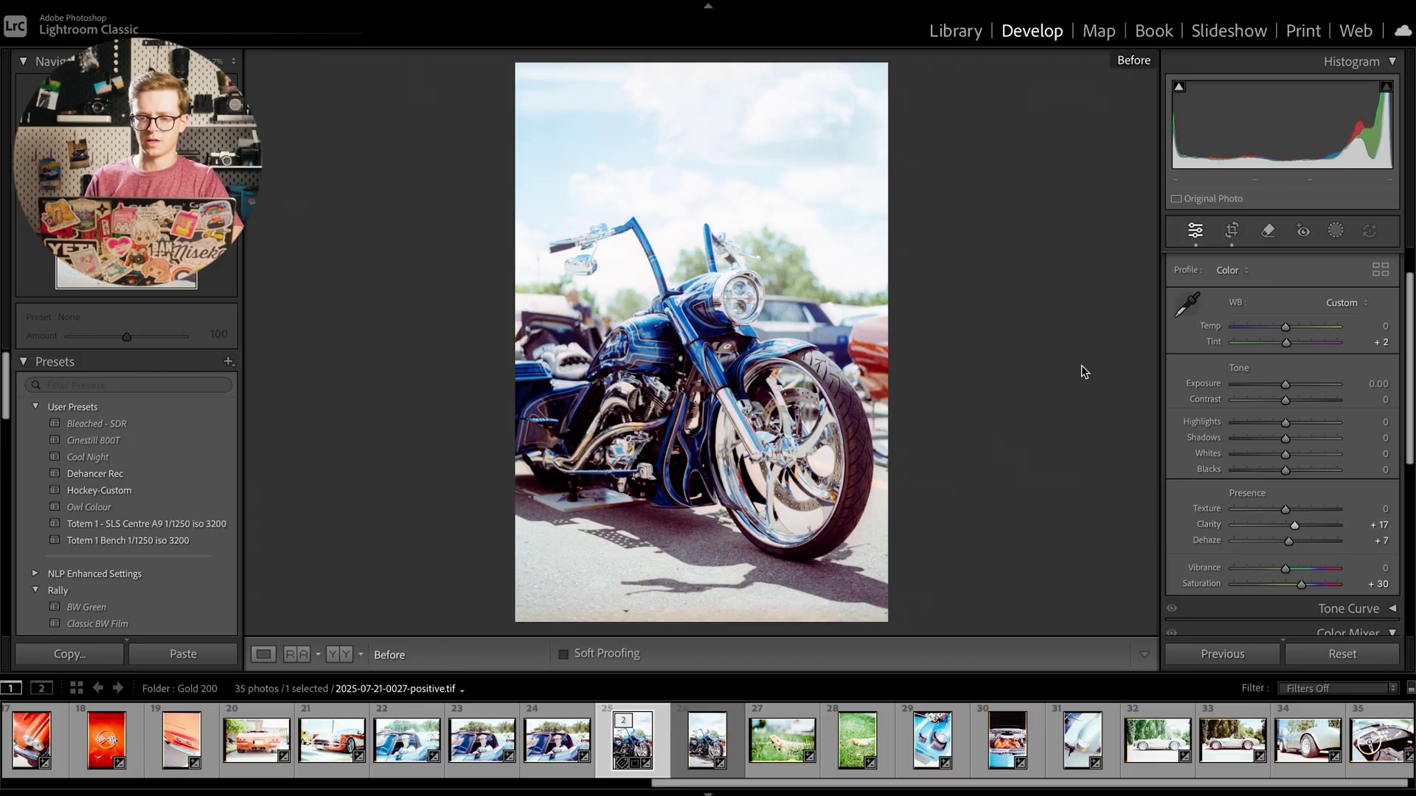
{"action": "key", "text": "backslash"}
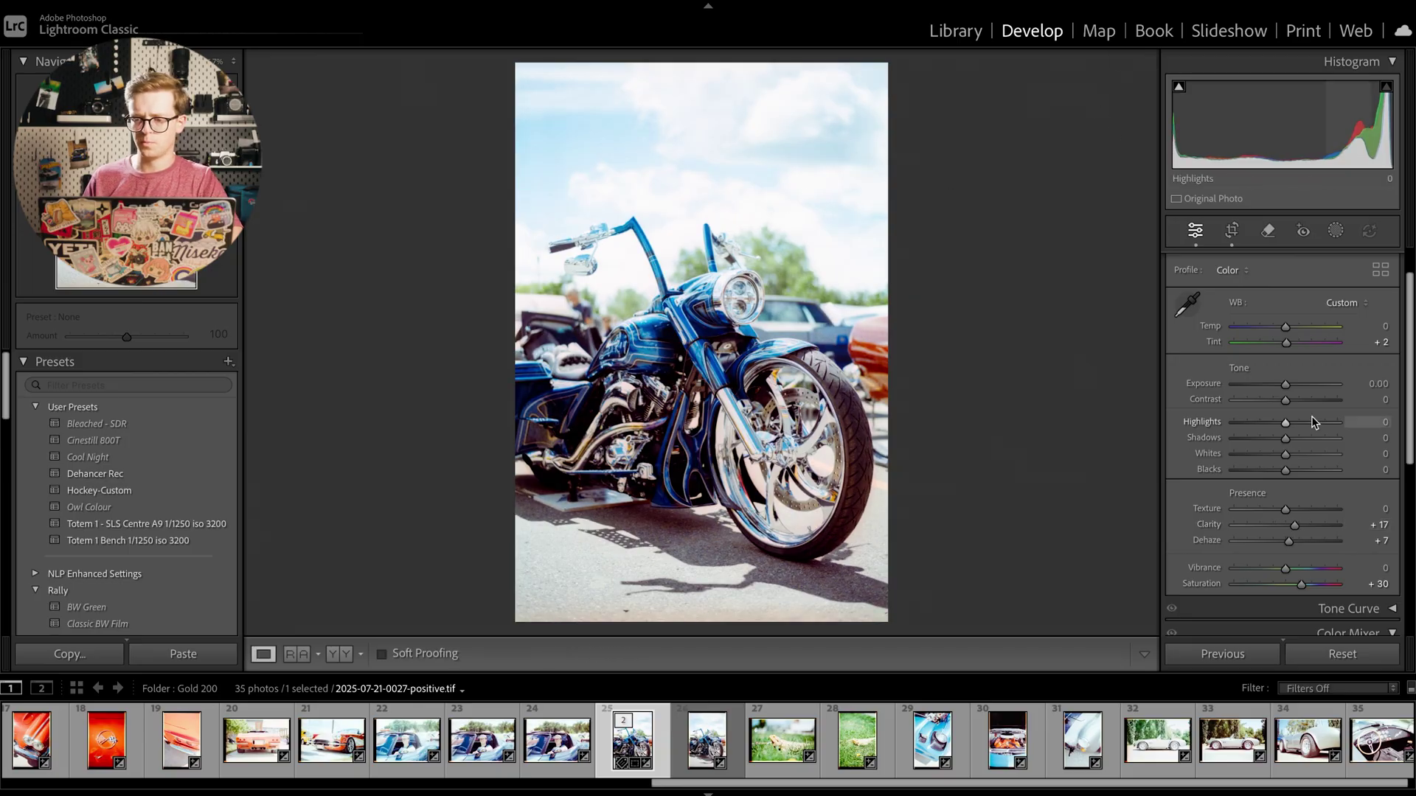
{"action": "mouse_move", "coordinate": [1289, 423]}
{"action": "left_mouse_down"}
{"action": "mouse_move", "coordinate": [1264, 422]}
{"action": "mouse_move", "coordinate": [1317, 454]}
{"action": "mouse_move", "coordinate": [1292, 438]}
{"action": "left_mouse_up"}
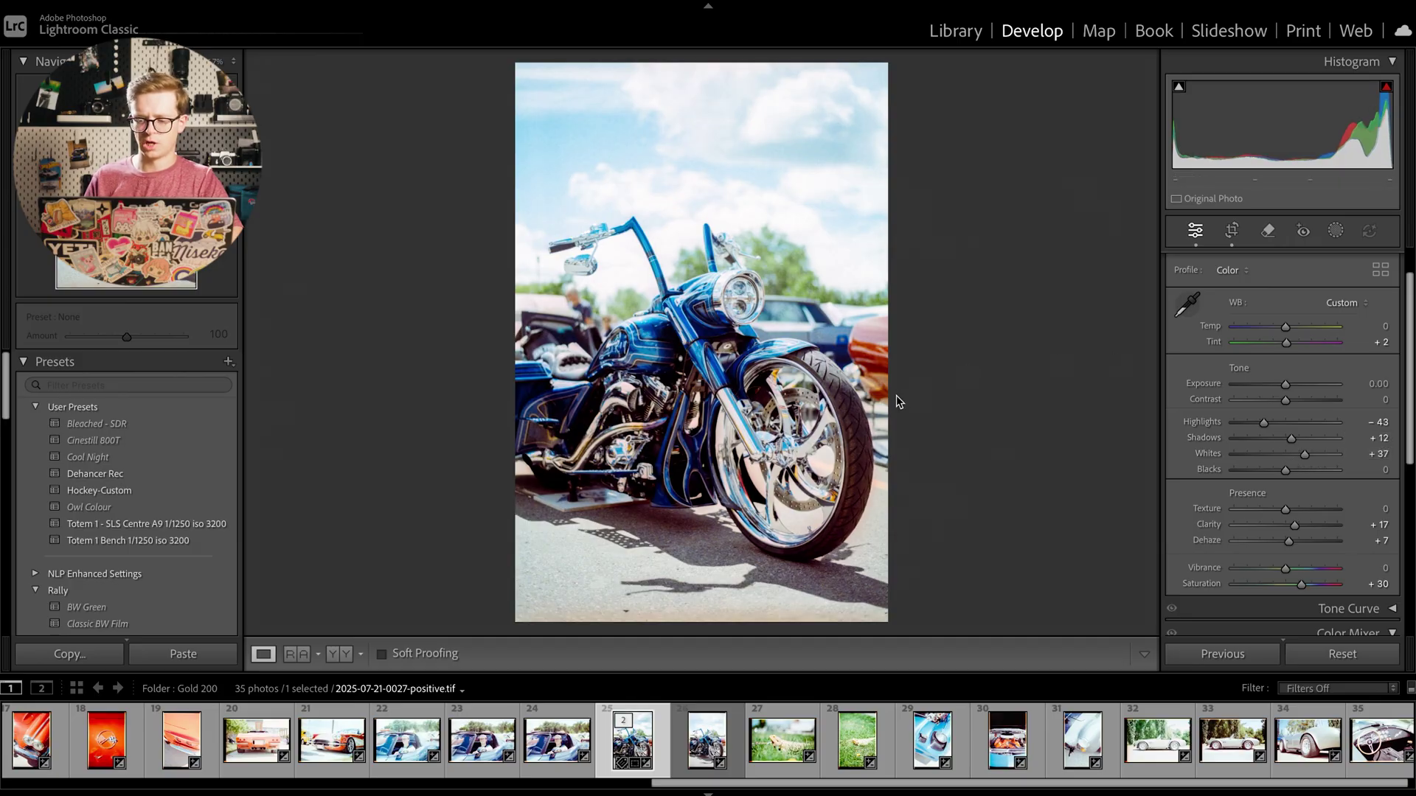
{"action": "key", "text": "backslash"}
{"action": "key", "text": "backslash"}
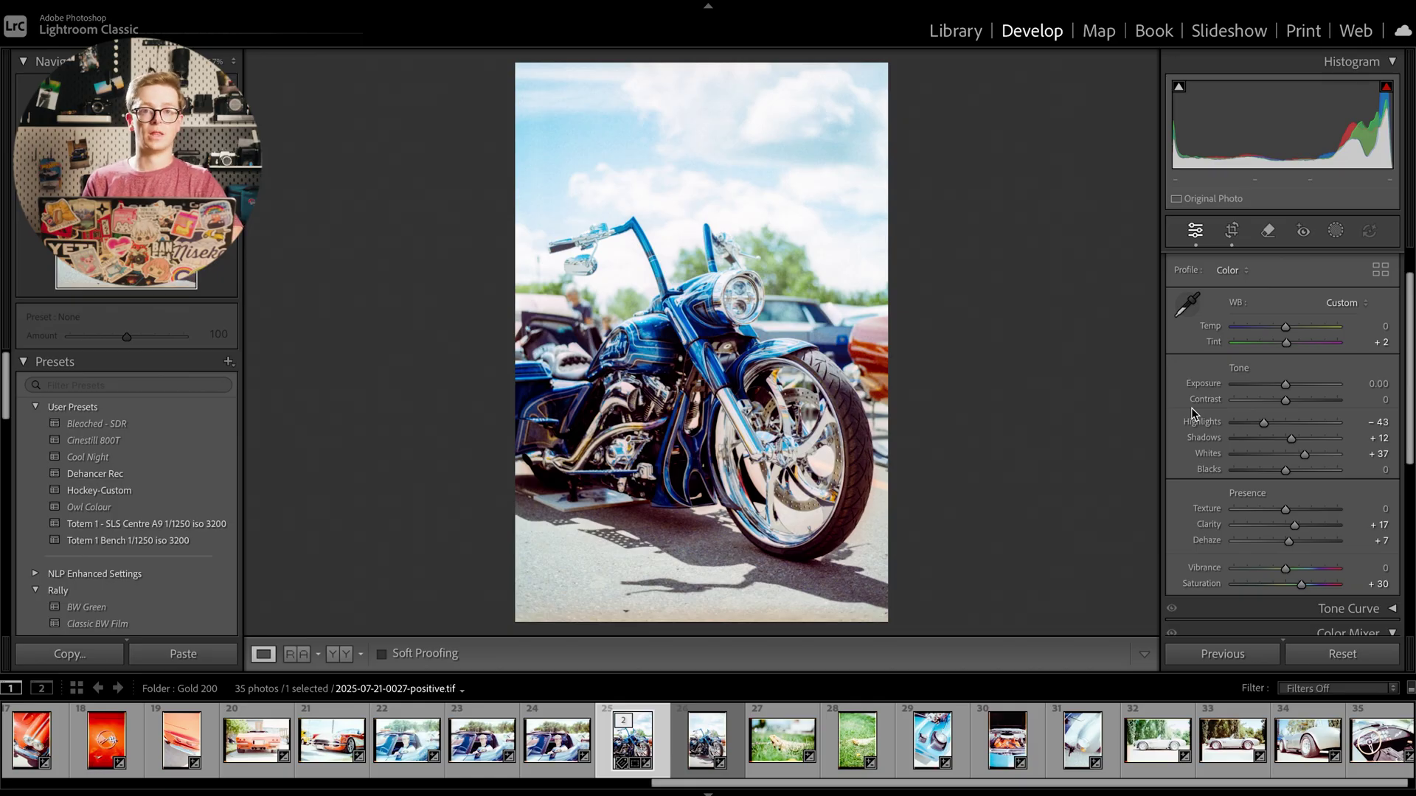
{"action": "key", "text": "g"}
Open frame 7, the double exposure, and rotate it upside down.
{"action": "double_click", "coordinate": [332, 317]}
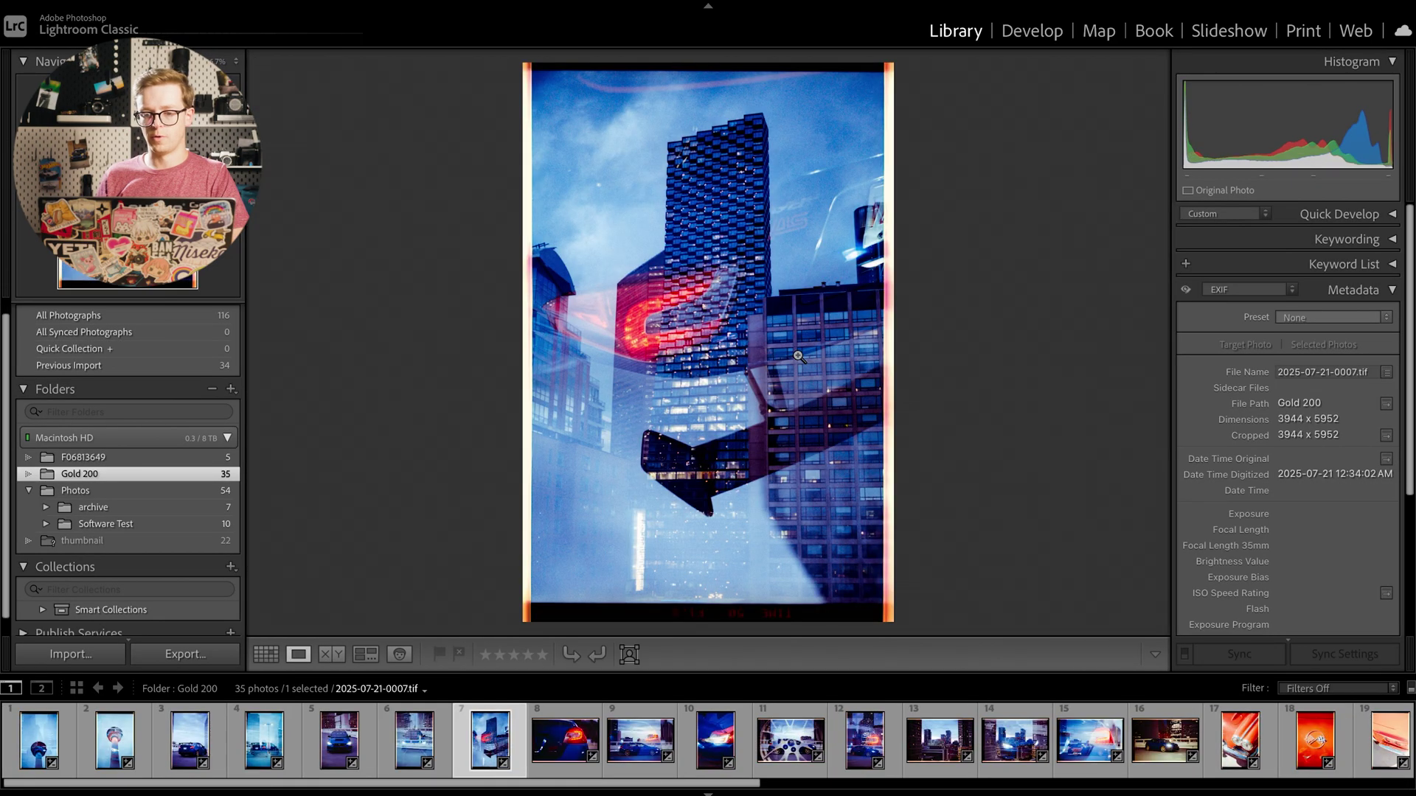
{"action": "left_click", "coordinate": [599, 655]}
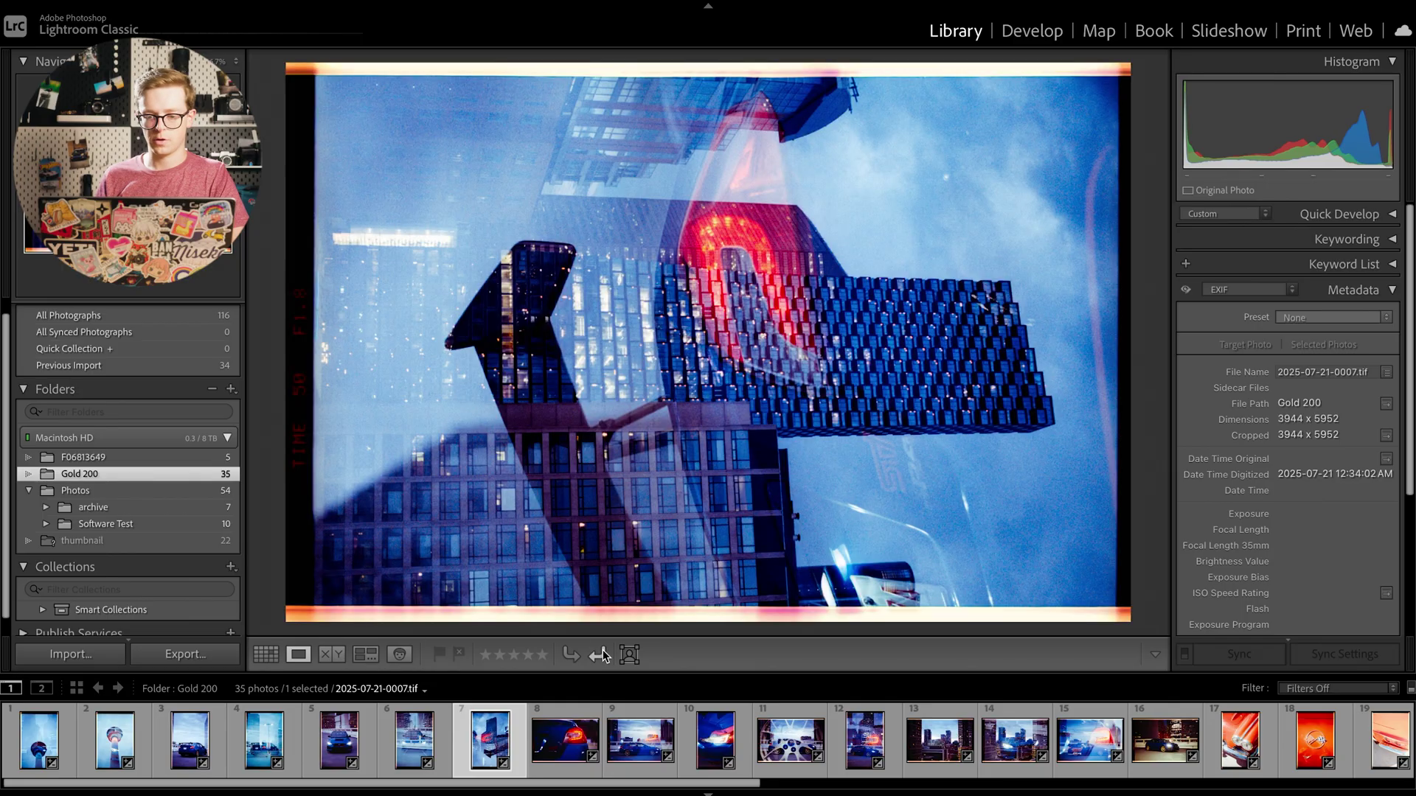
{"action": "left_click", "coordinate": [600, 655]}
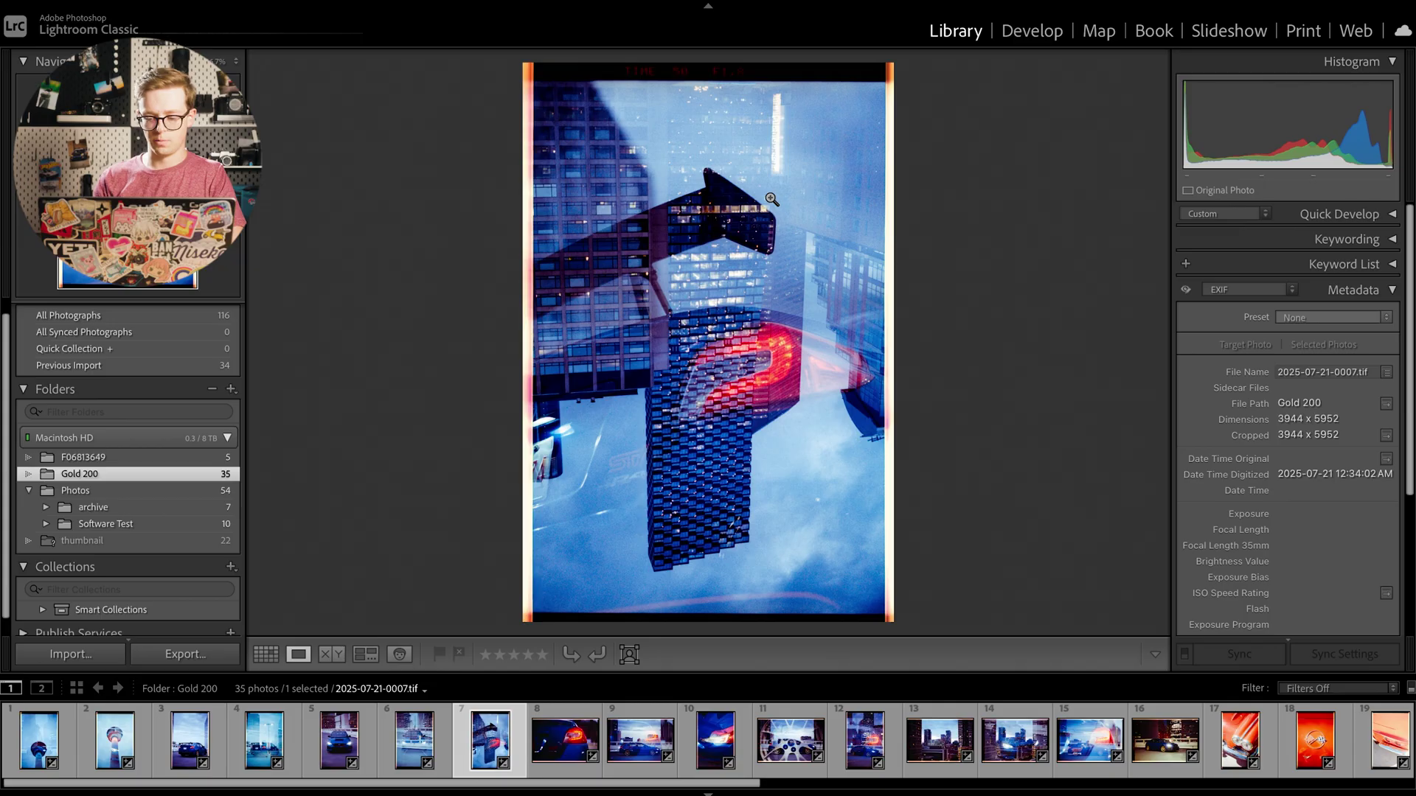
{"action": "key", "text": "super+n"}
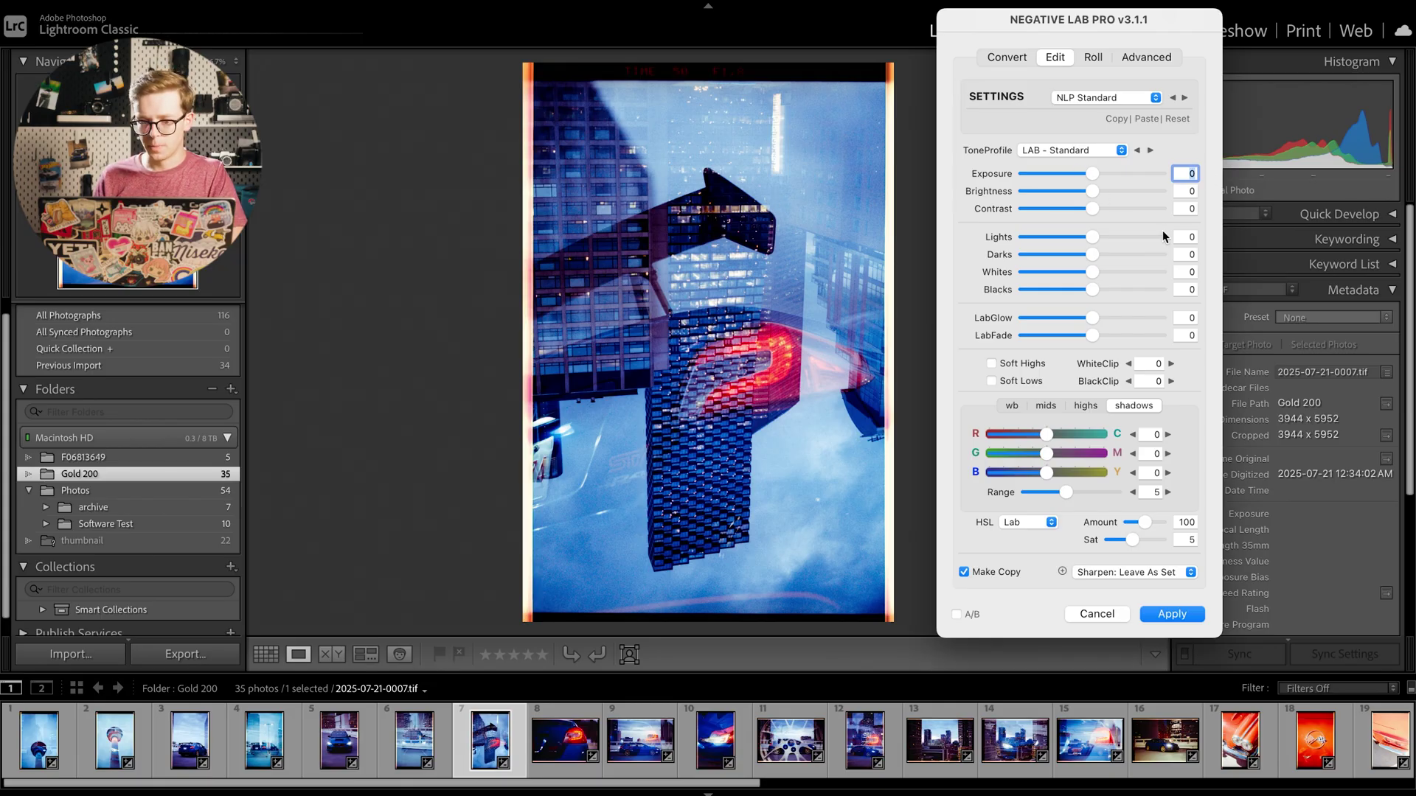
{"action": "left_click", "coordinate": [1110, 615]}
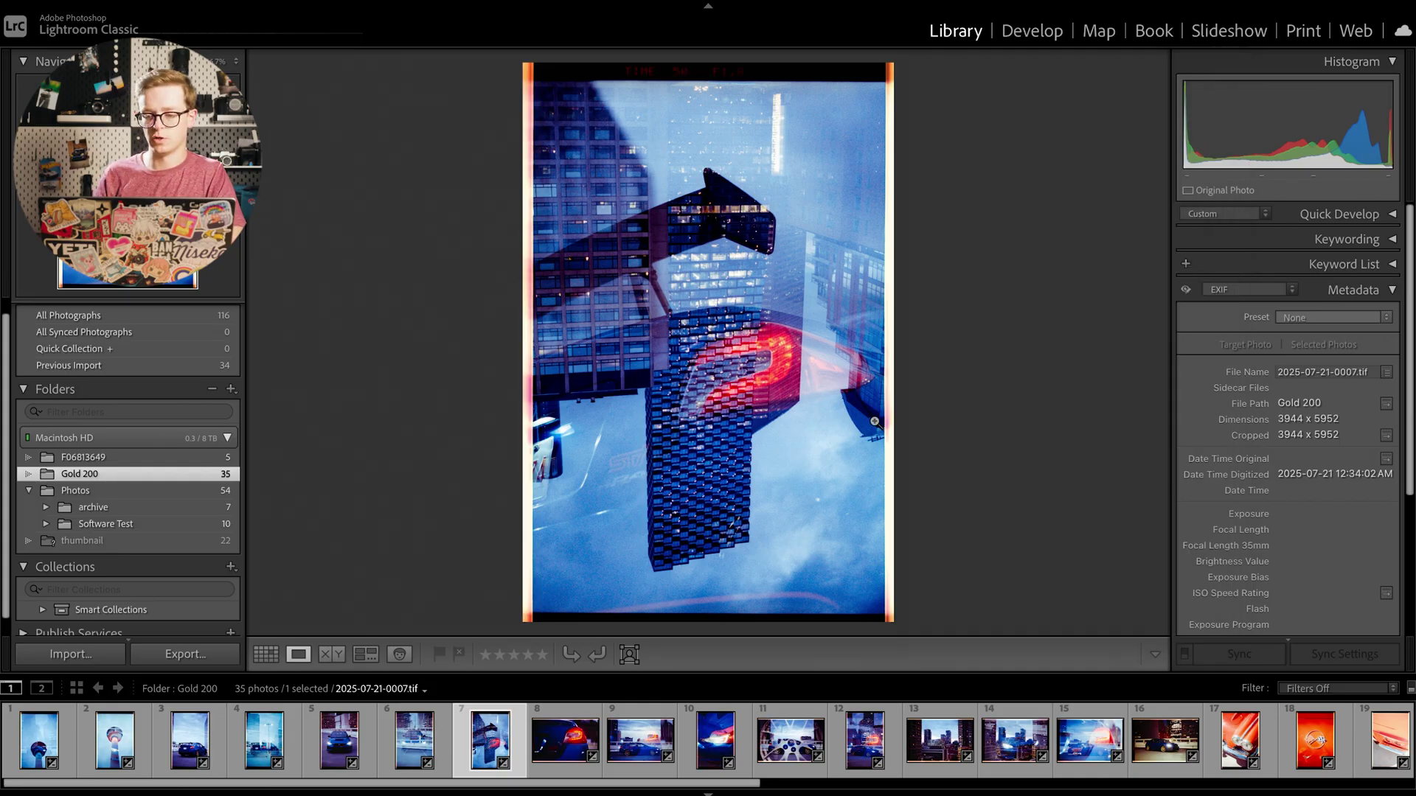
{"action": "key", "text": "super+n"}
{"action": "left_click", "coordinate": [1189, 615]}
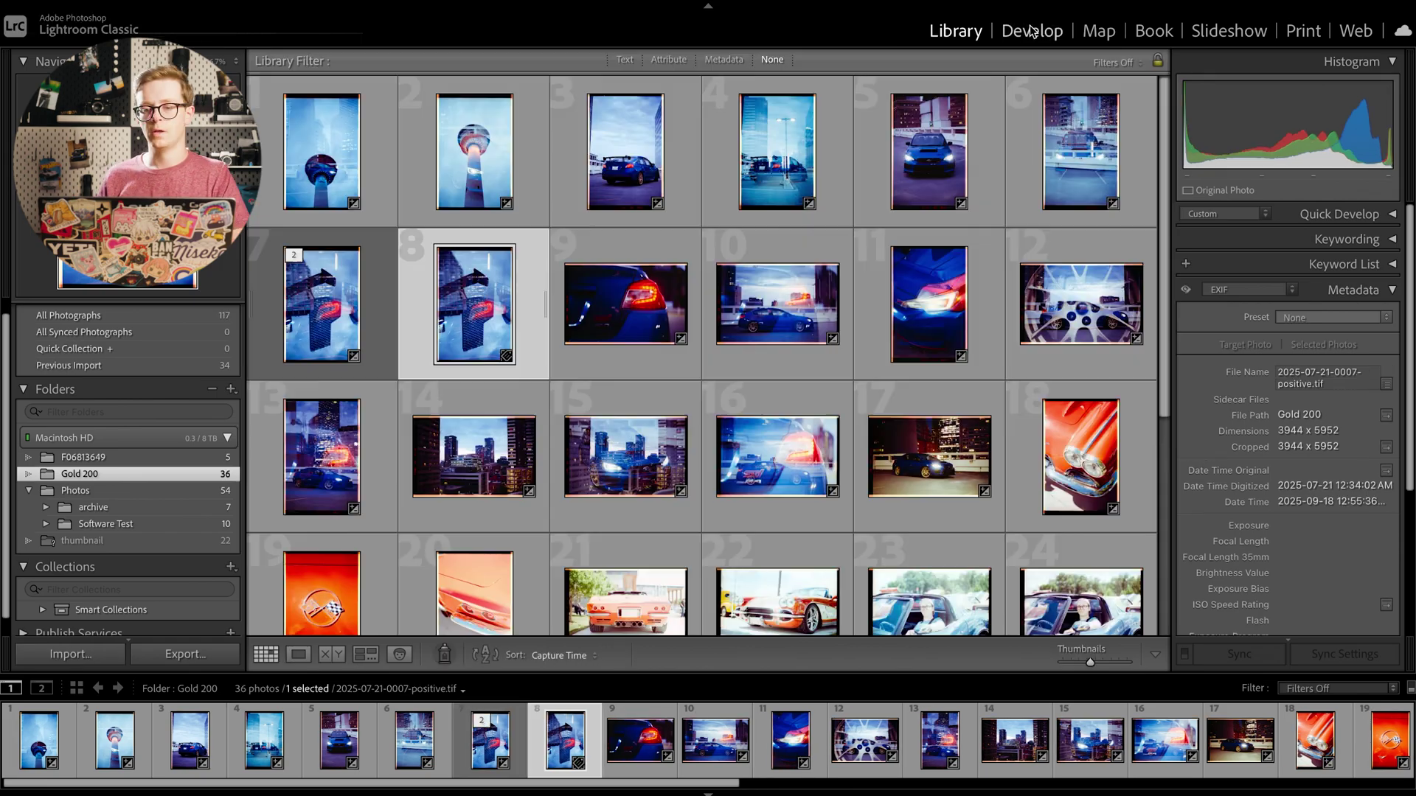
Crop the converted double exposure to the 2 x 3 / 4 x 6 aspect ratio.
{"action": "left_click", "coordinate": [1032, 31]}
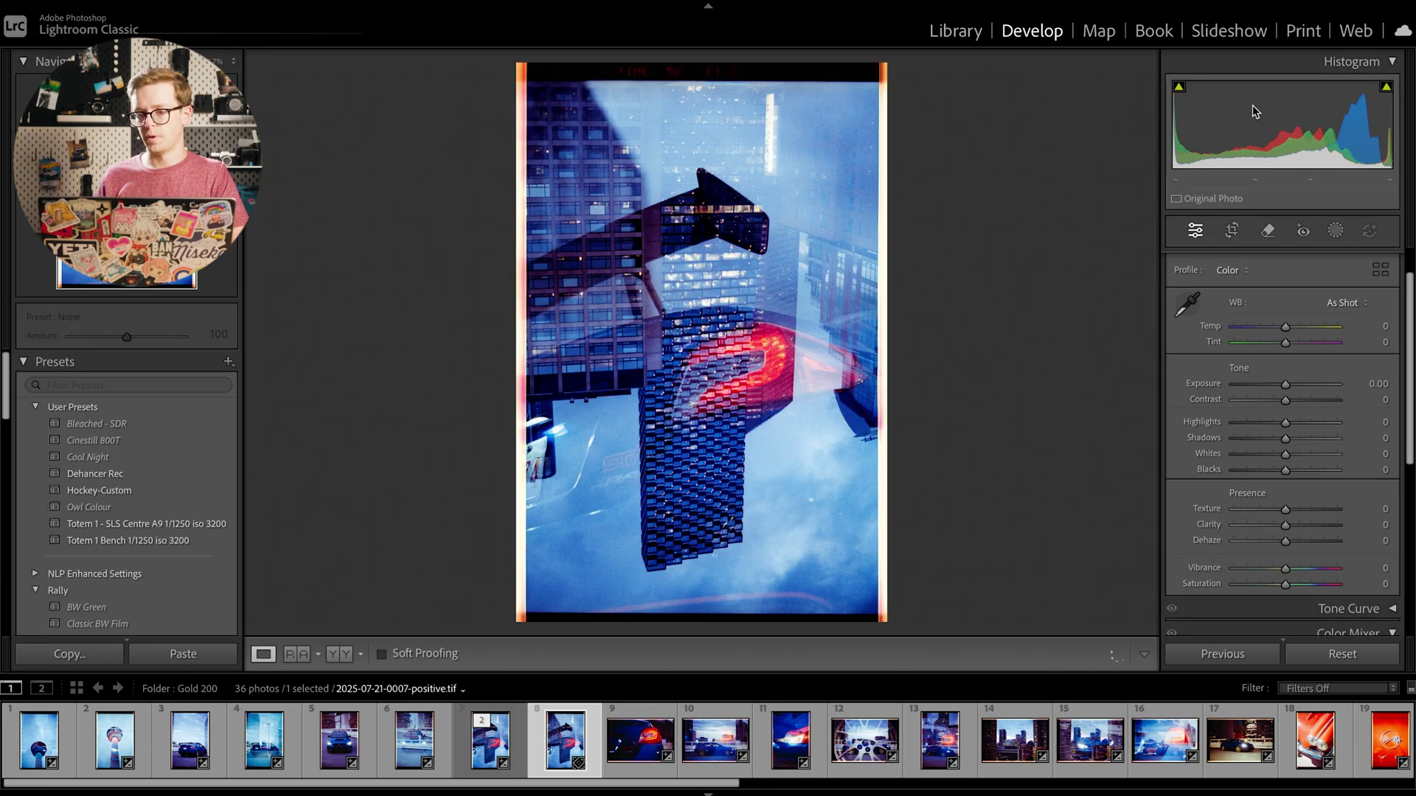
{"action": "left_click", "coordinate": [1232, 230]}
{"action": "left_click", "coordinate": [1339, 292]}
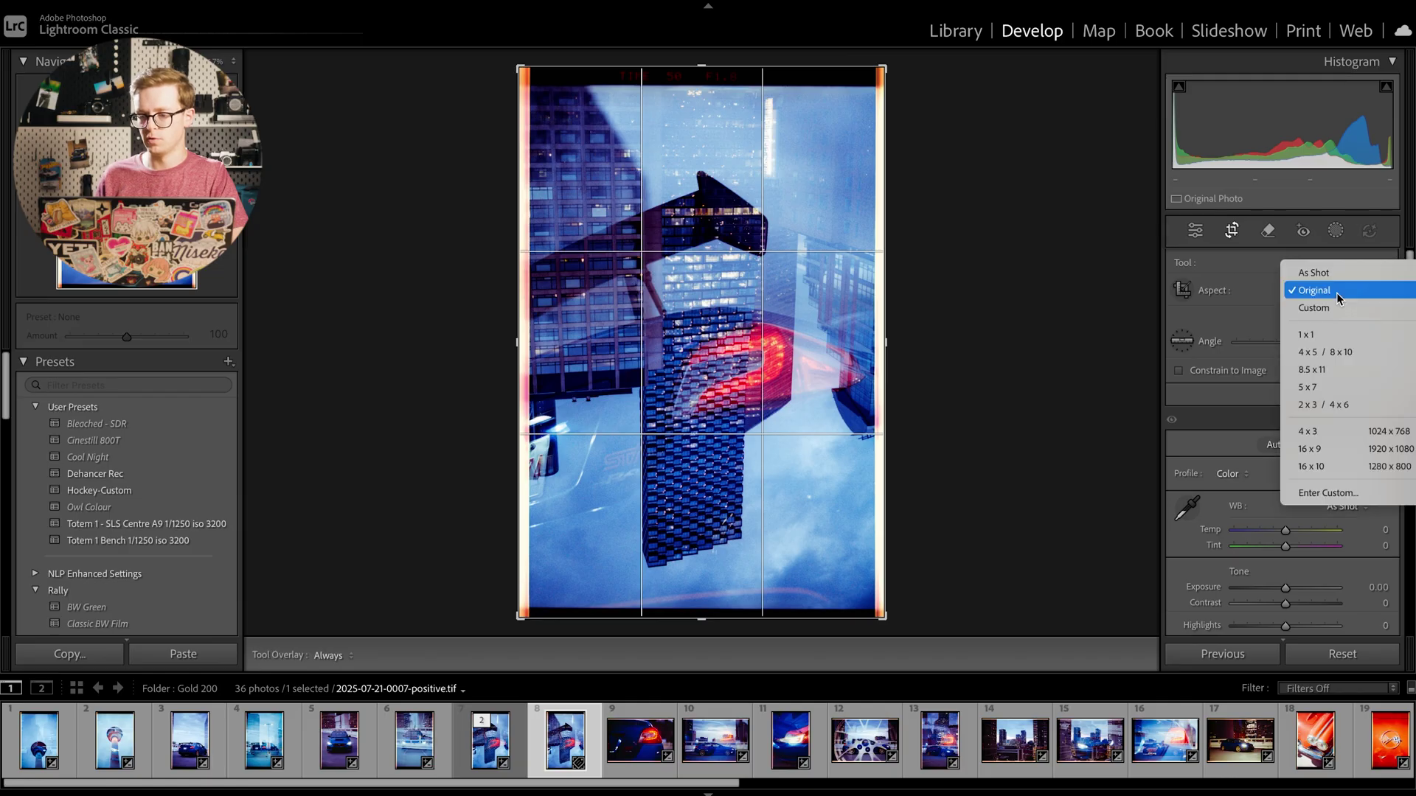
{"action": "left_click", "coordinate": [1325, 404]}
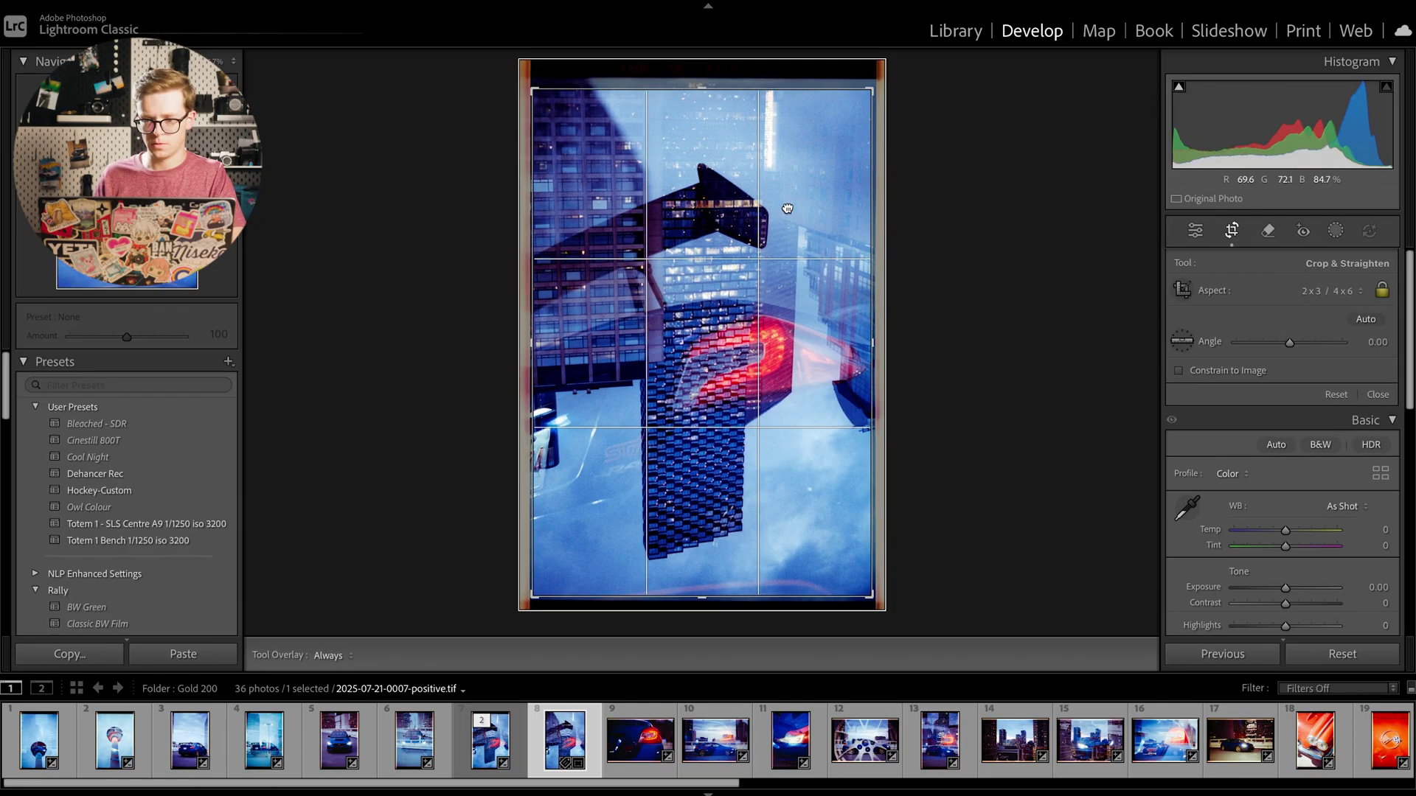
{"action": "left_click", "coordinate": [1231, 230]}
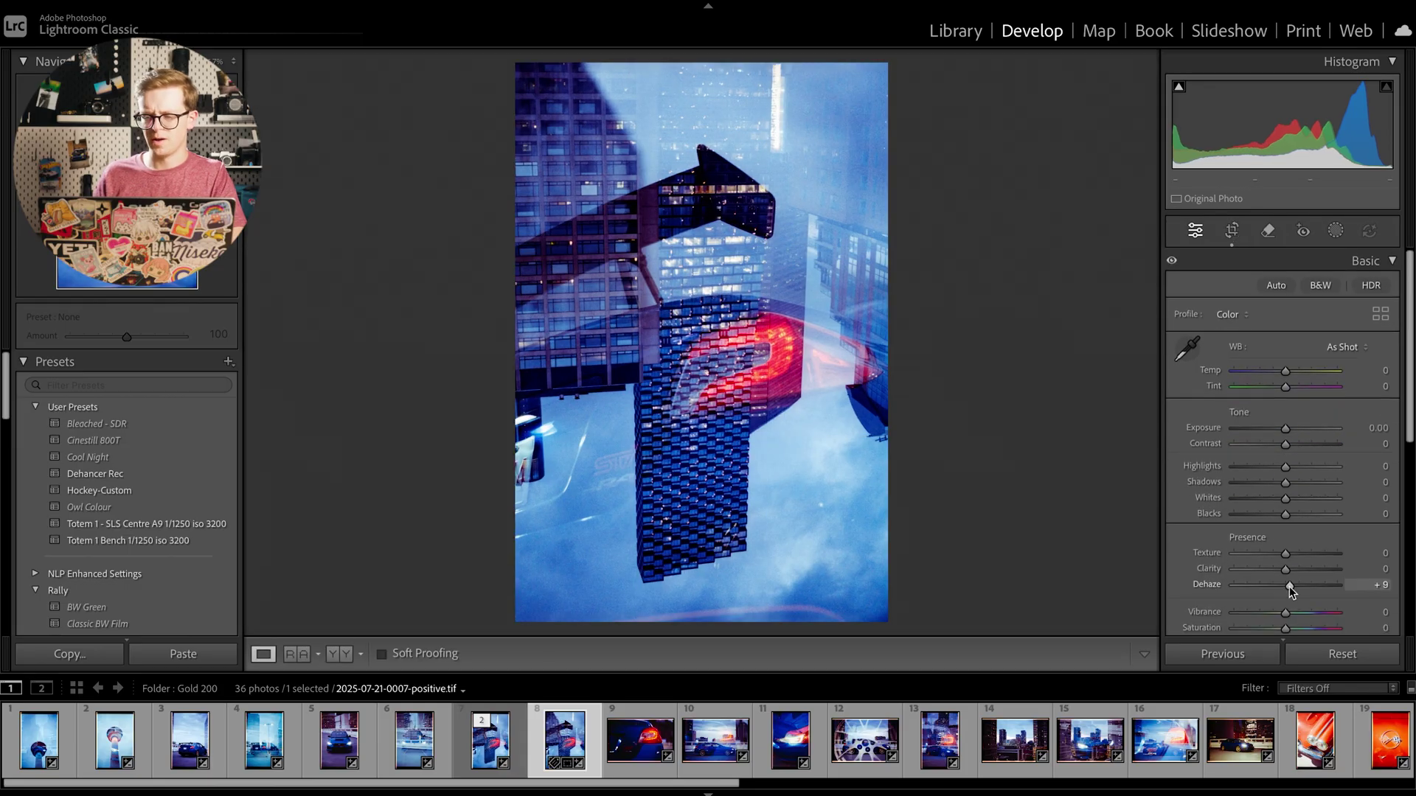
Raise Clarity to +70 and Exposure to +0.25, comparing with the original.
{"action": "mouse_move", "coordinate": [1285, 569]}
{"action": "left_mouse_down"}
{"action": "mouse_move", "coordinate": [1326, 573]}
{"action": "mouse_move", "coordinate": [1291, 553]}
{"action": "left_mouse_up"}
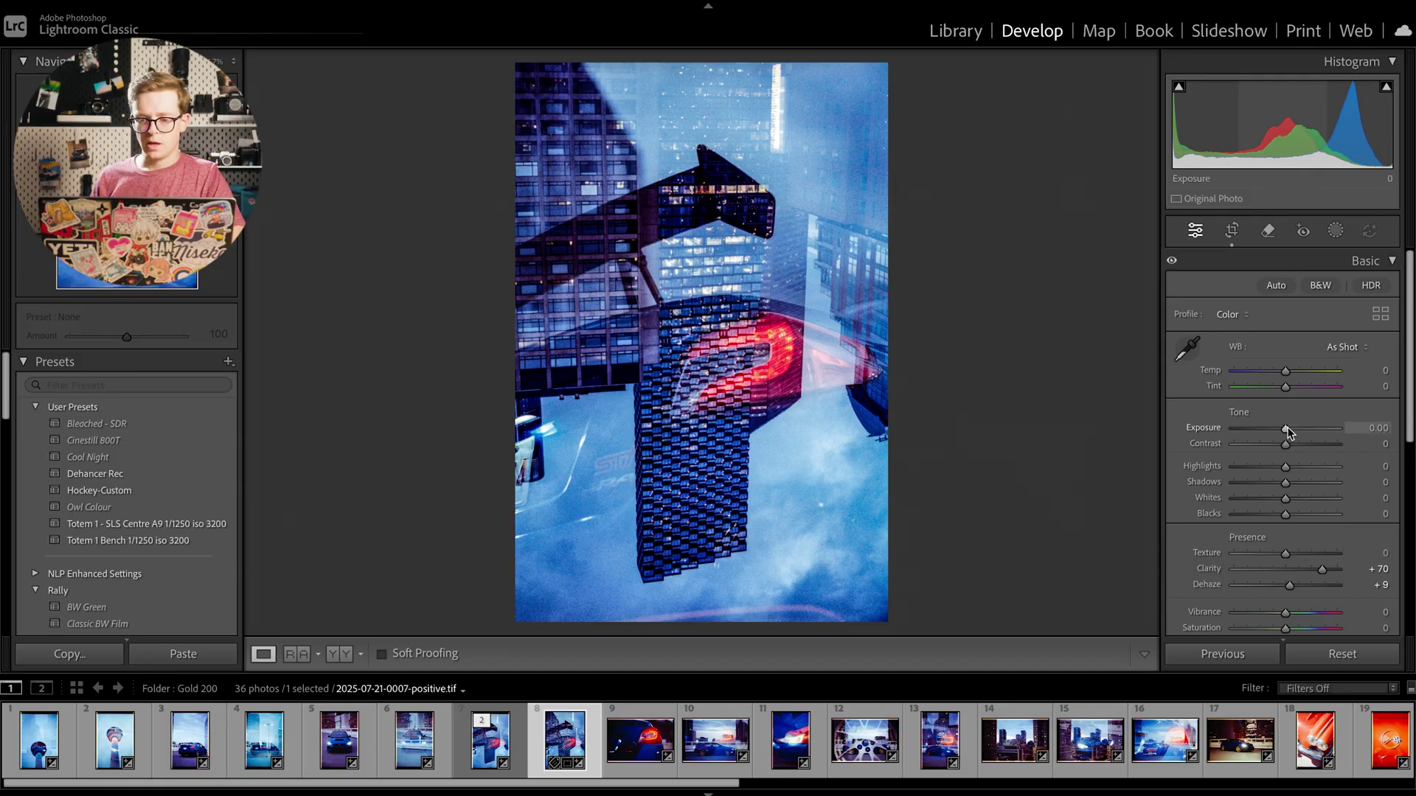
{"action": "left_click_drag", "start_coordinate": [1286, 428], "coordinate": [1290, 429]}
{"action": "key", "text": "backslash"}
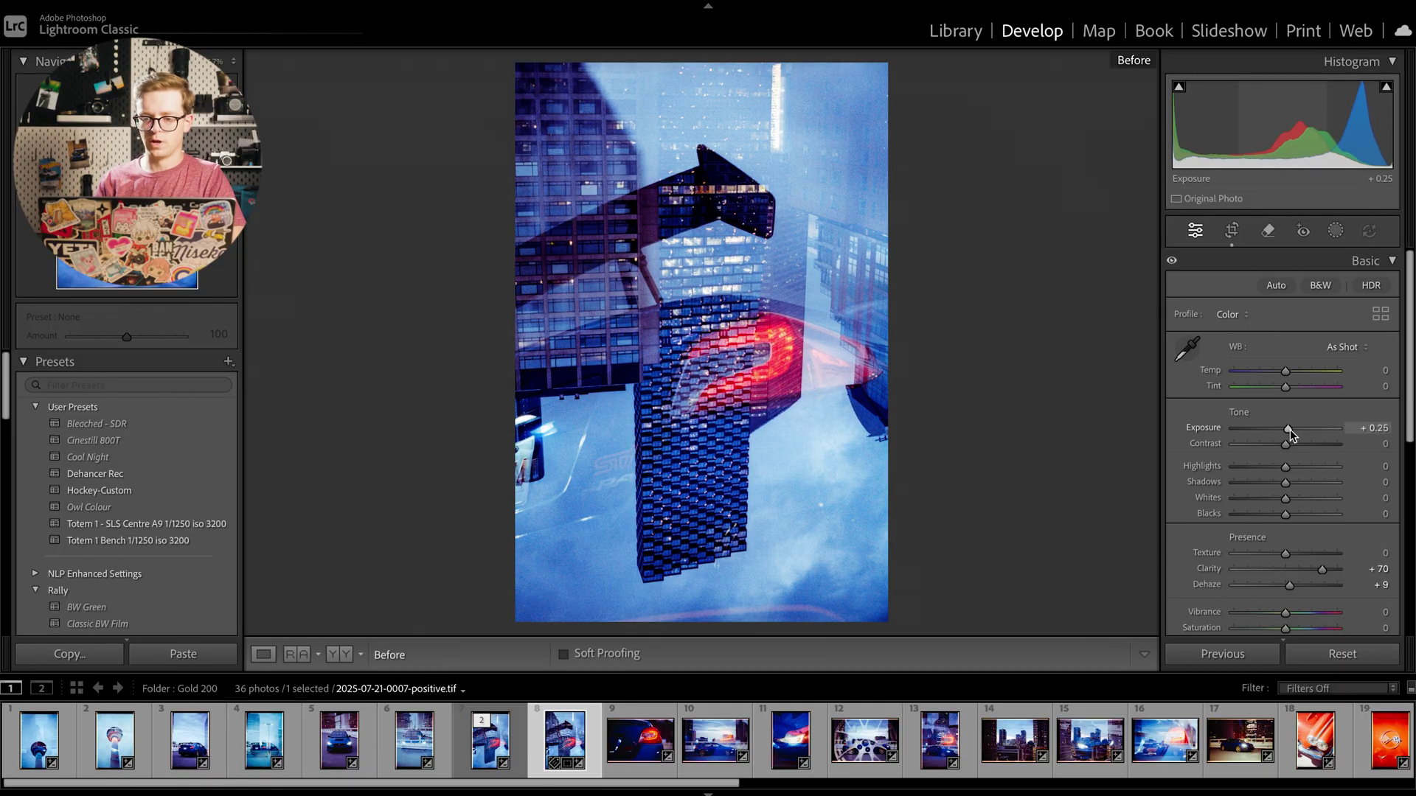
{"action": "key", "text": "backslash"}
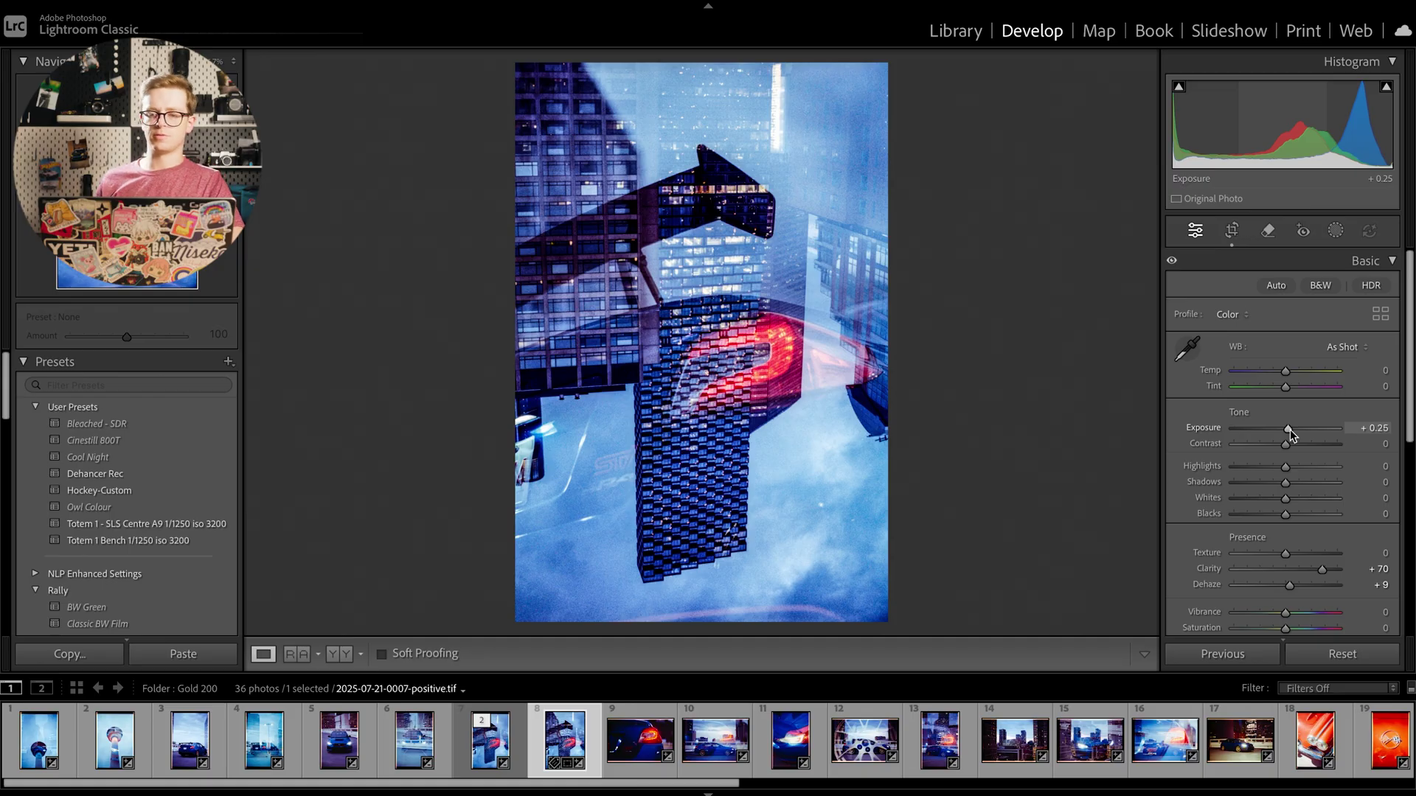